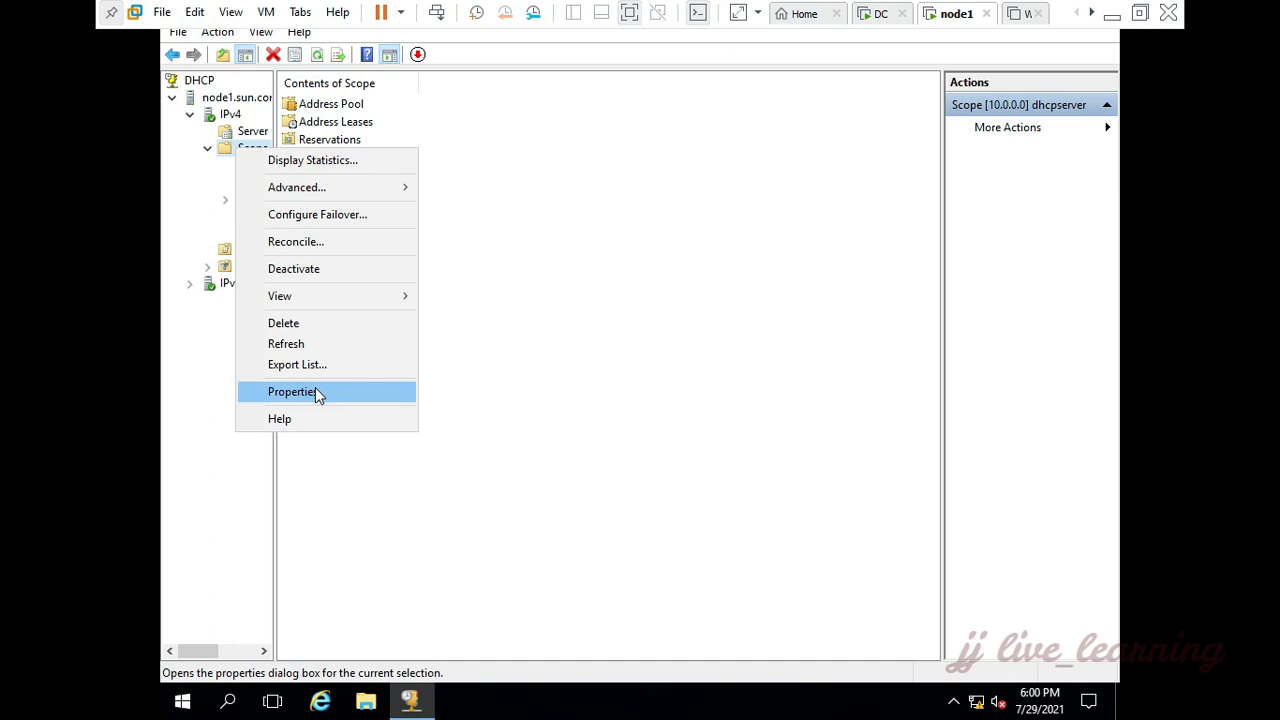
# Step: Set the dhcpserver scope to assign IP addresses dynamically to both DHCP and BOOTP clients, and close the DHCP console
pyautogui.click(315, 392)
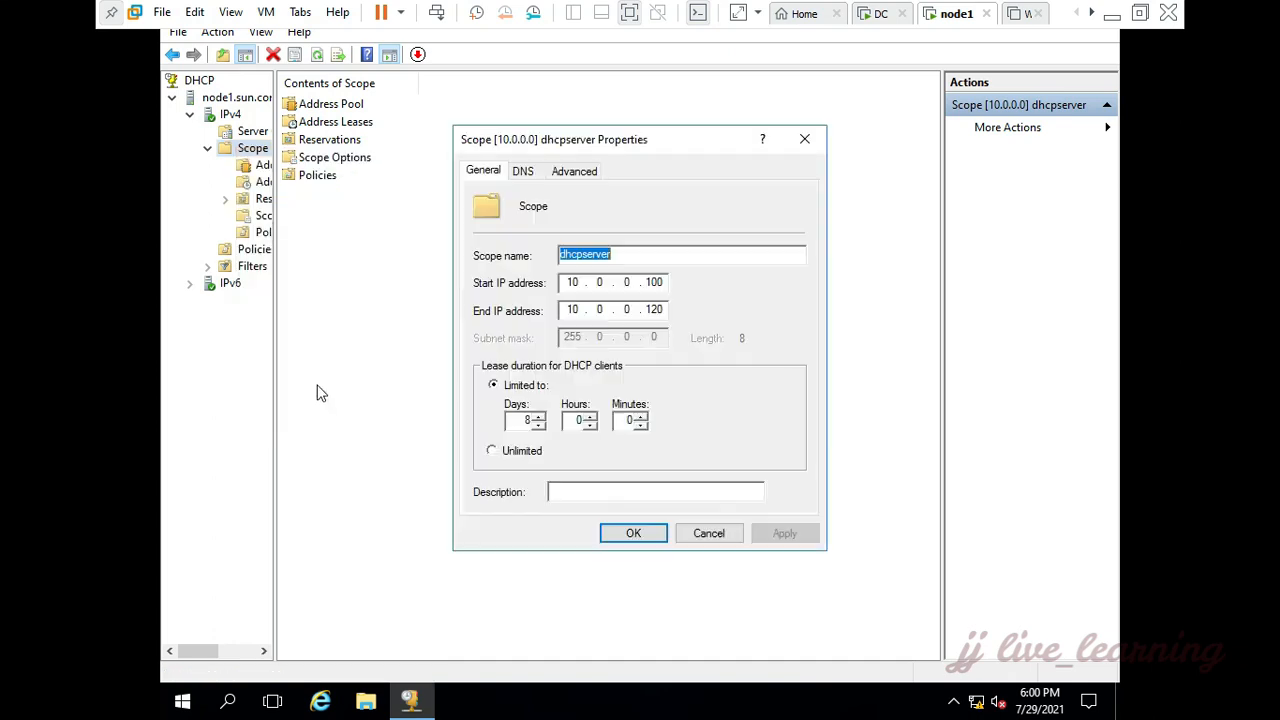
pyautogui.click(570, 174)
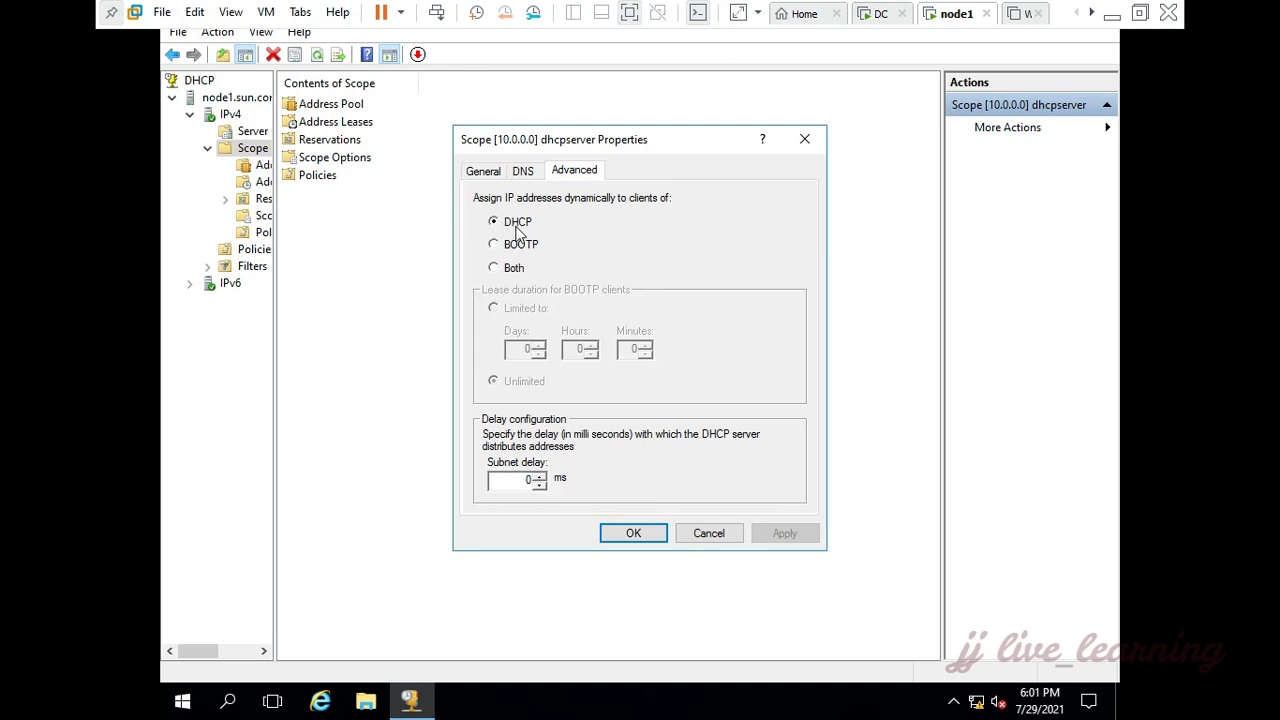
pyautogui.click(507, 271)
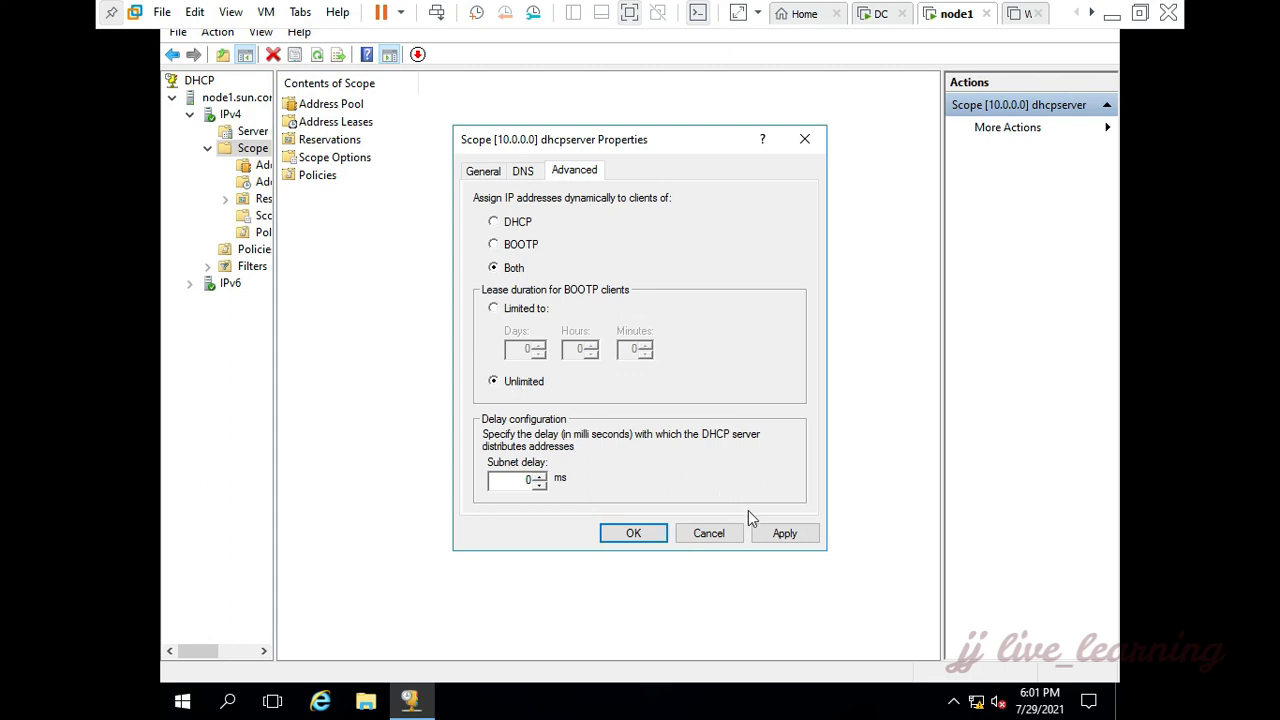
pyautogui.click(780, 534)
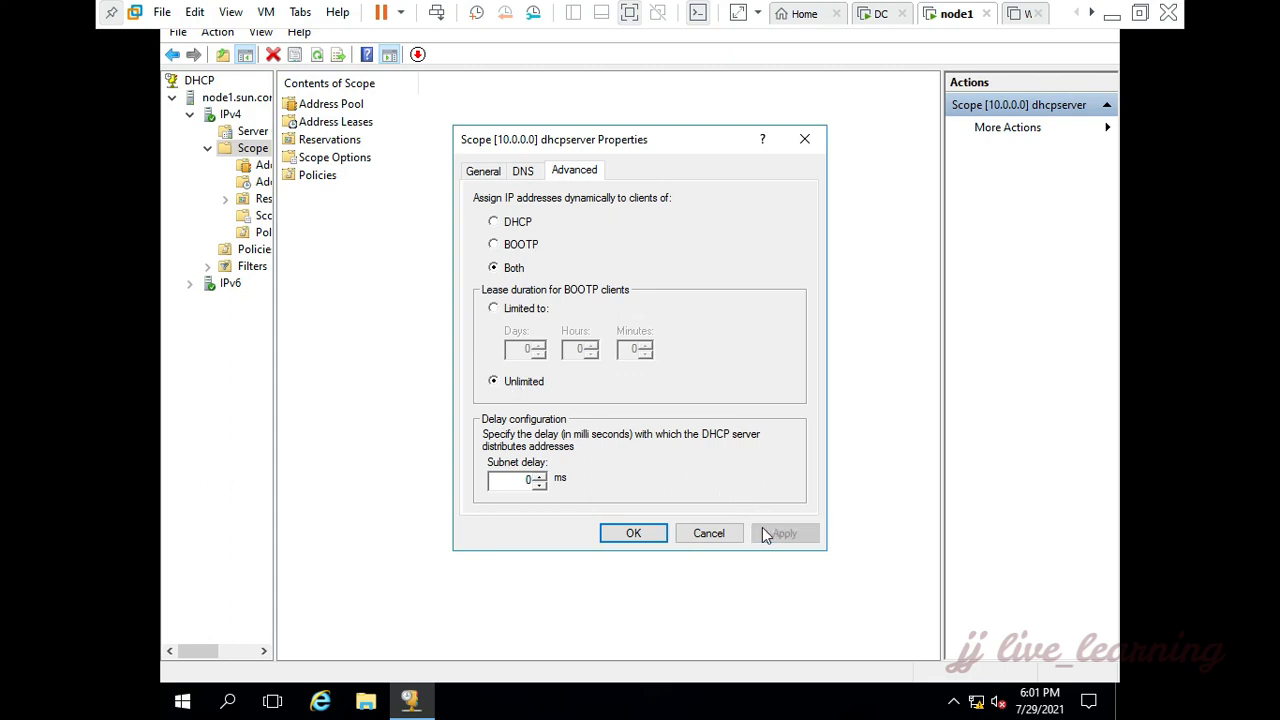
pyautogui.click(633, 533)
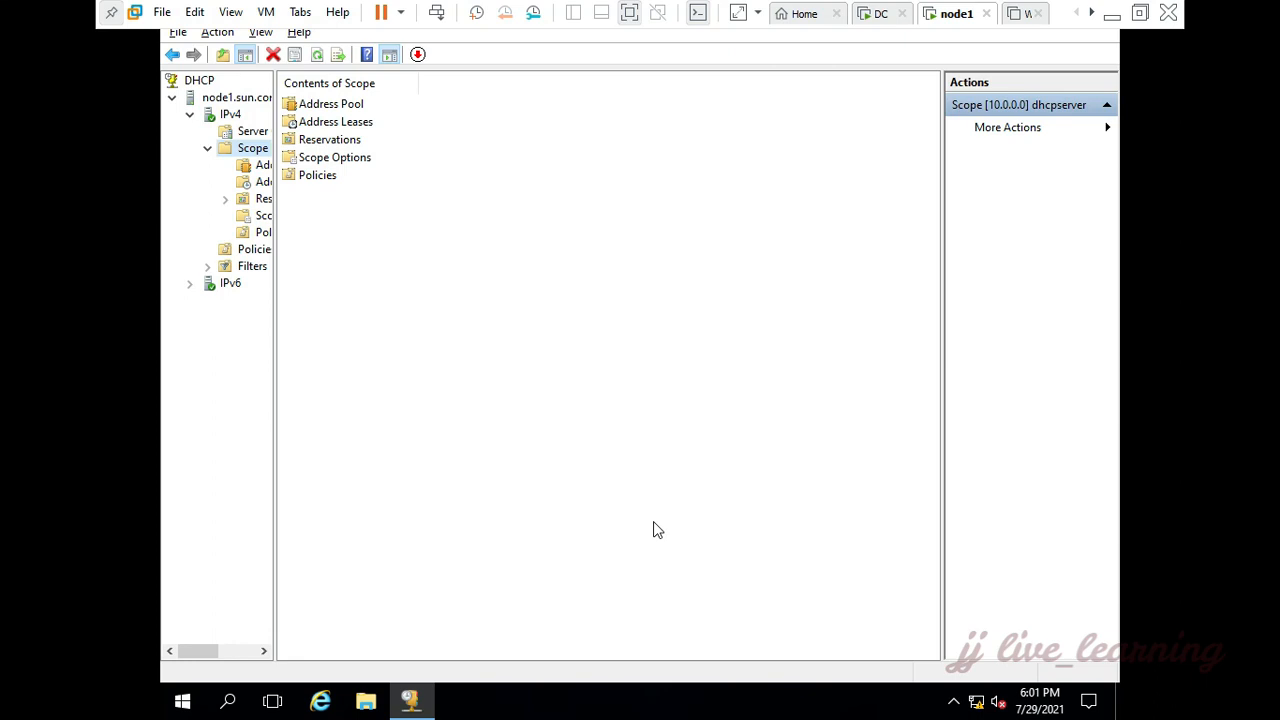
pyautogui.hotkey('alt', 'F4')
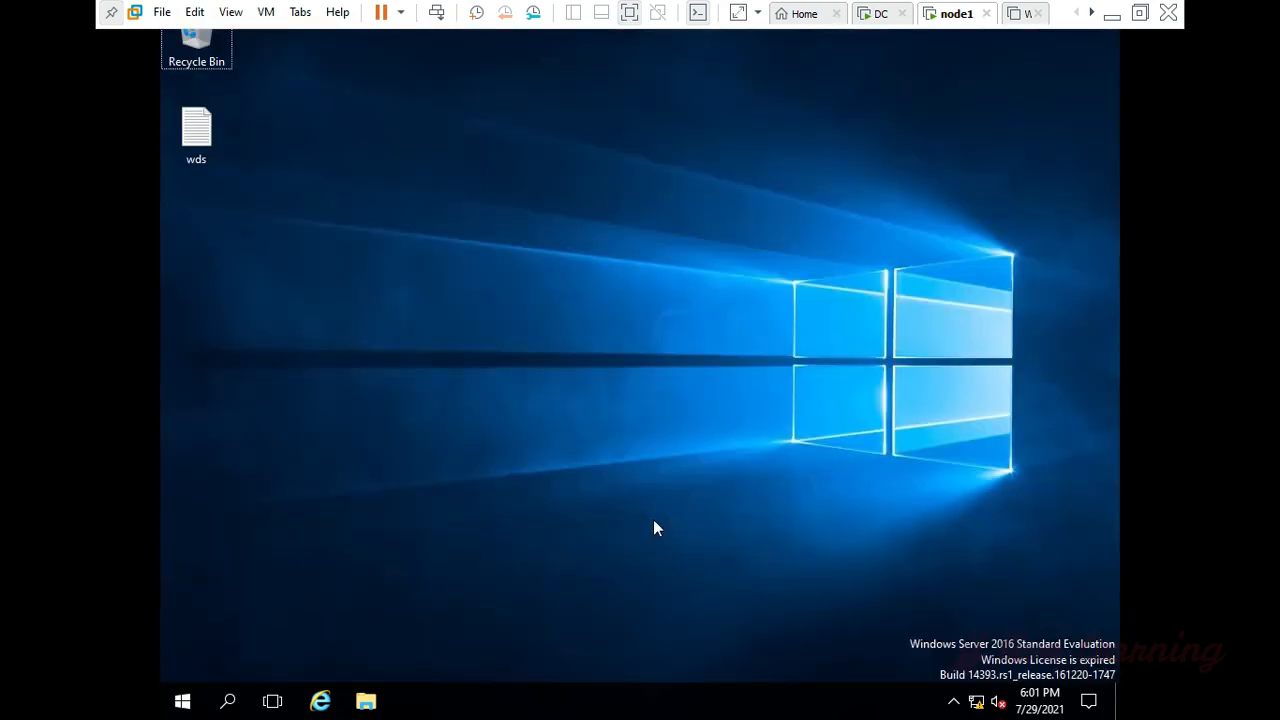
# Step: Open File Explorer and display the drives under This PC
pyautogui.press('super+e')
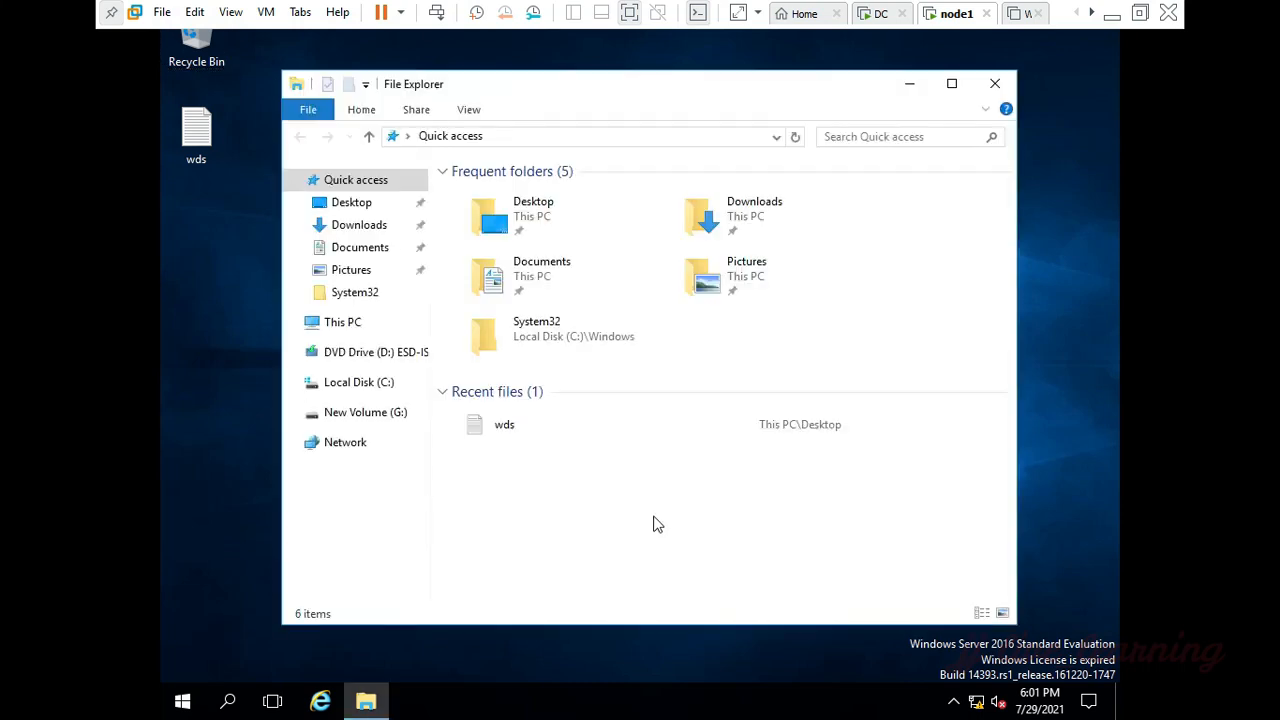
pyautogui.click(343, 322)
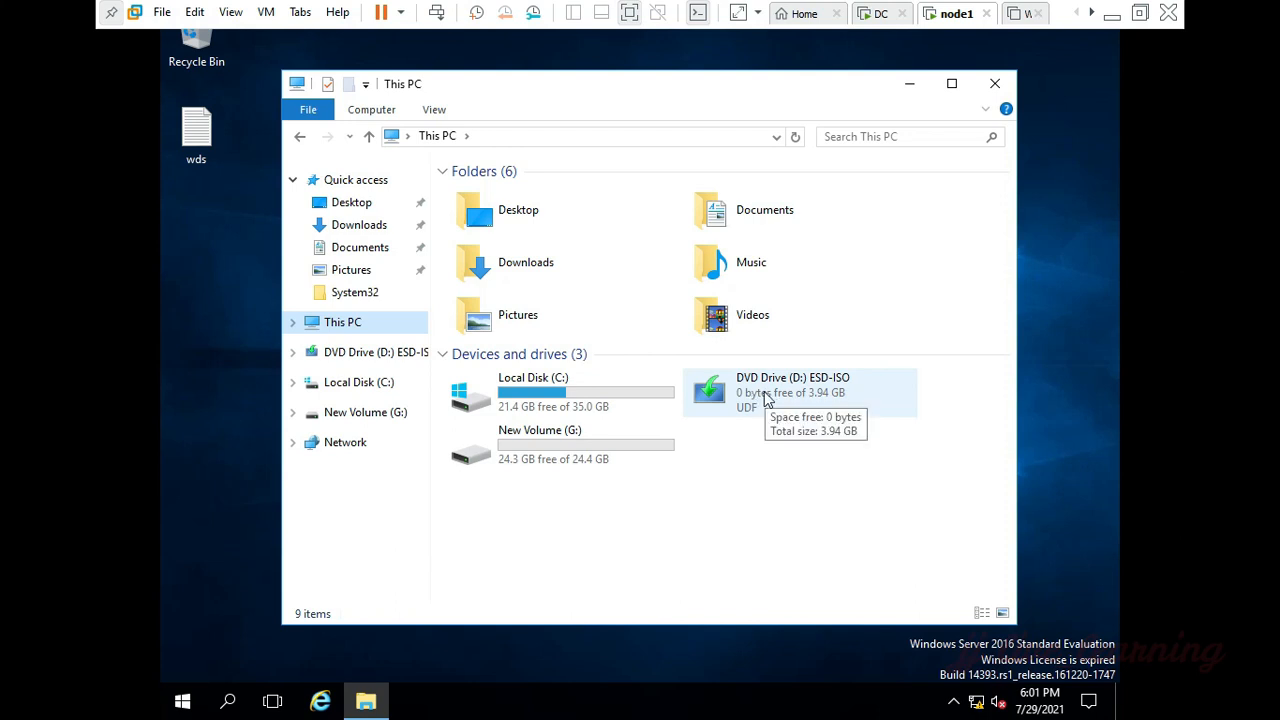
pyautogui.rightClick(767, 398)
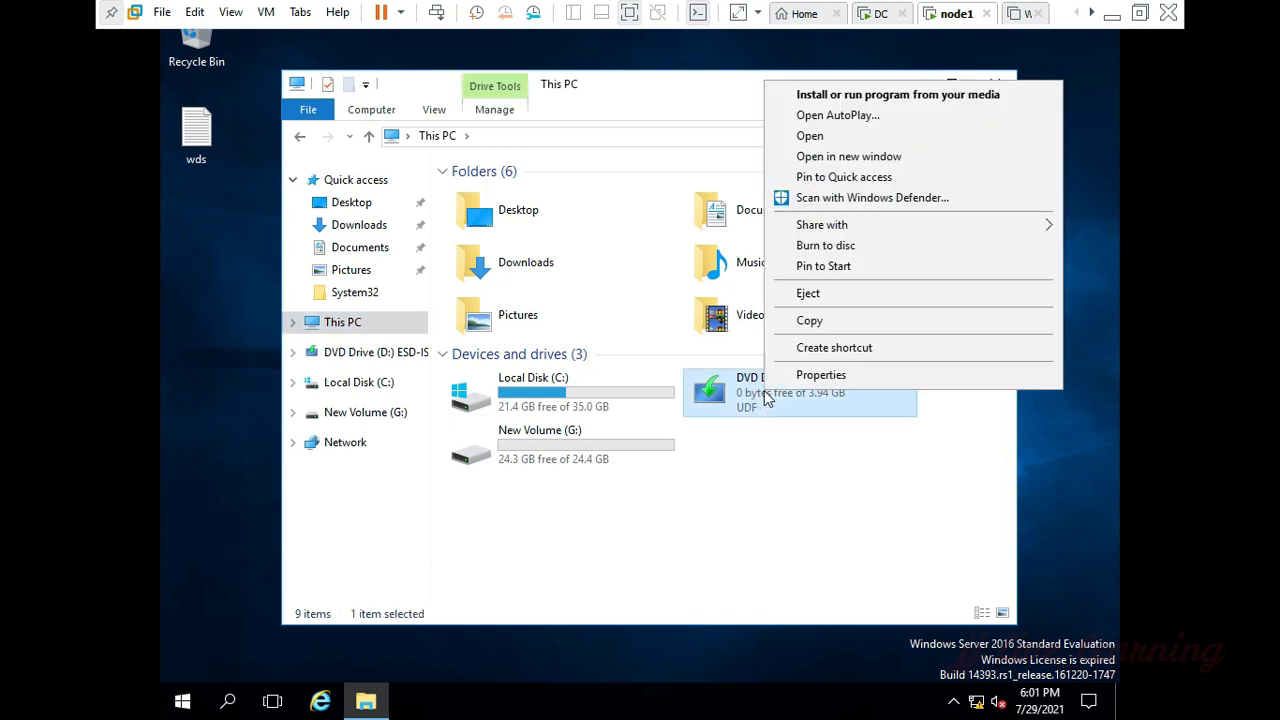
pyautogui.click(828, 96)
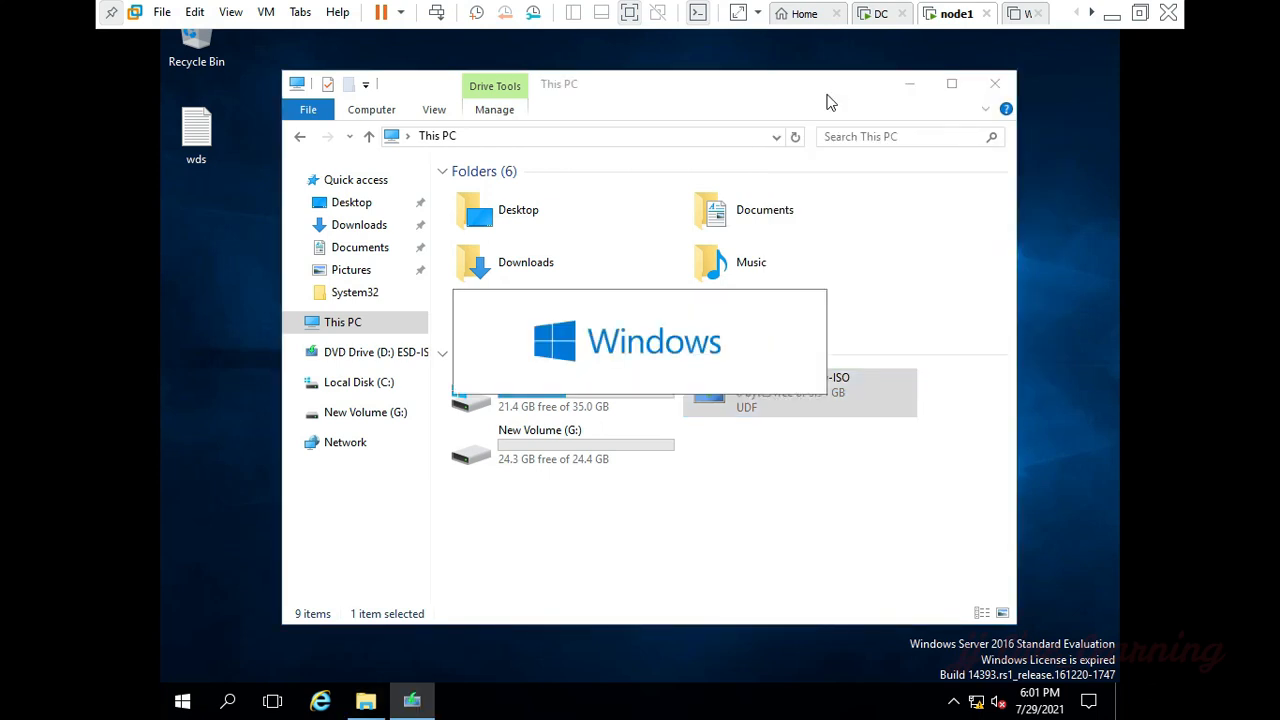
pyautogui.click(924, 84)
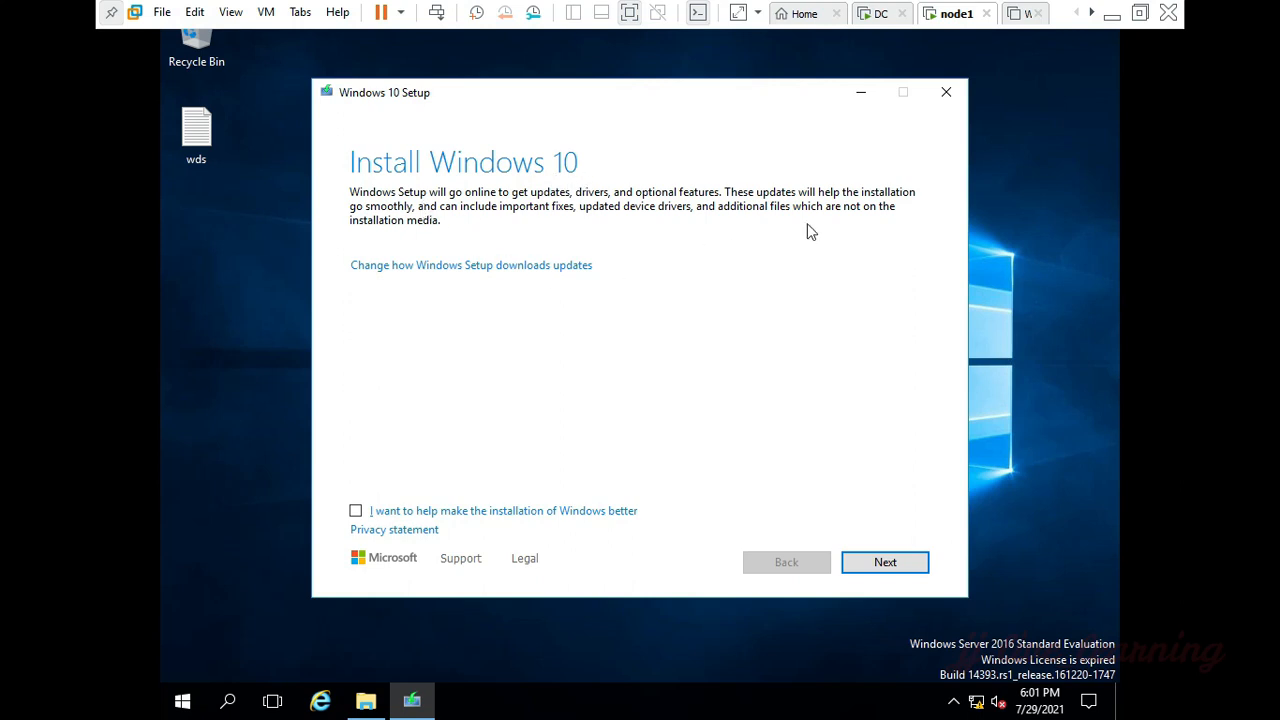
pyautogui.click(946, 92)
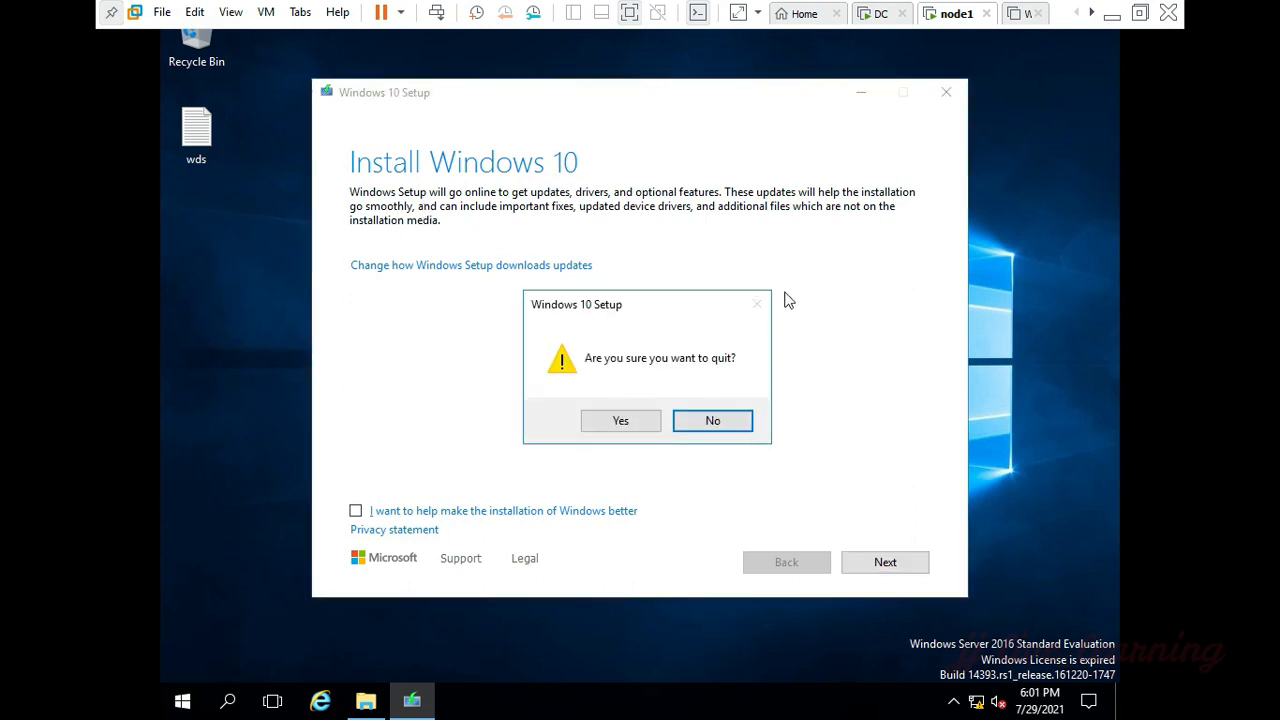
pyautogui.click(638, 421)
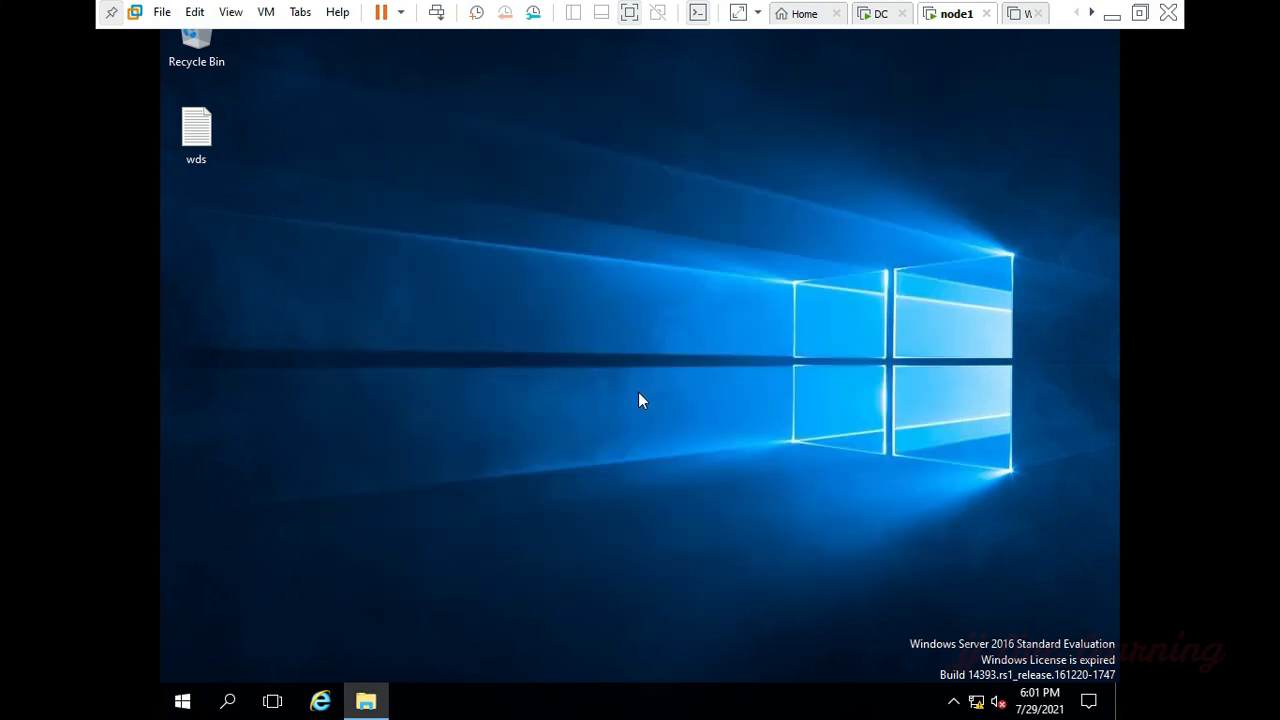
# Step: Create a folder named WDS on New Volume (G:) and close File Explorer
pyautogui.click(385, 700)
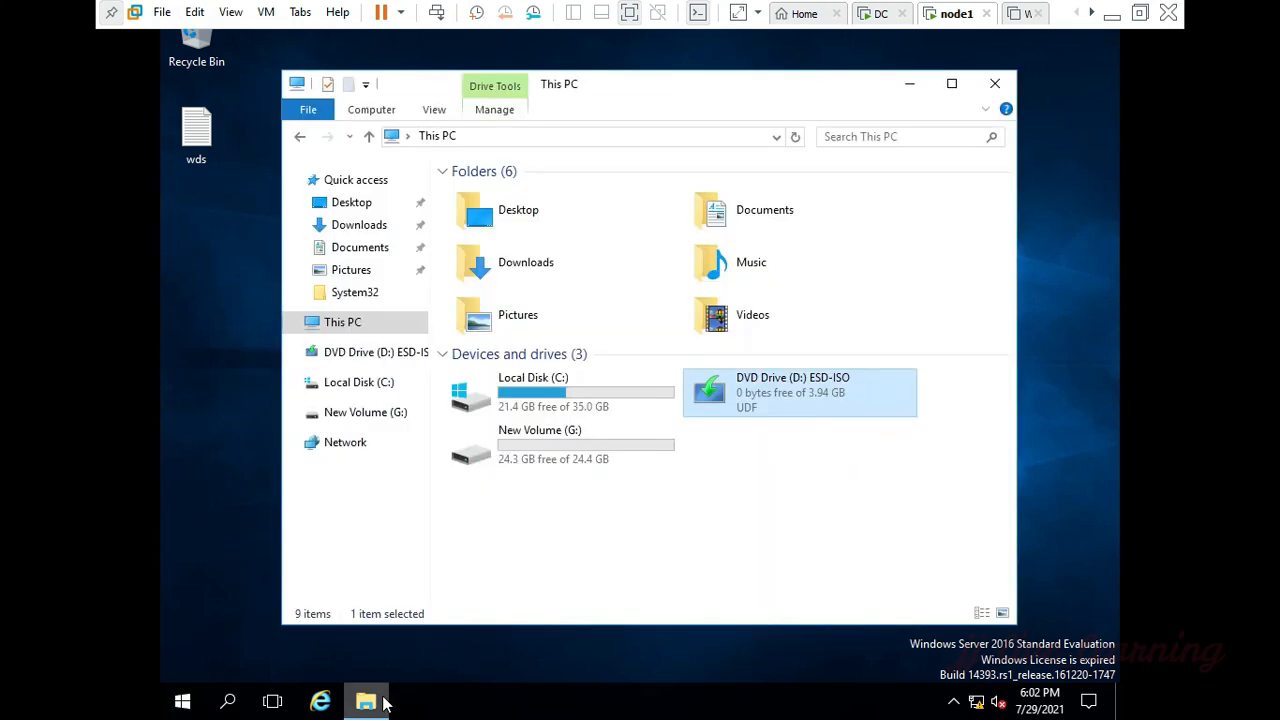
pyautogui.doubleClick(572, 456)
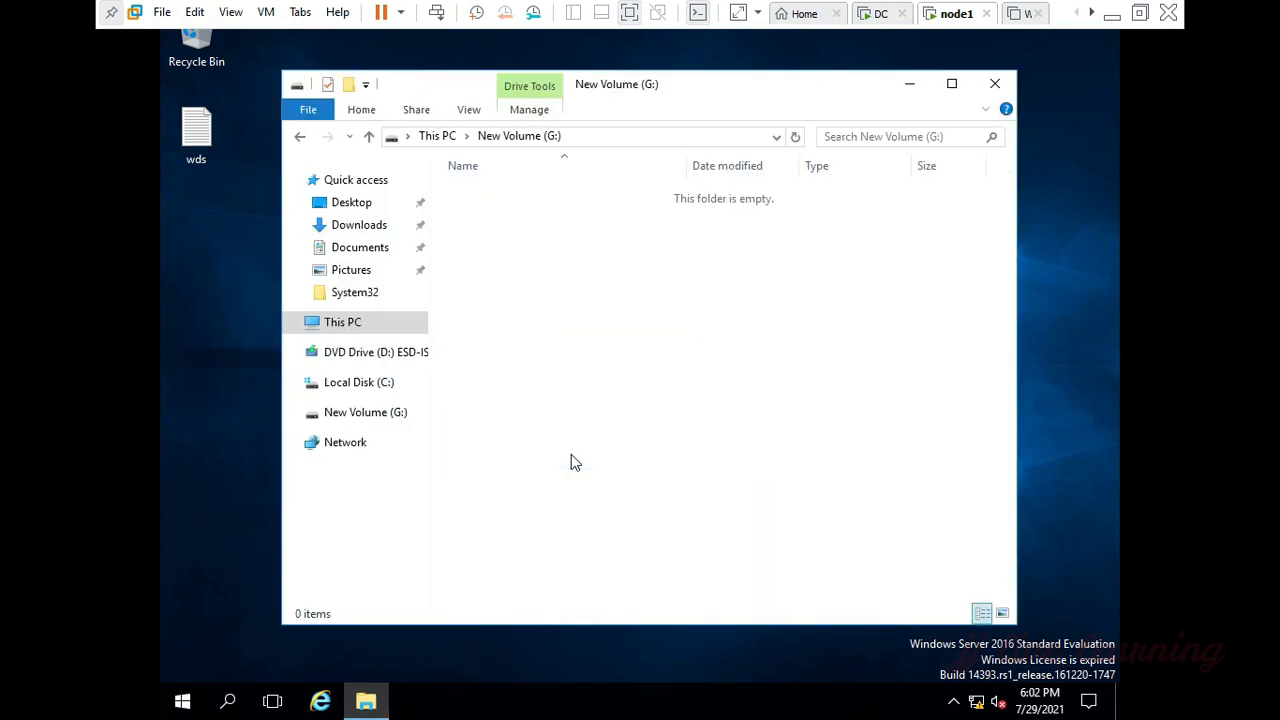
pyautogui.rightClick(547, 276)
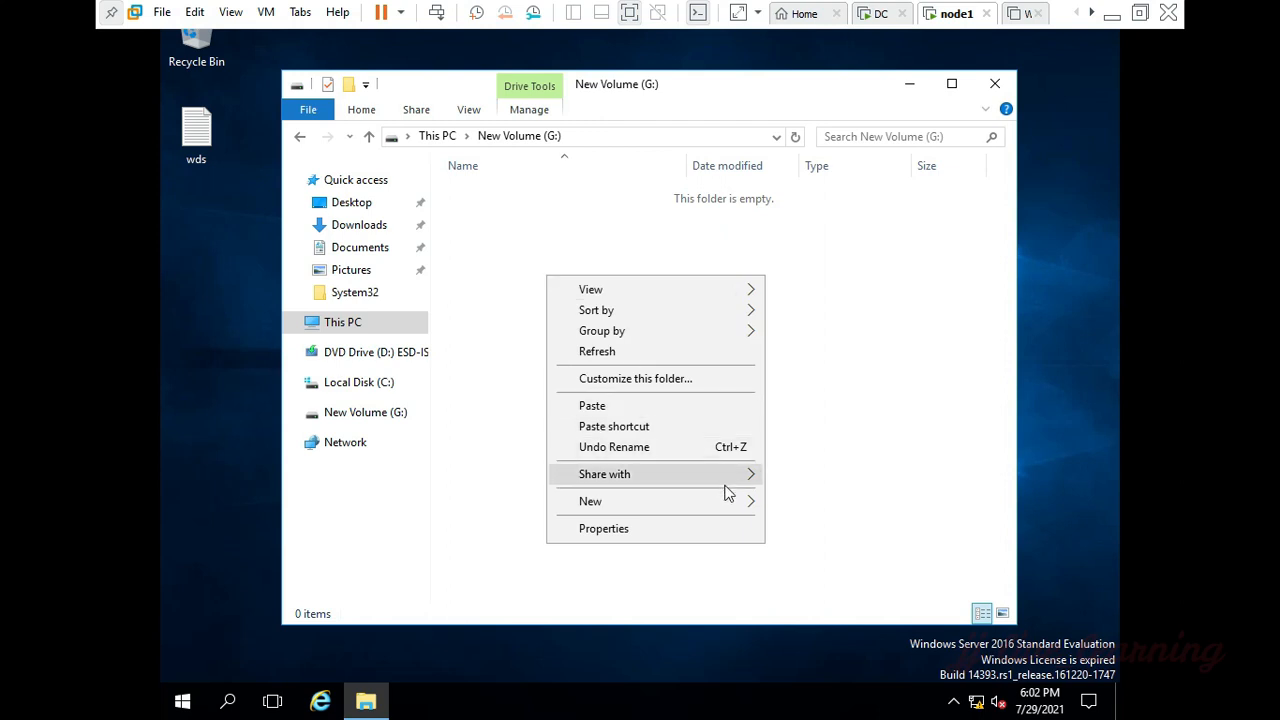
pyautogui.moveTo(740, 501)
pyautogui.click(787, 505)
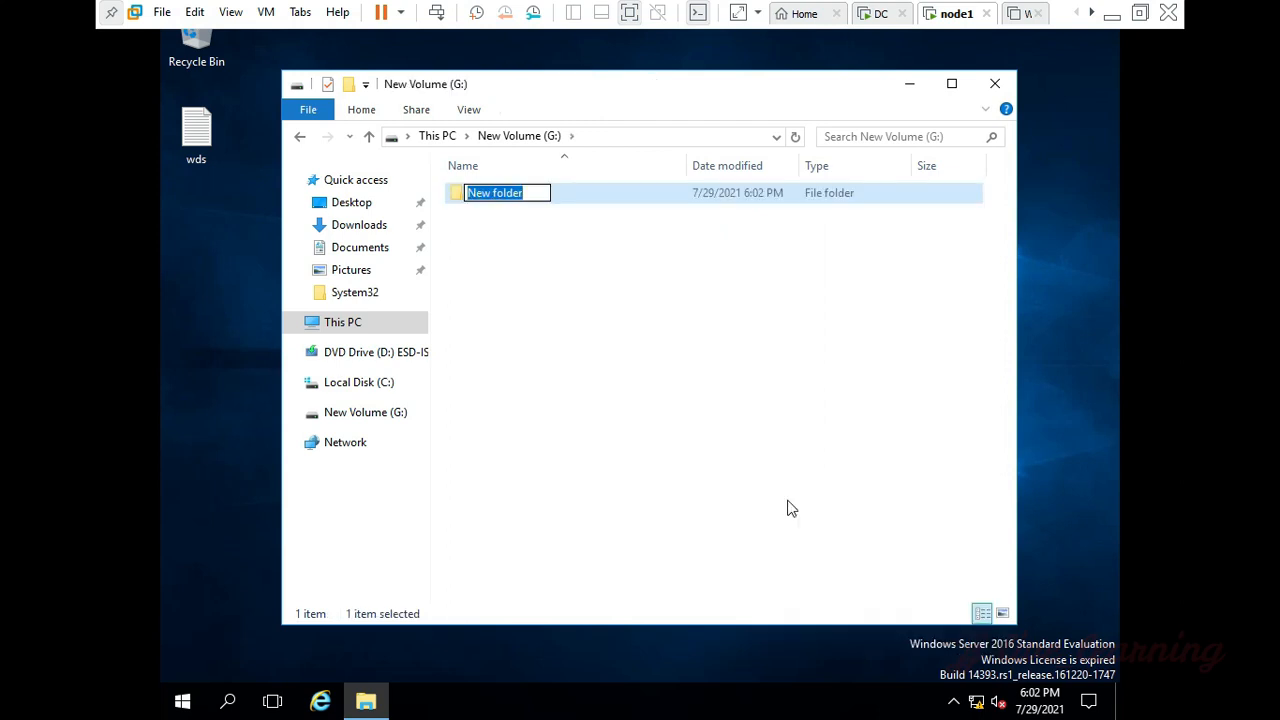
pyautogui.write('WDS')
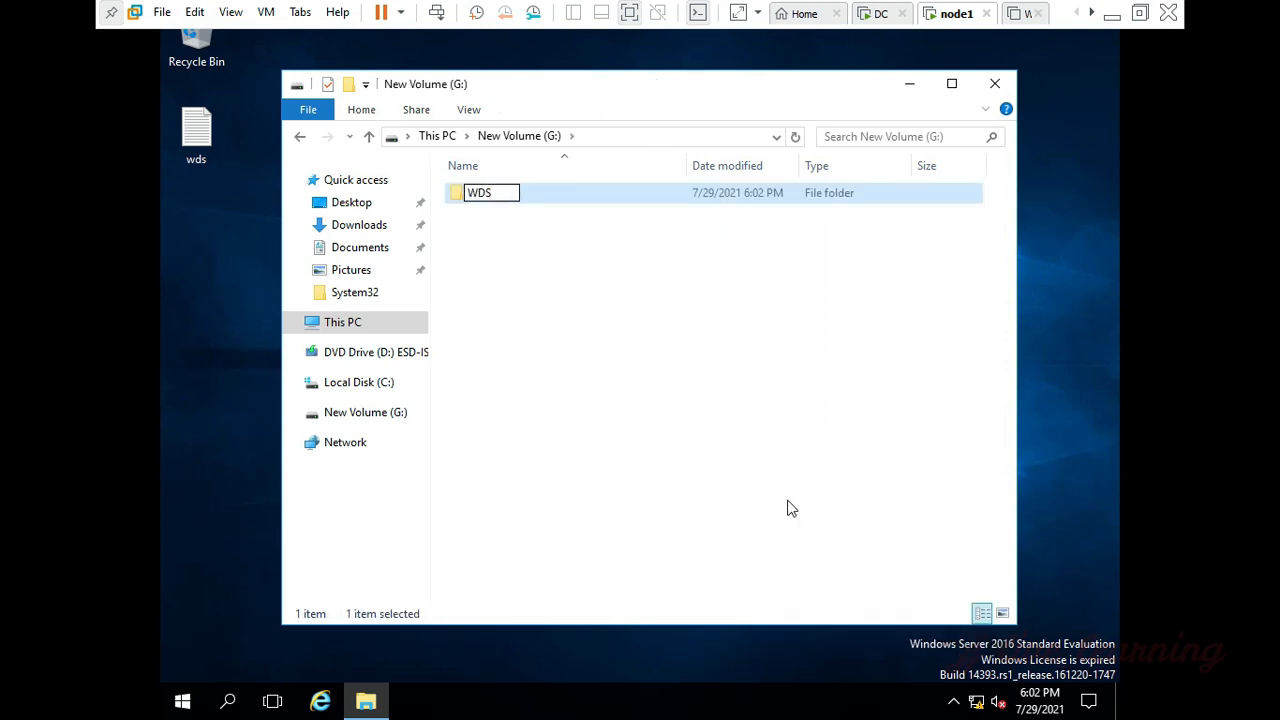
pyautogui.press('Return')
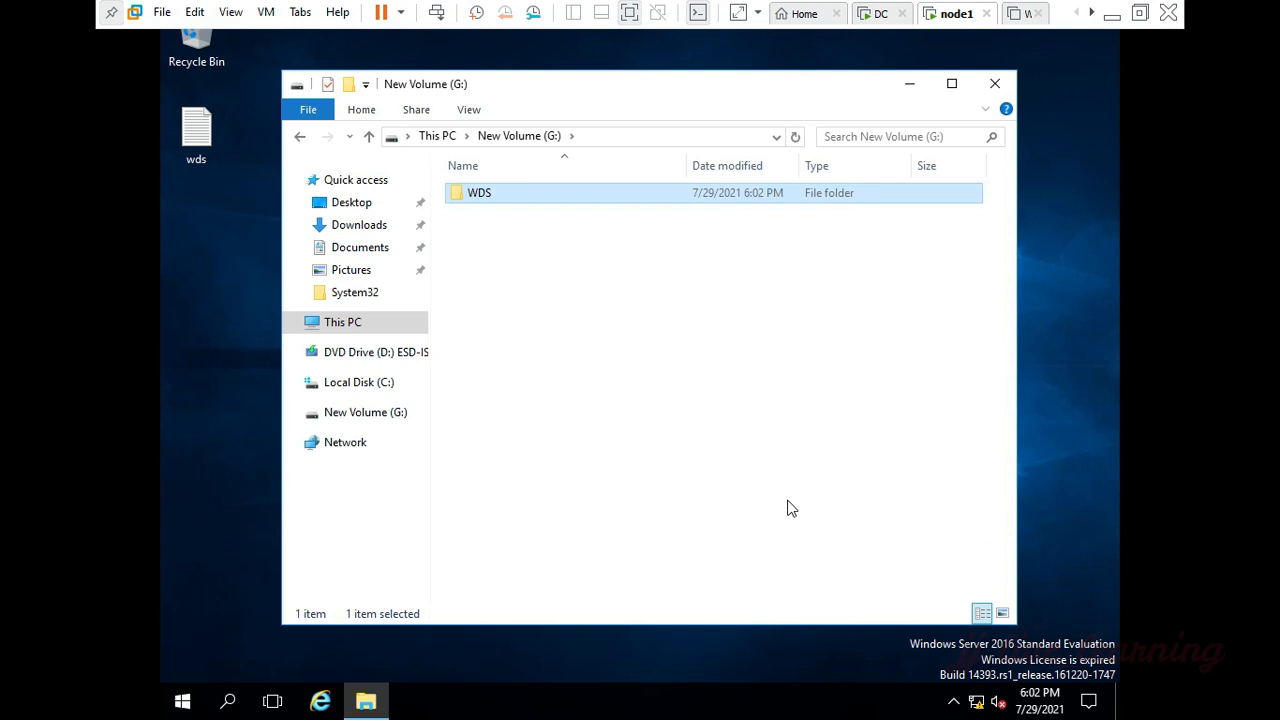
pyautogui.hotkey('alt', 'F4')
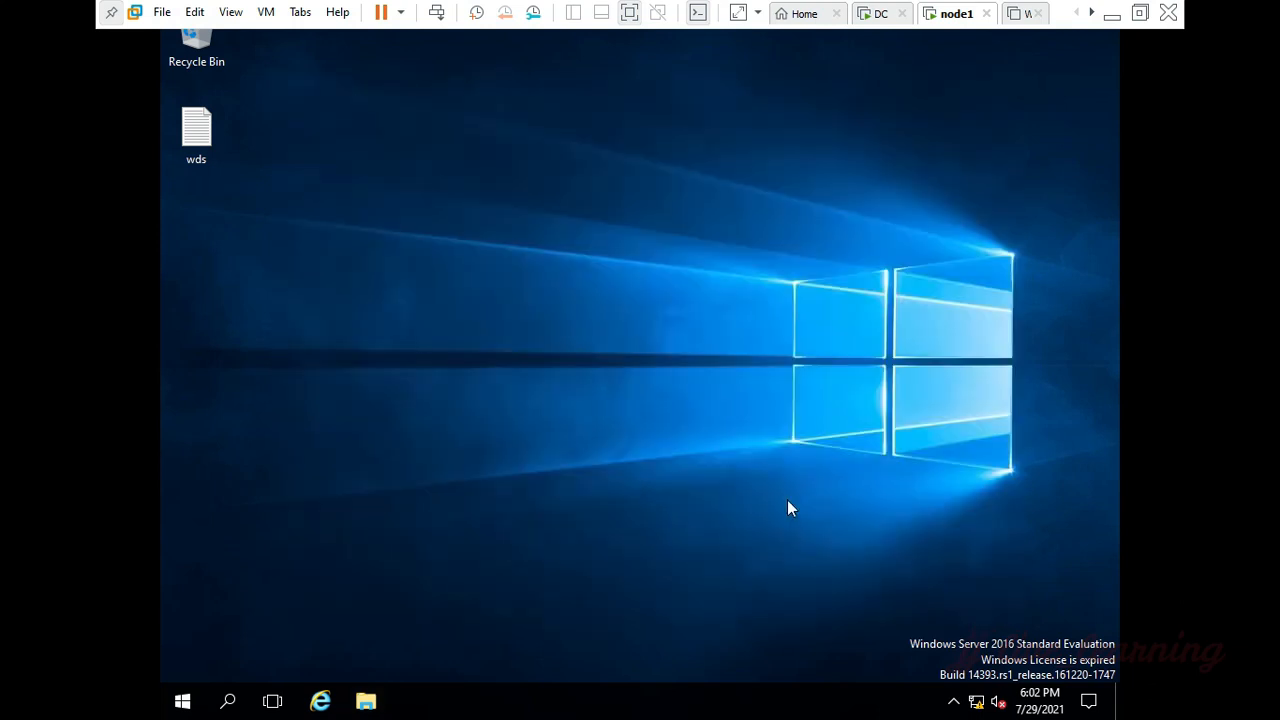
# Step: Open Server Manager and start the Add Roles and Features Wizard
pyautogui.press('super+r')
pyautogui.write('ser')
pyautogui.press('Down')
pyautogui.press('Return')
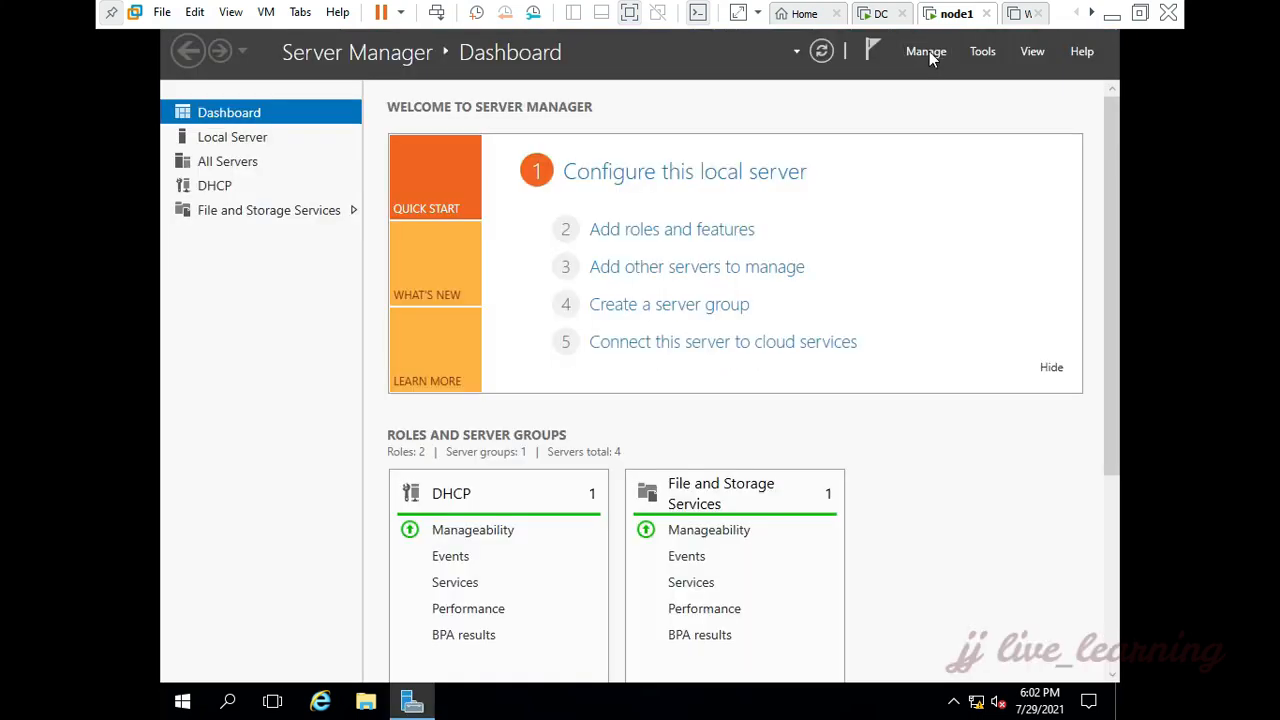
pyautogui.click(929, 51)
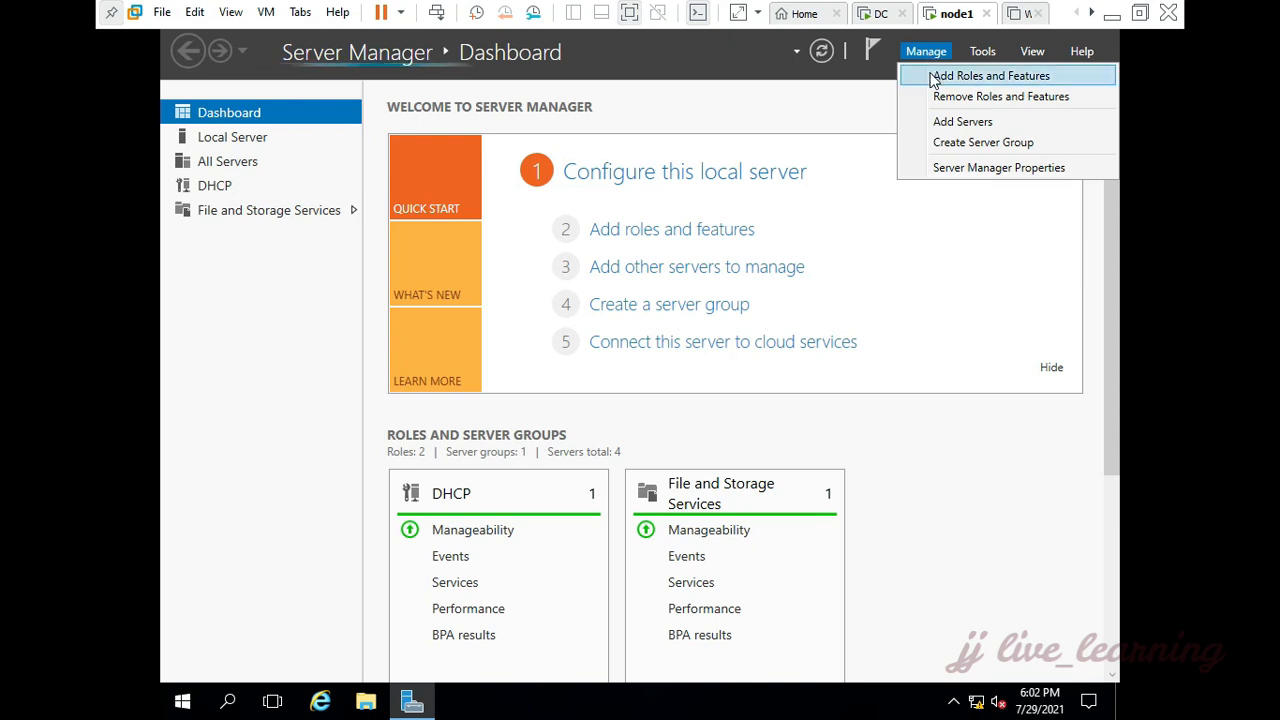
pyautogui.click(932, 76)
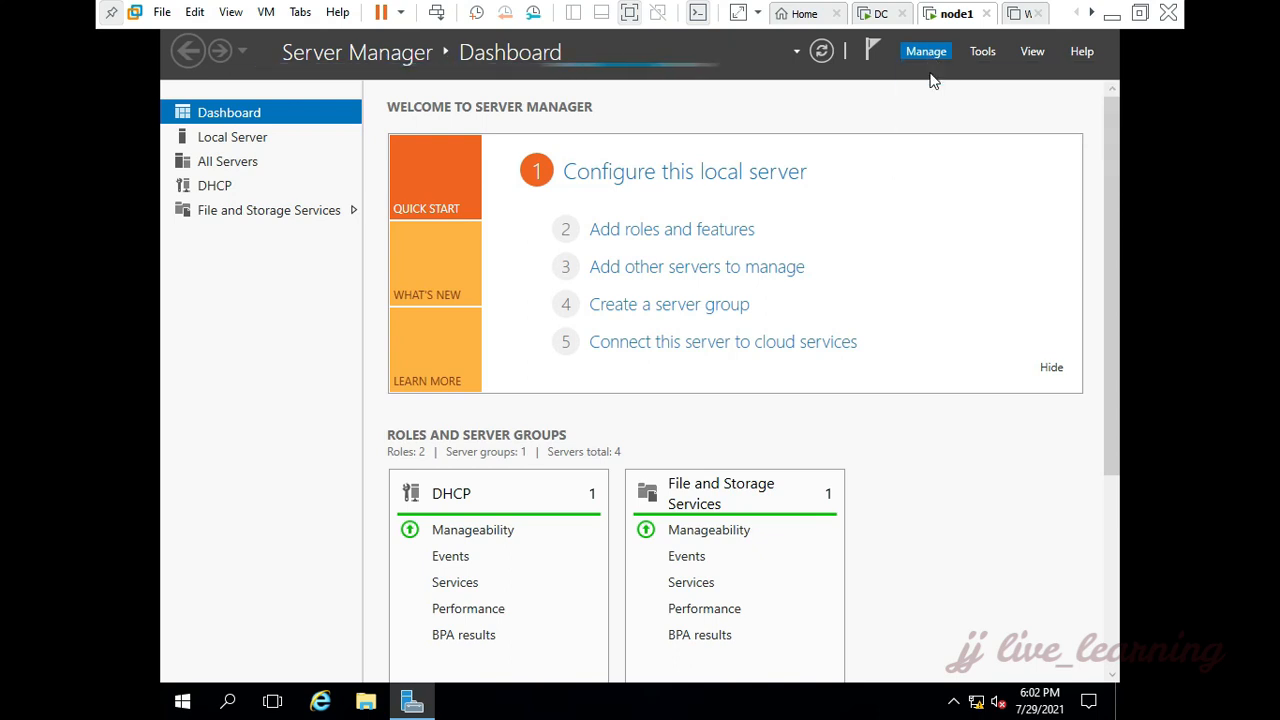
# Step: Choose a role-based installation on node1.sun.com and select the Windows Deployment Services role with its required management tools
pyautogui.click(717, 554)
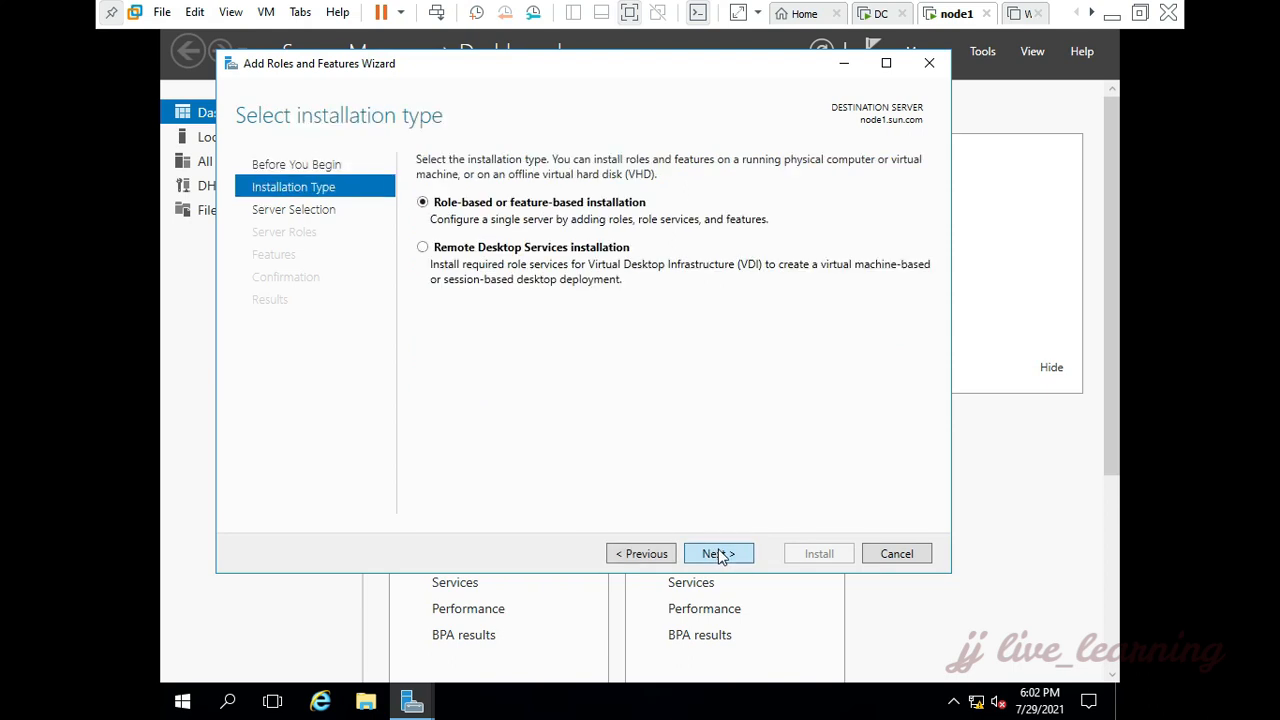
pyautogui.click(718, 555)
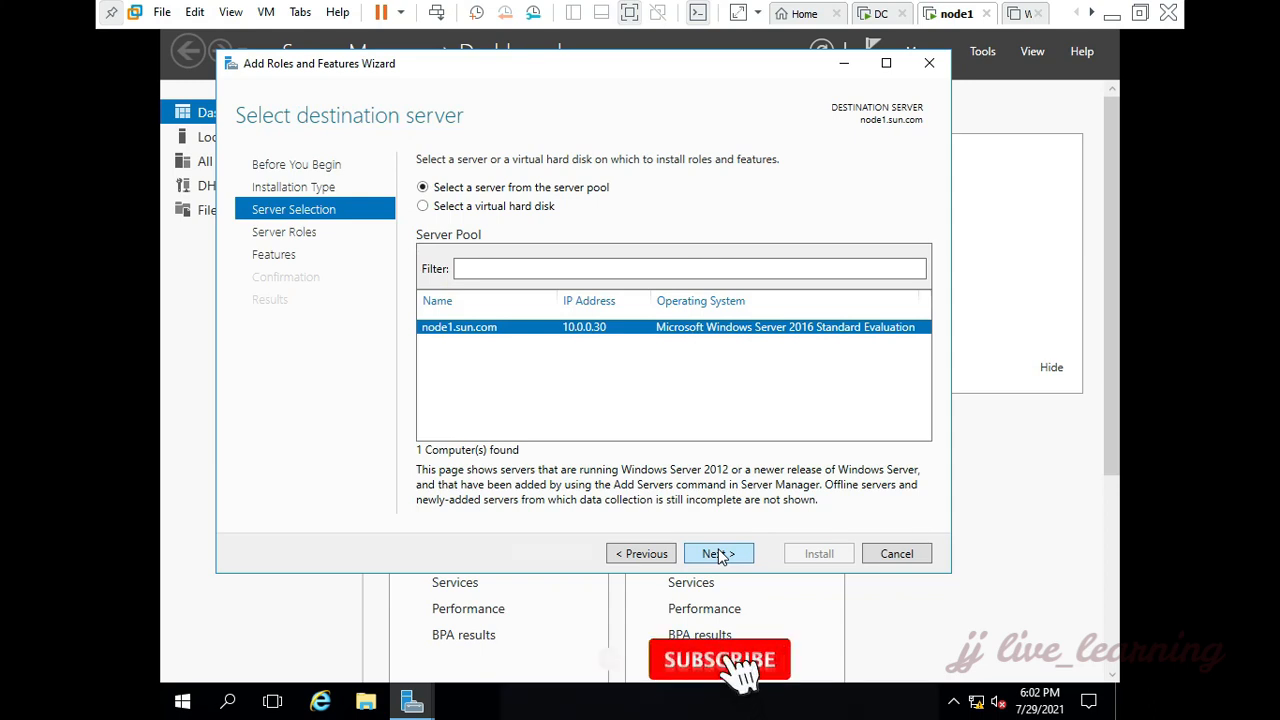
pyautogui.click(718, 555)
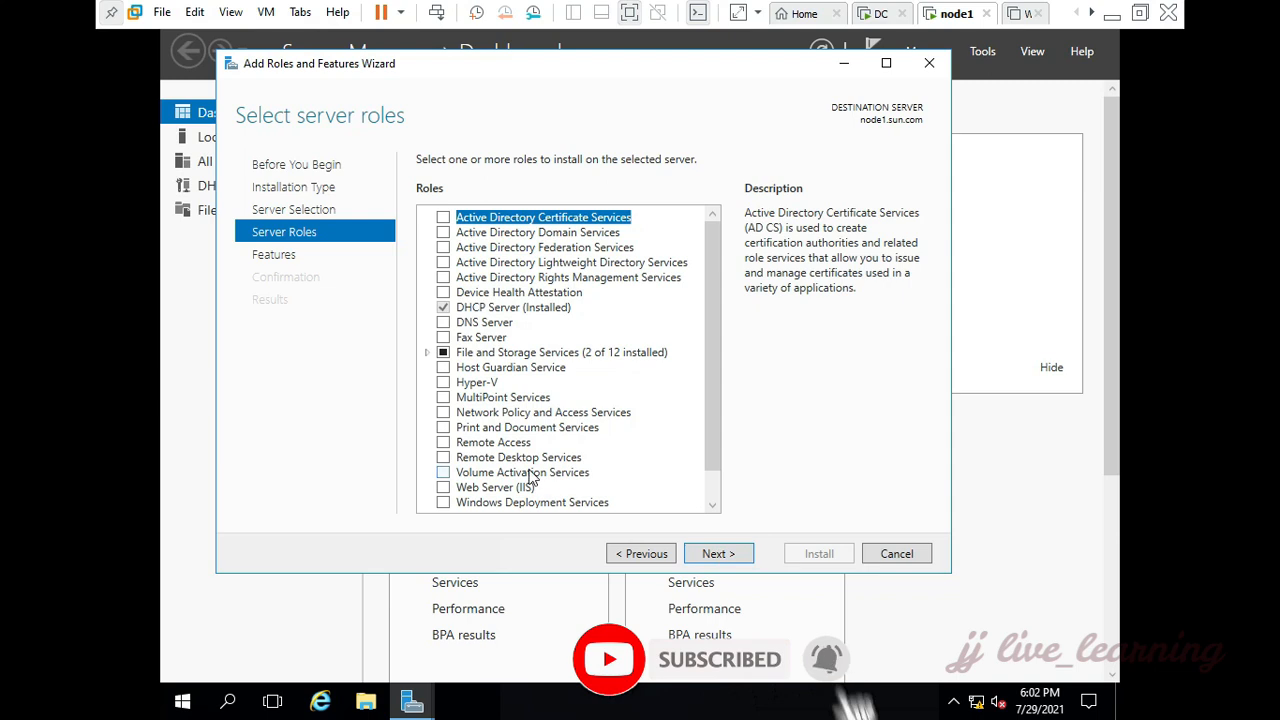
pyautogui.scroll(-1, 447, 478)
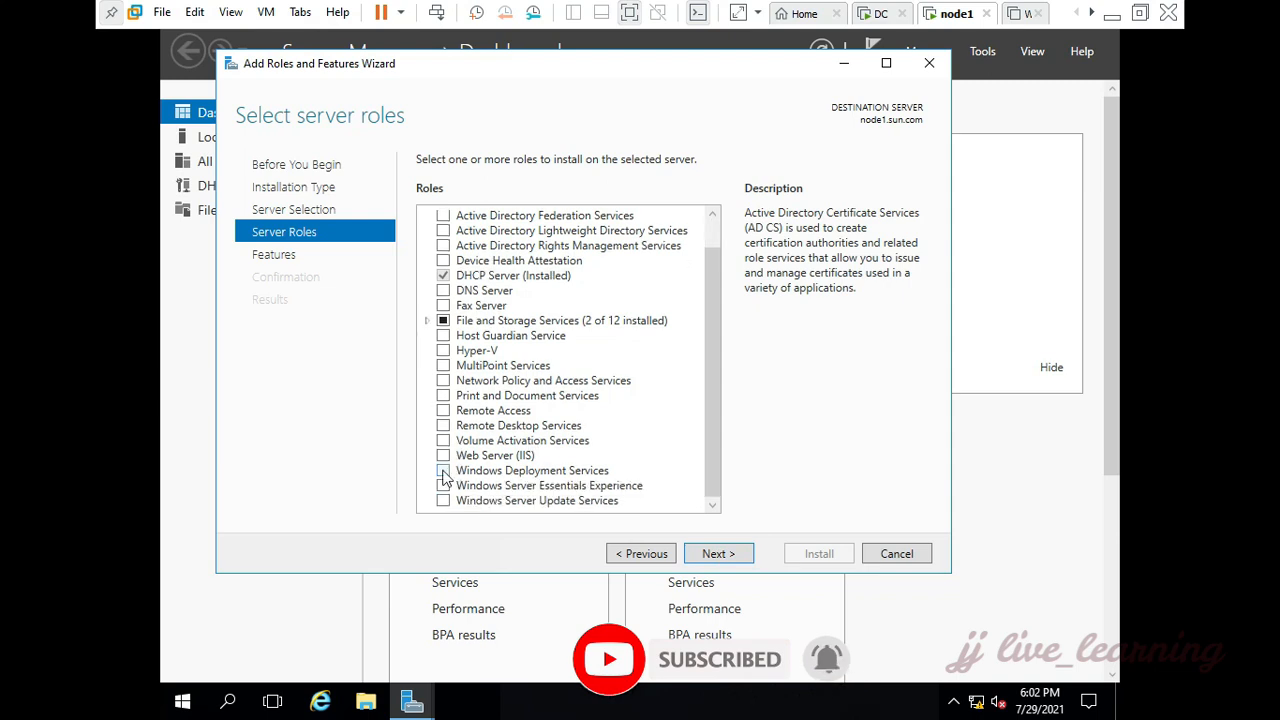
pyautogui.click(444, 471)
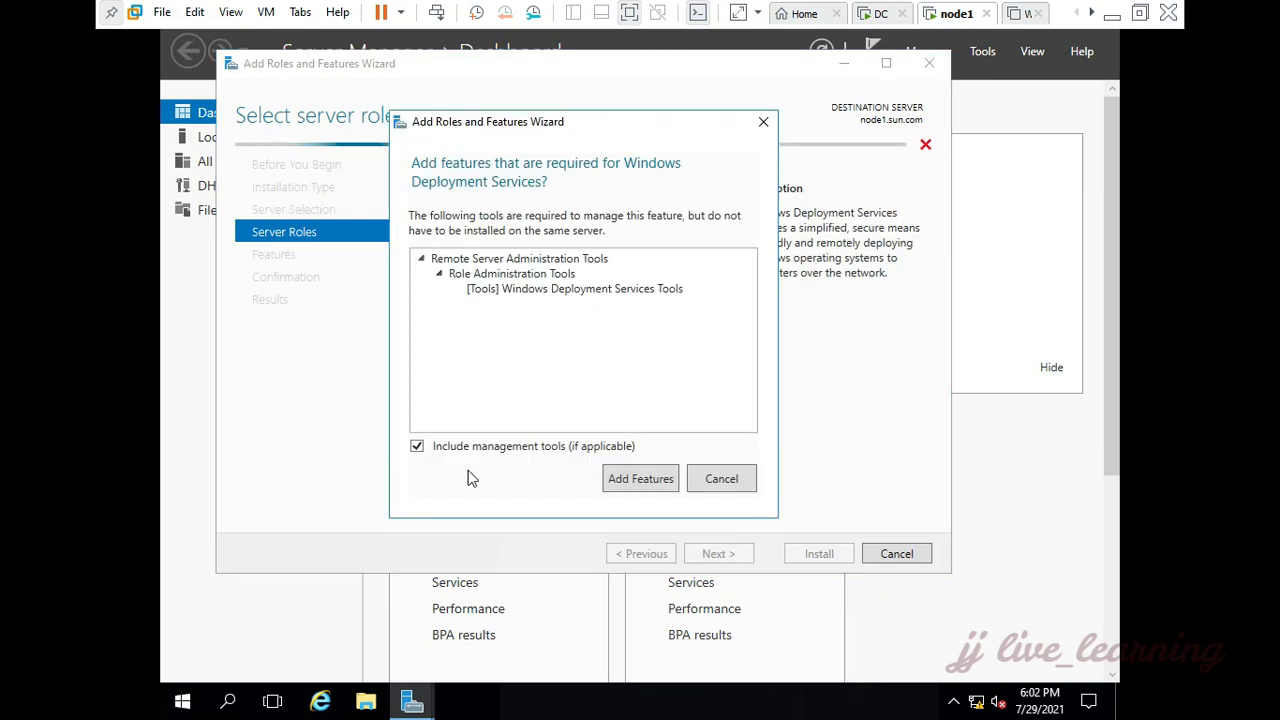
pyautogui.click(640, 479)
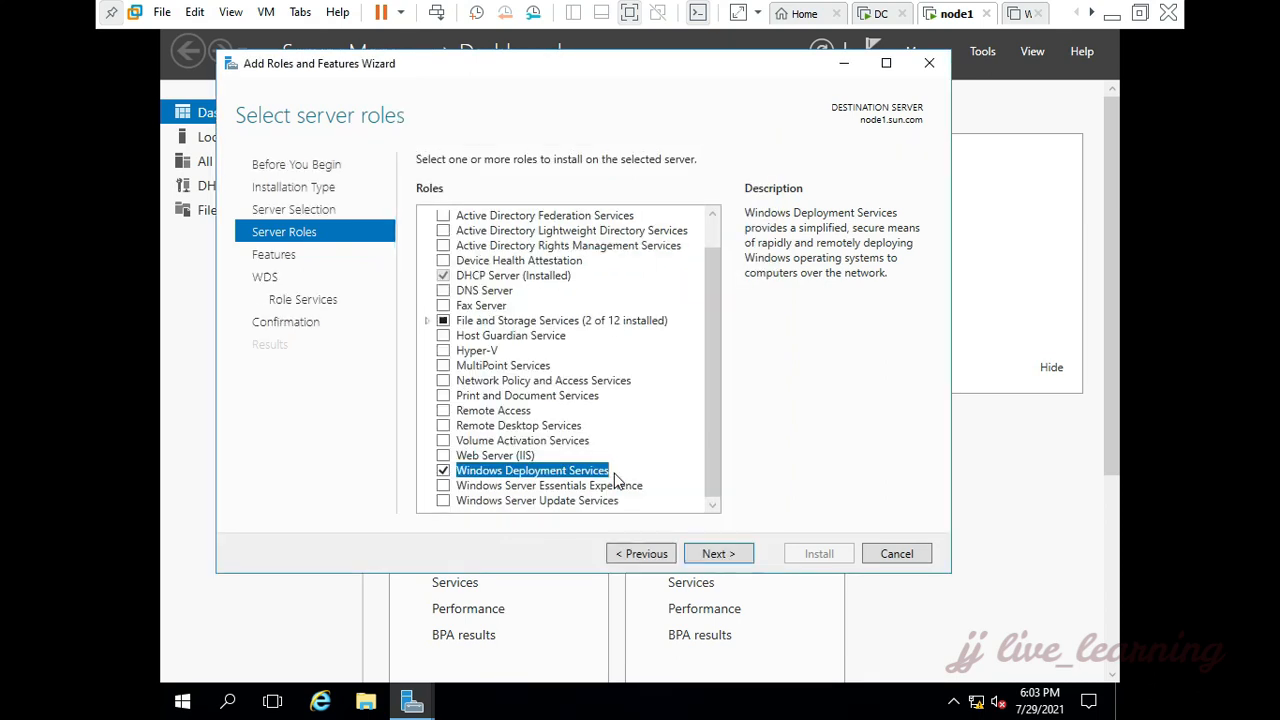
# Step: Install Windows Deployment Services with the Deployment Server and Transport Server role services, and close the wizard and Server Manager
pyautogui.click(742, 557)
pyautogui.click(742, 557)
pyautogui.click(740, 556)
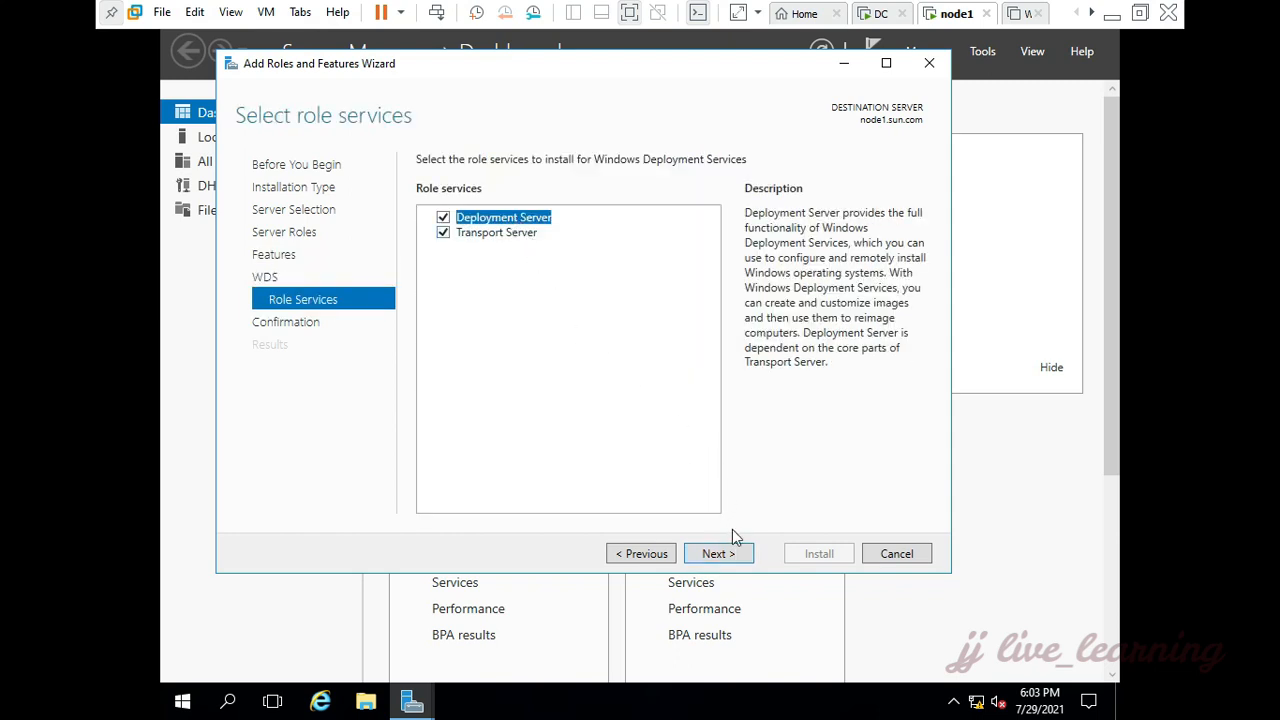
pyautogui.click(727, 557)
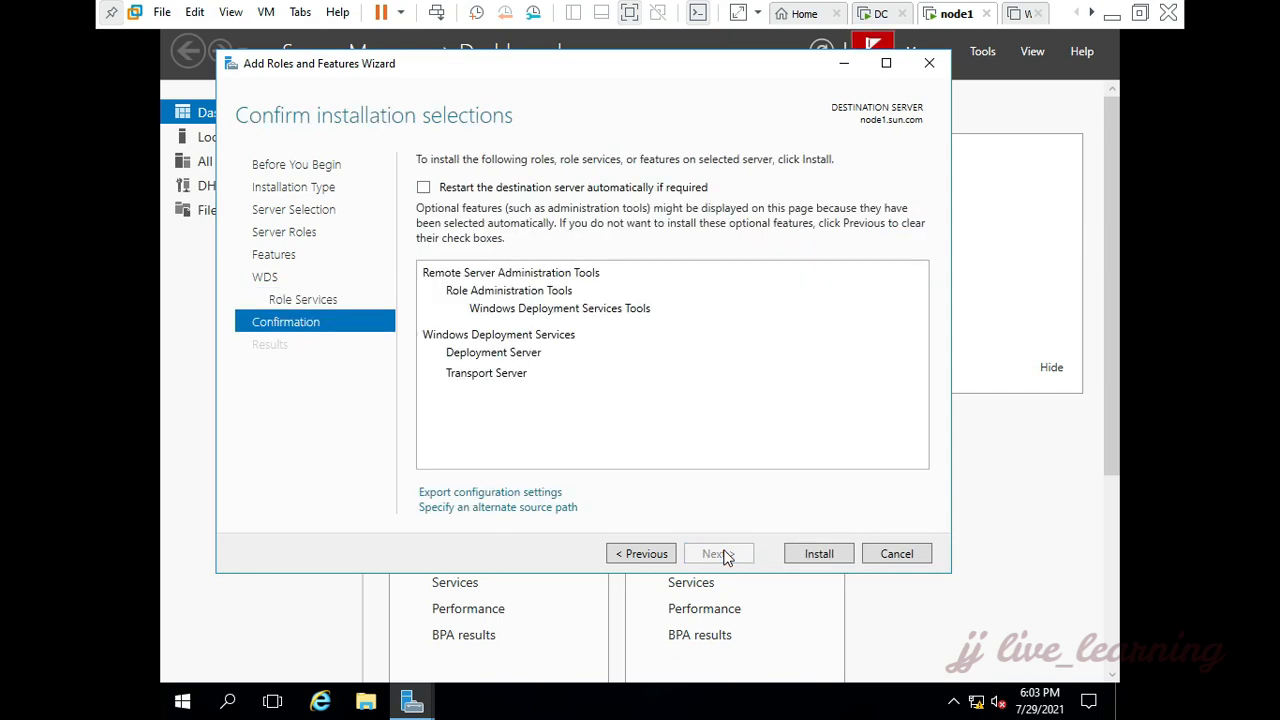
pyautogui.click(815, 558)
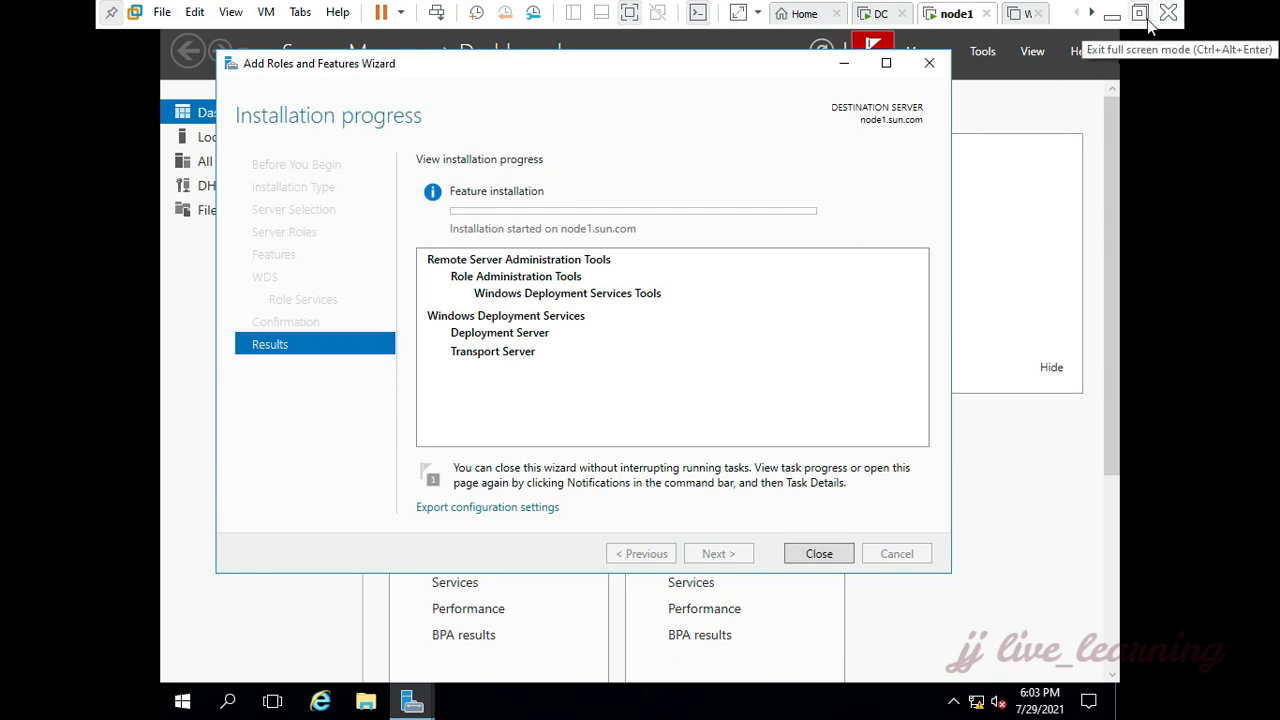
pyautogui.click(820, 554)
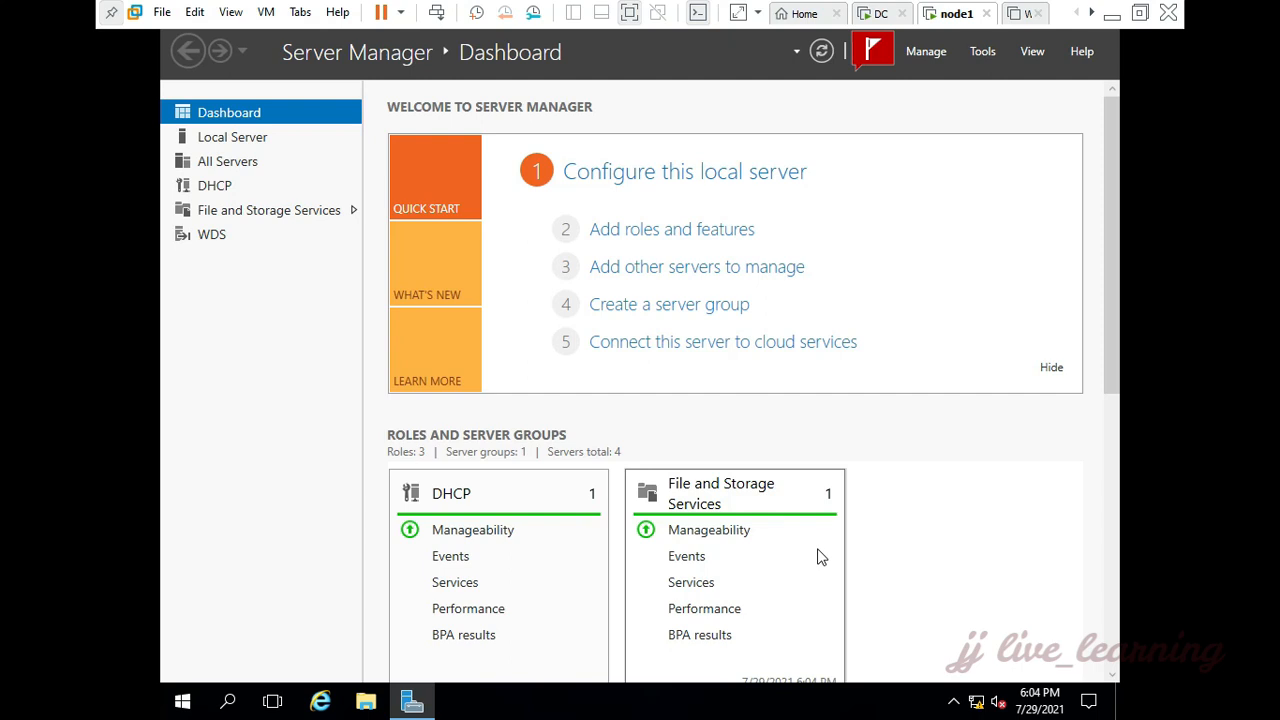
pyautogui.hotkey('alt', 'F4')
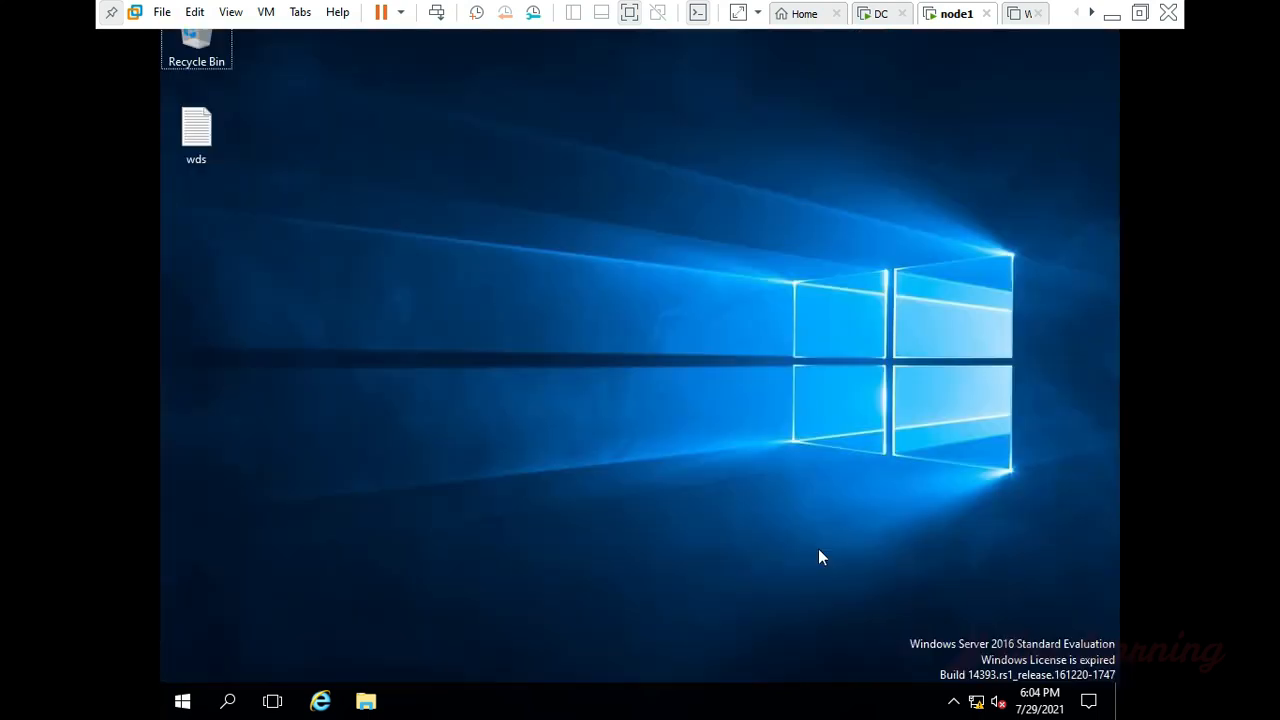
# Step: Open File Explorer and browse to the sources folder on DVD Drive (D:) ESD-ISO
pyautogui.press('super+e')
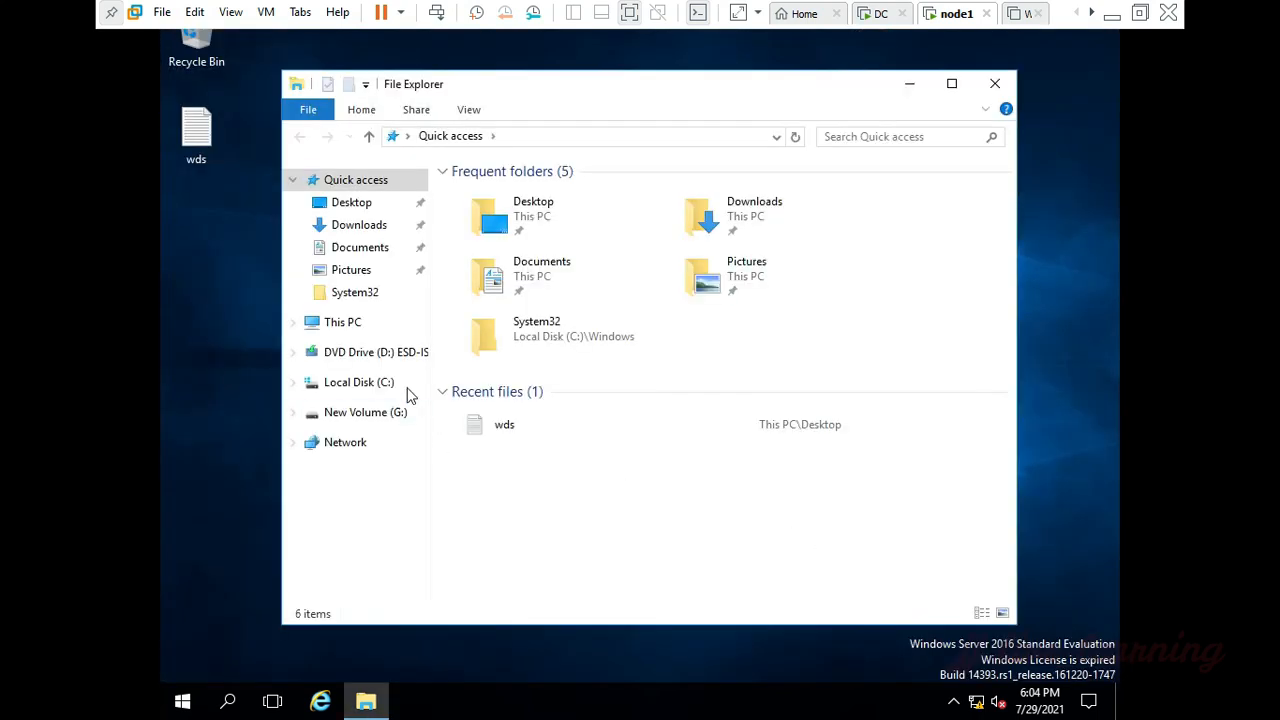
pyautogui.click(366, 328)
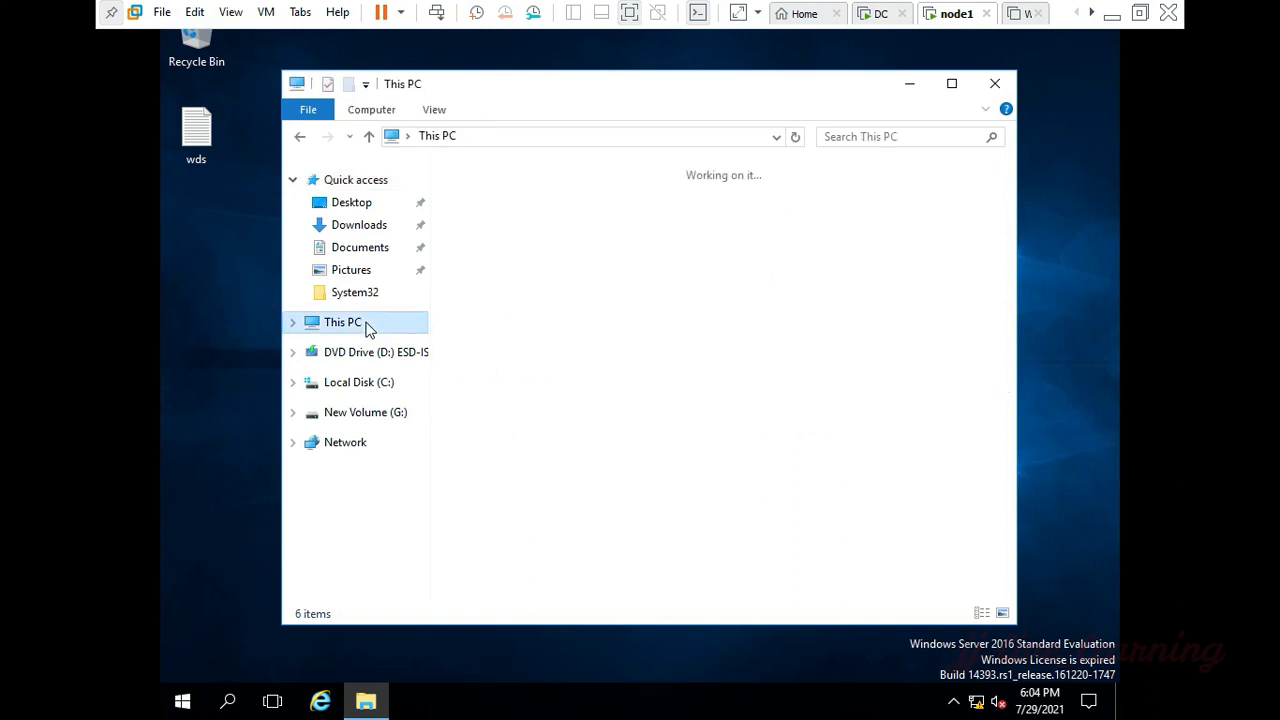
pyautogui.click(755, 392)
pyautogui.rightClick(755, 392)
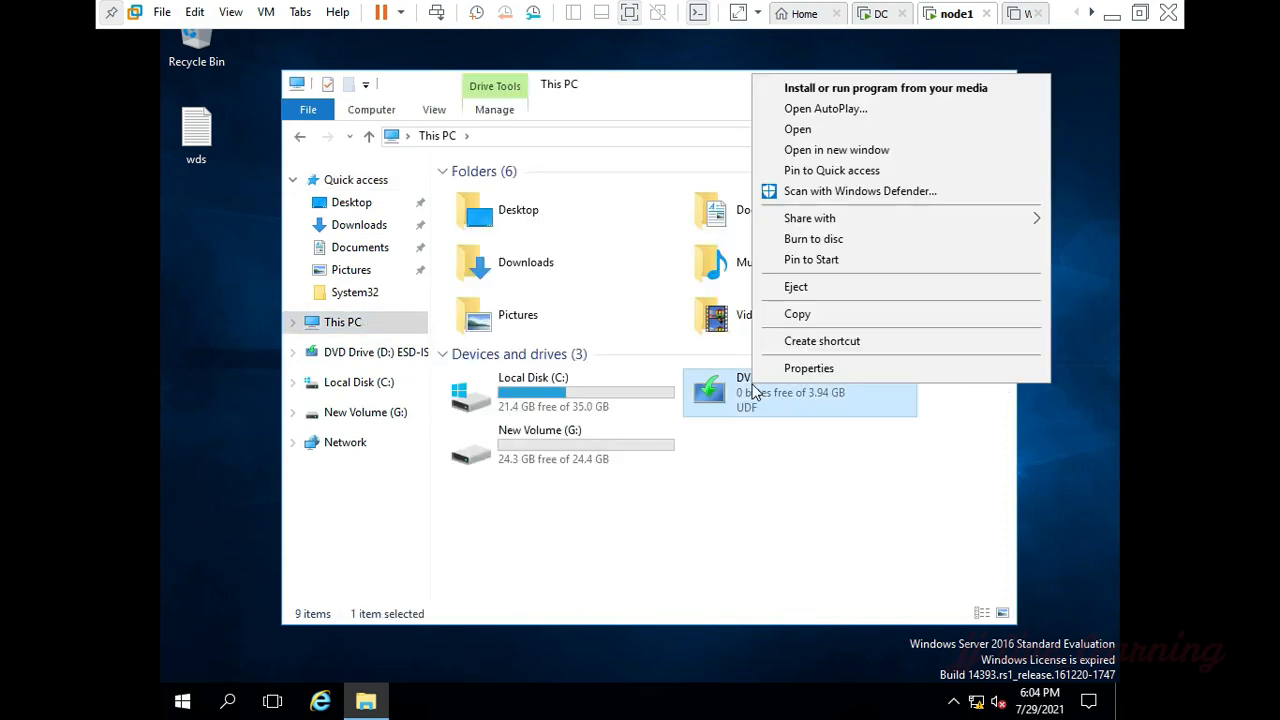
pyautogui.click(800, 130)
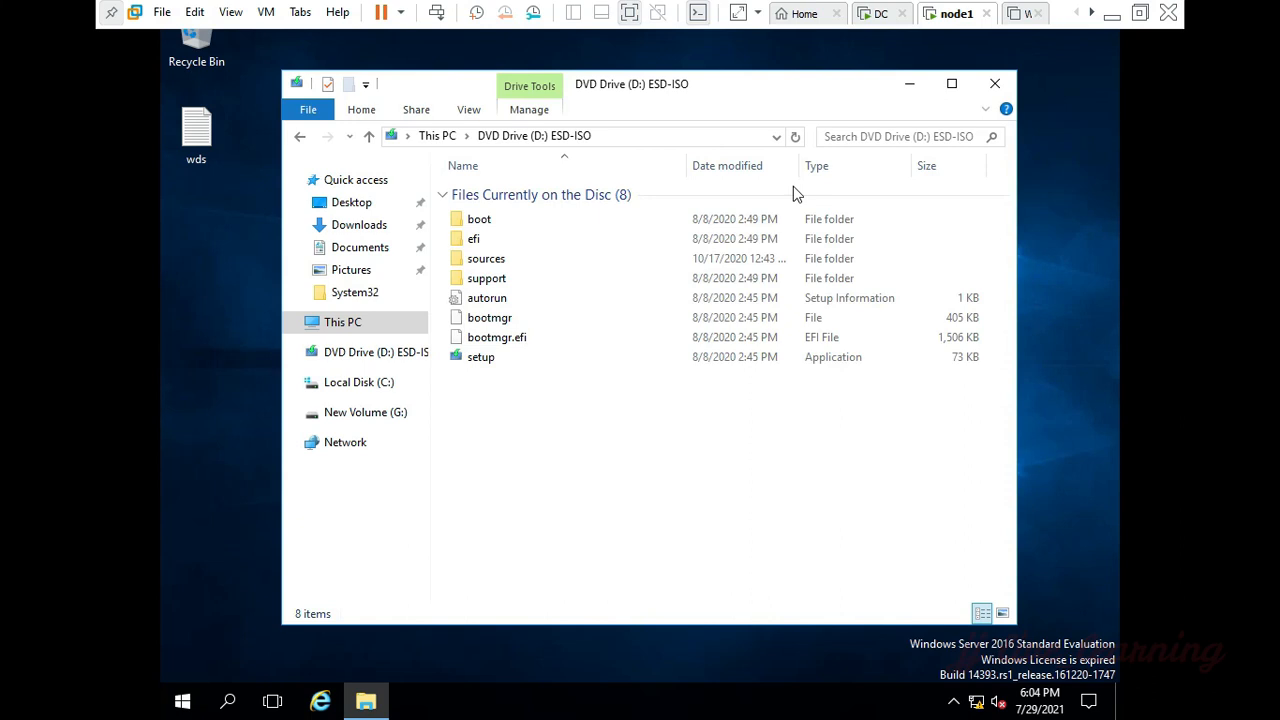
pyautogui.doubleClick(562, 260)
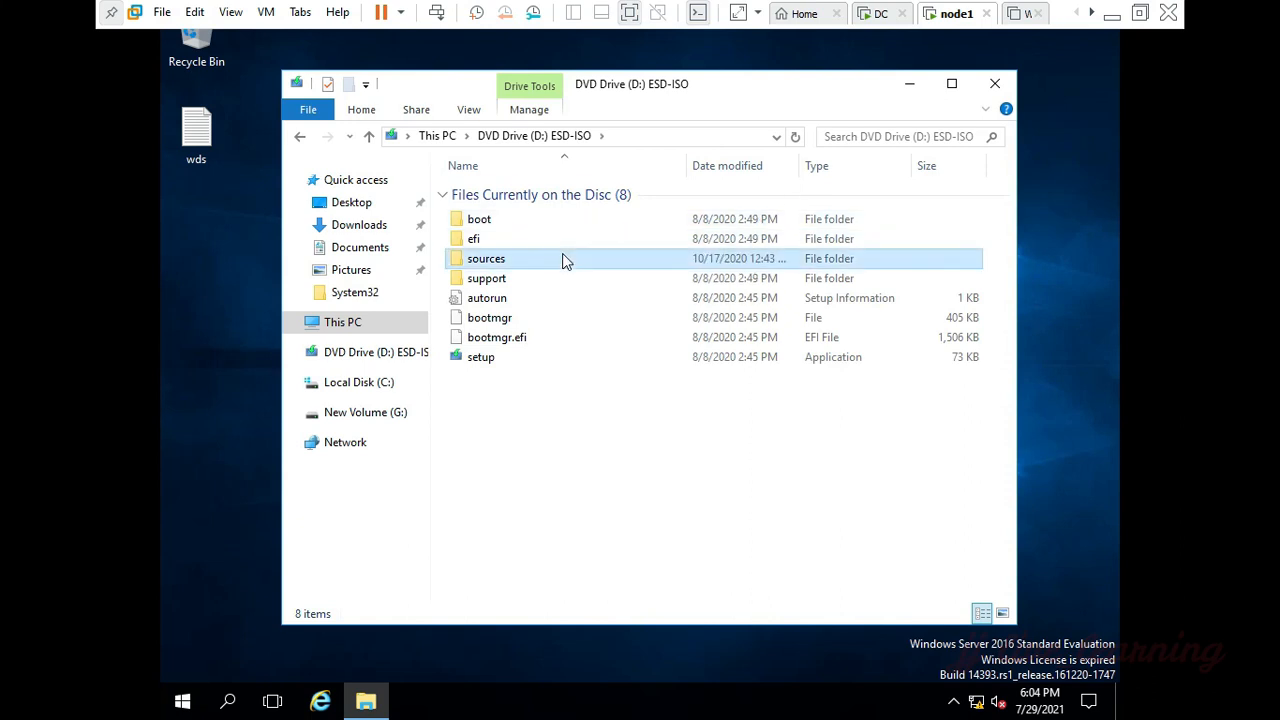
pyautogui.click(562, 259)
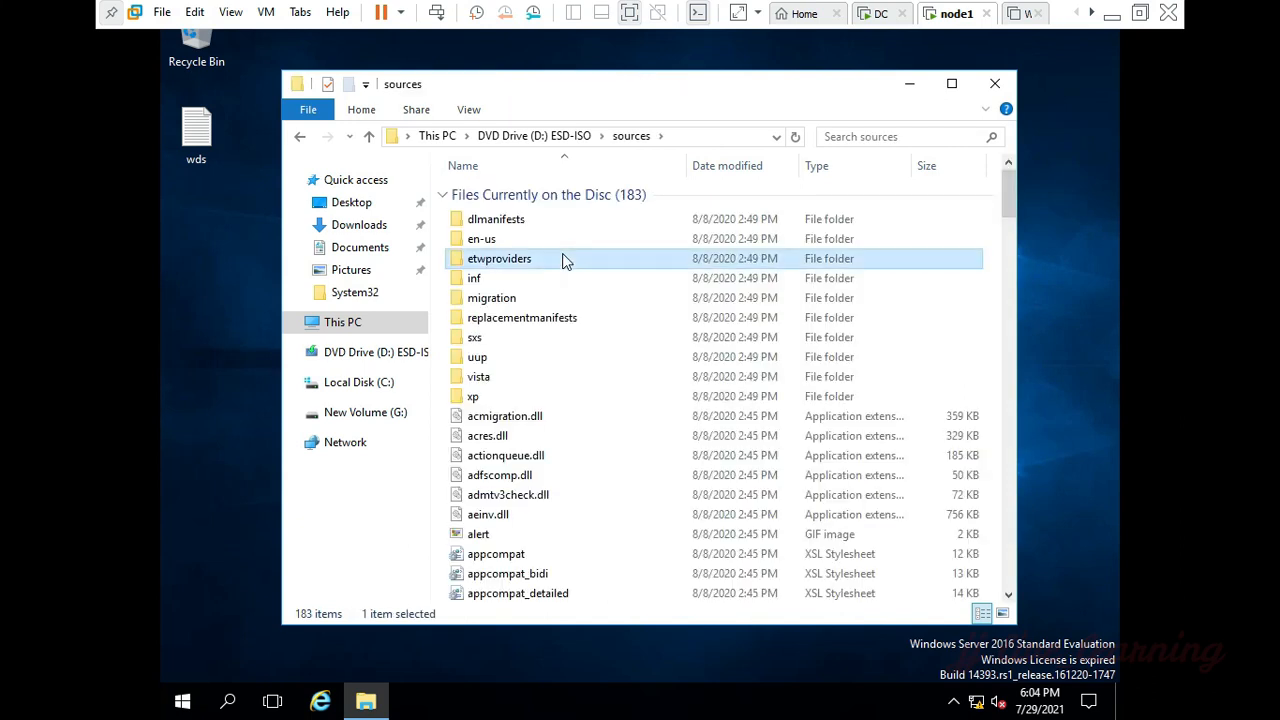
# Step: Find install.esd in the sources folder and copy it
pyautogui.write('ia')
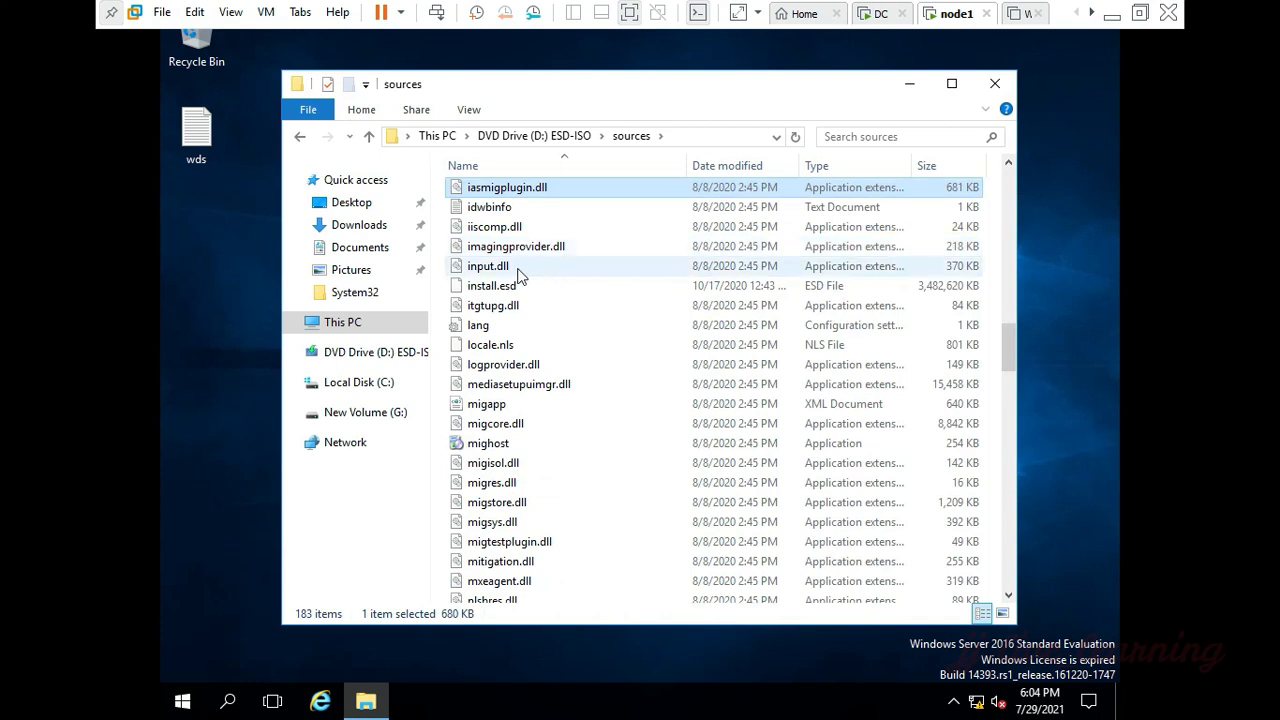
pyautogui.click(517, 287)
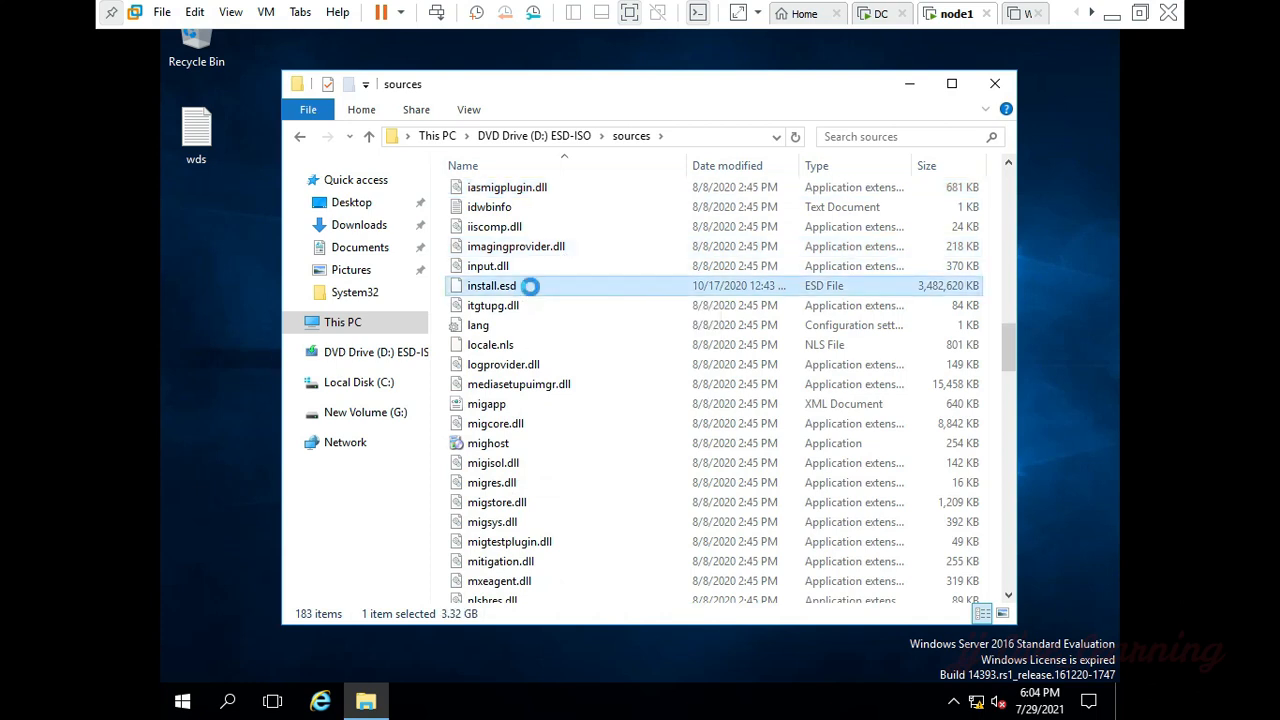
pyautogui.rightClick(534, 291)
pyautogui.click(592, 380)
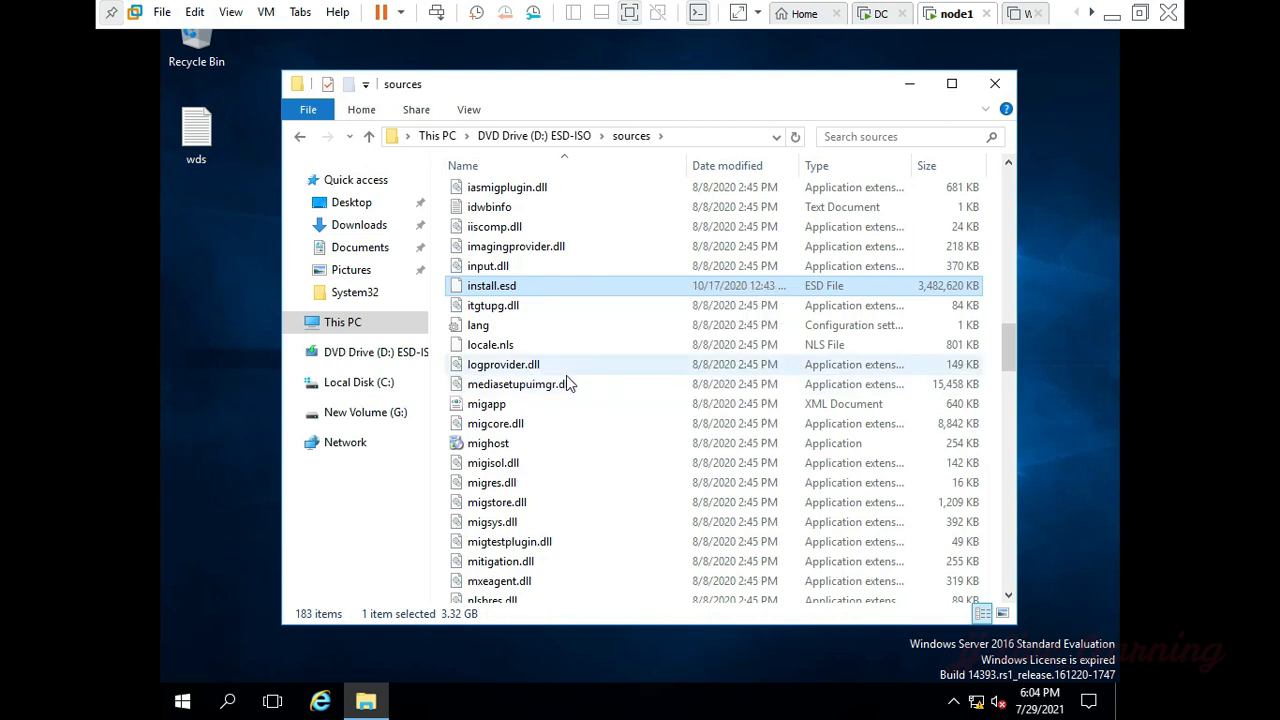
# Step: Create a folder named esd on New Volume (G:) and open it
pyautogui.click(340, 322)
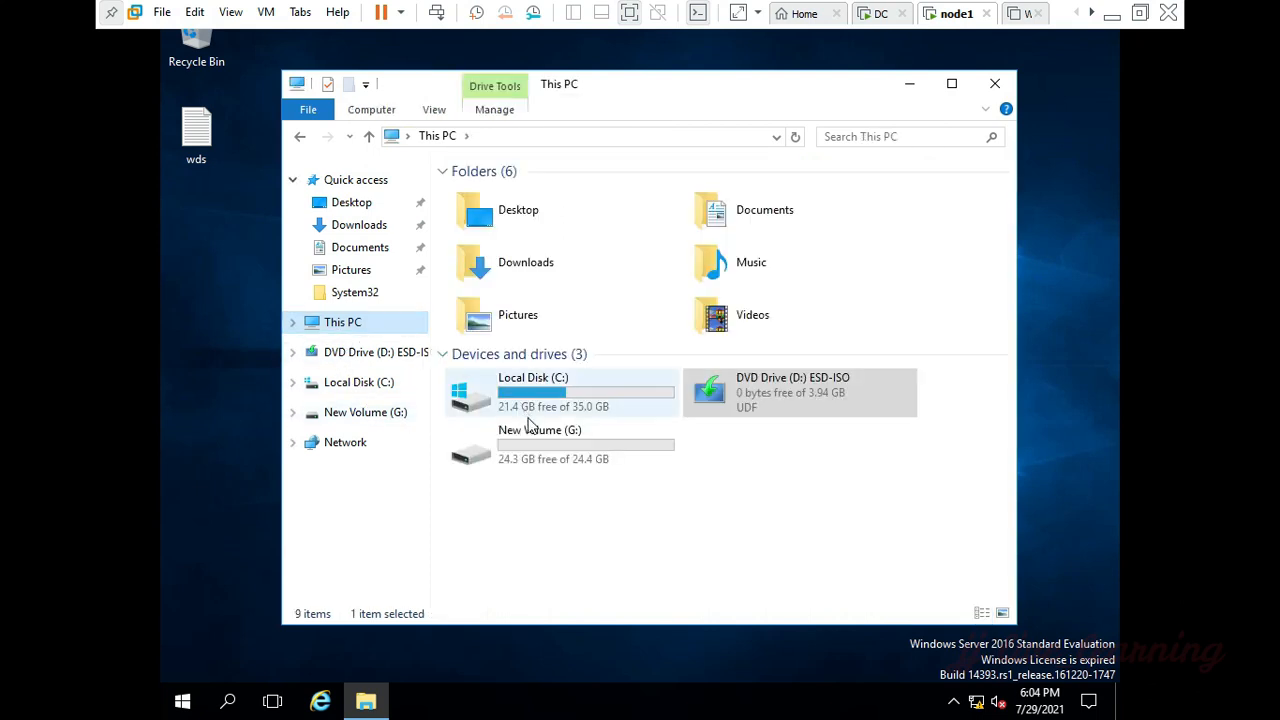
pyautogui.click(535, 448)
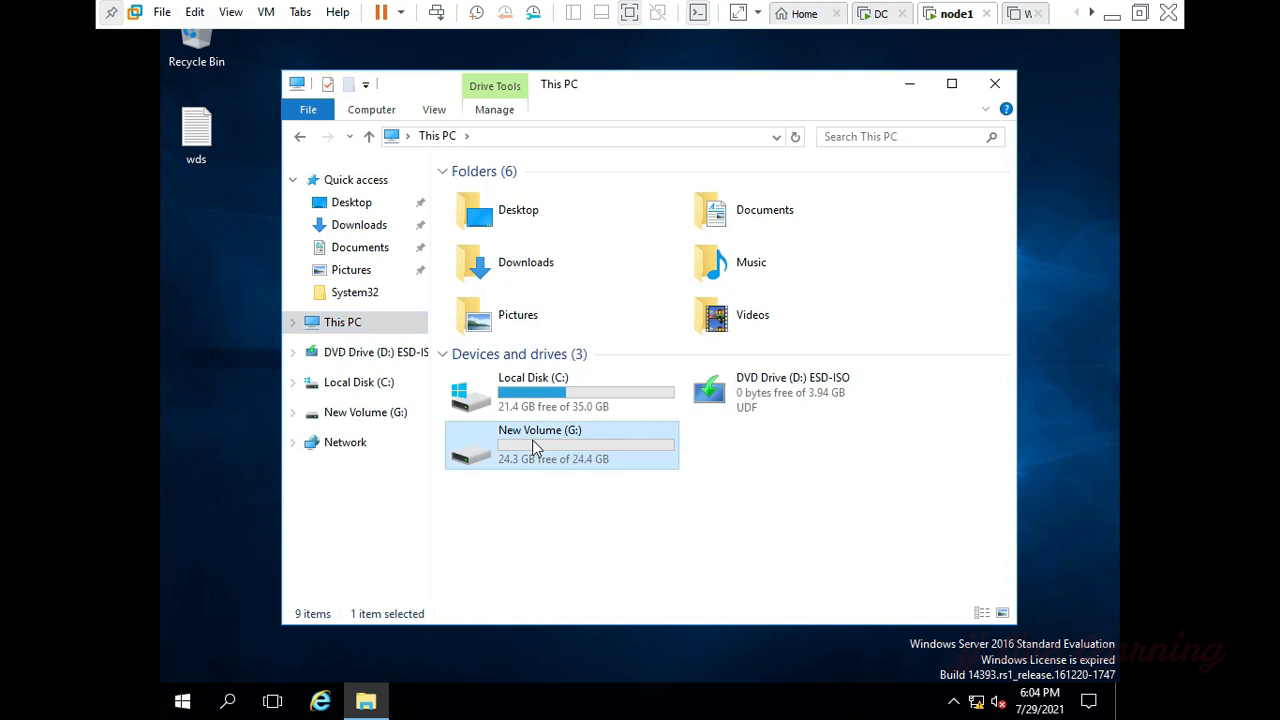
pyautogui.doubleClick(535, 448)
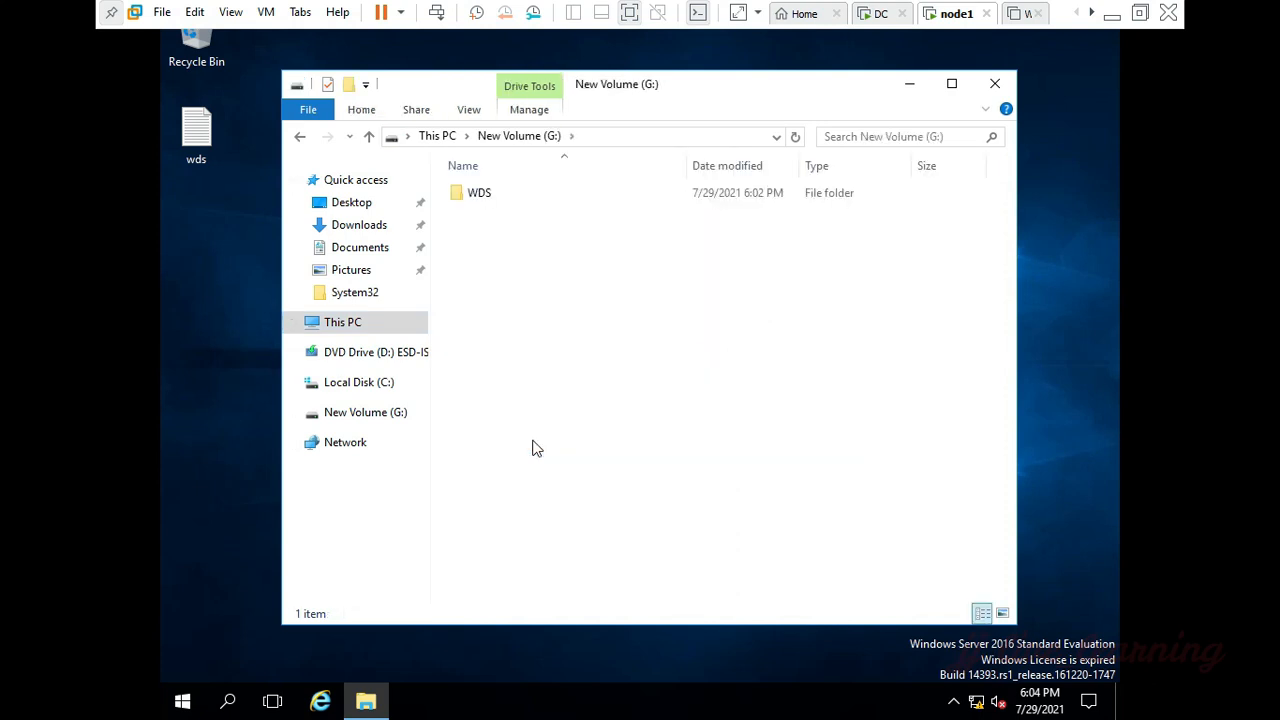
pyautogui.rightClick(632, 343)
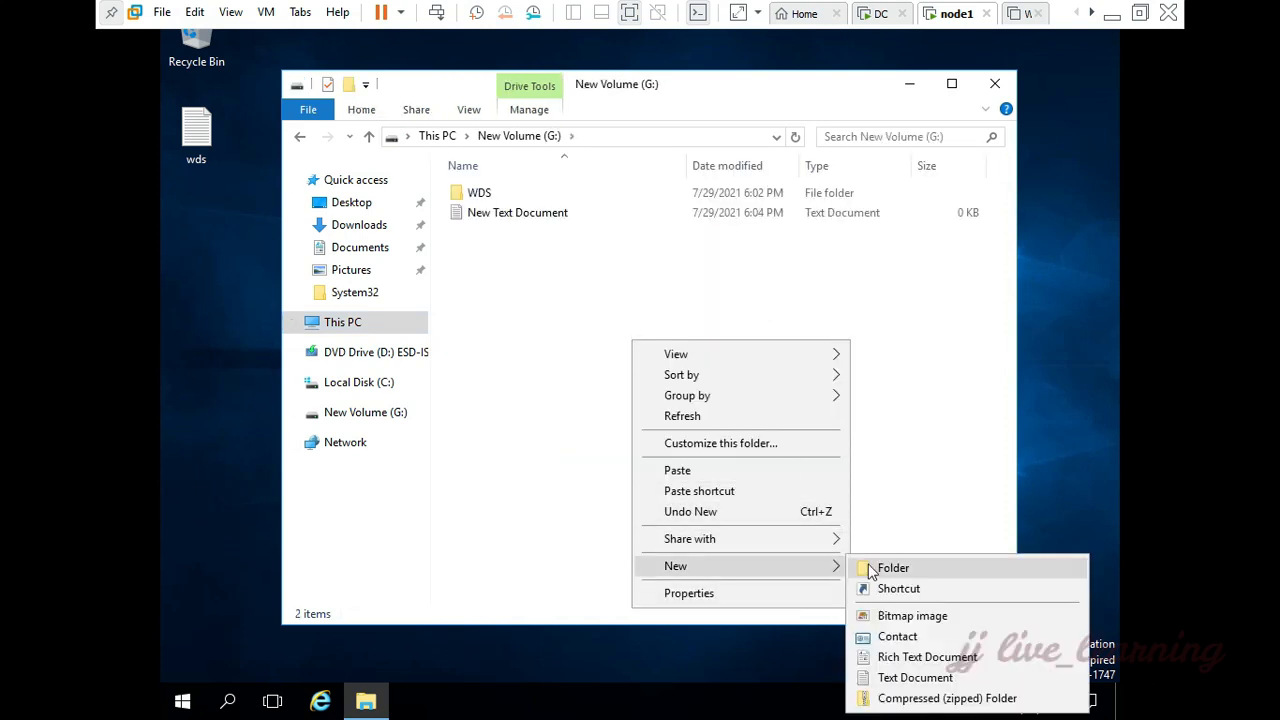
pyautogui.click(868, 567)
pyautogui.write('esd')
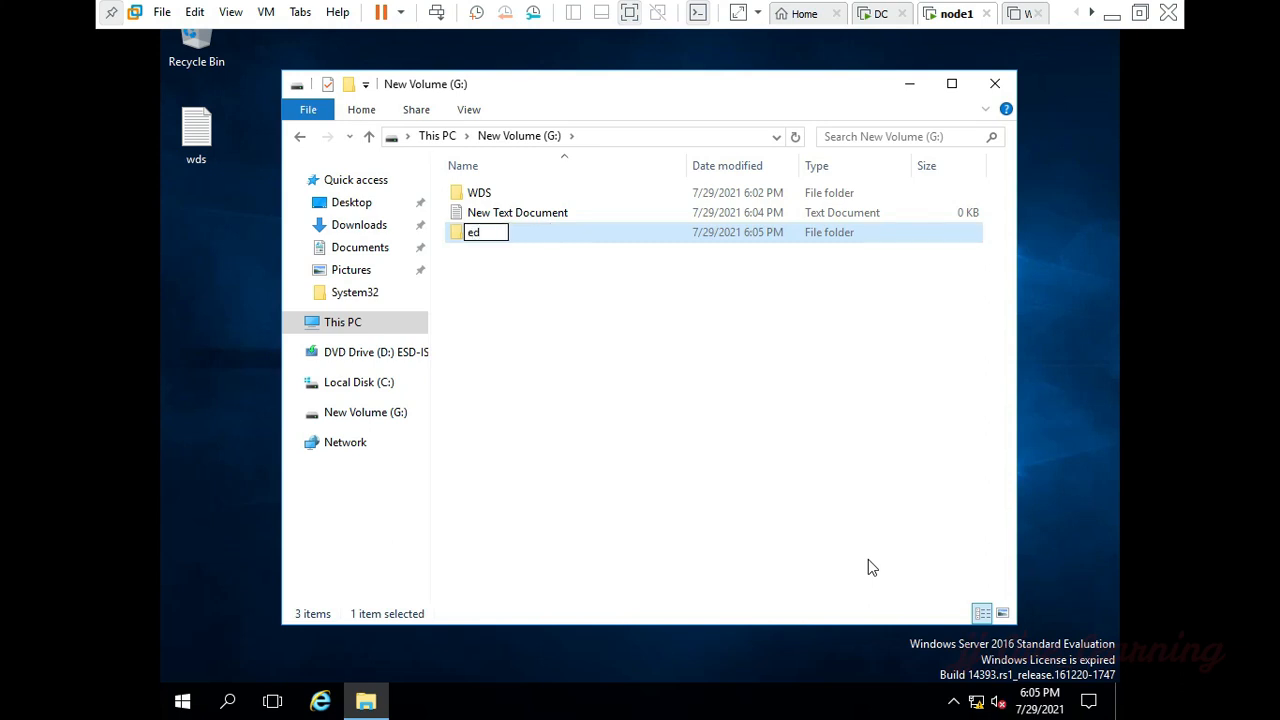
pyautogui.press('Return')
pyautogui.press('Return')
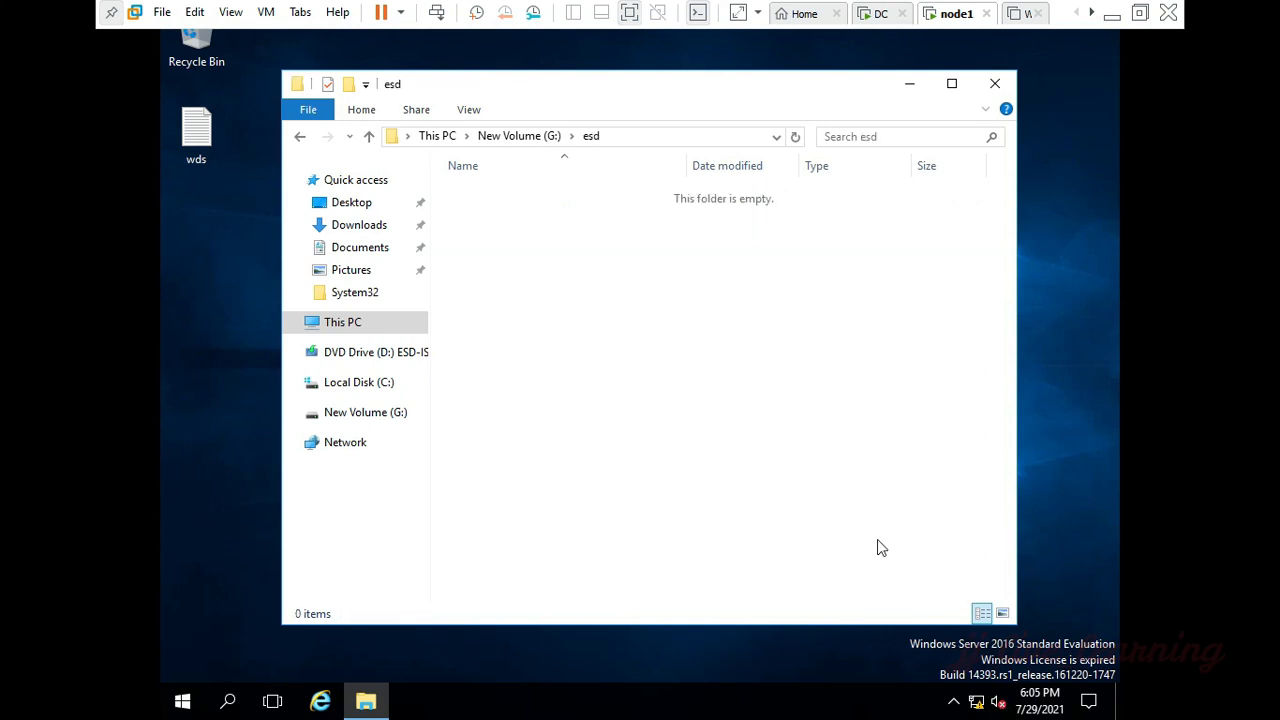
# Step: Paste install.esd into the G:\esd folder and close File Explorer
pyautogui.hotkey('ctrl', 'v')
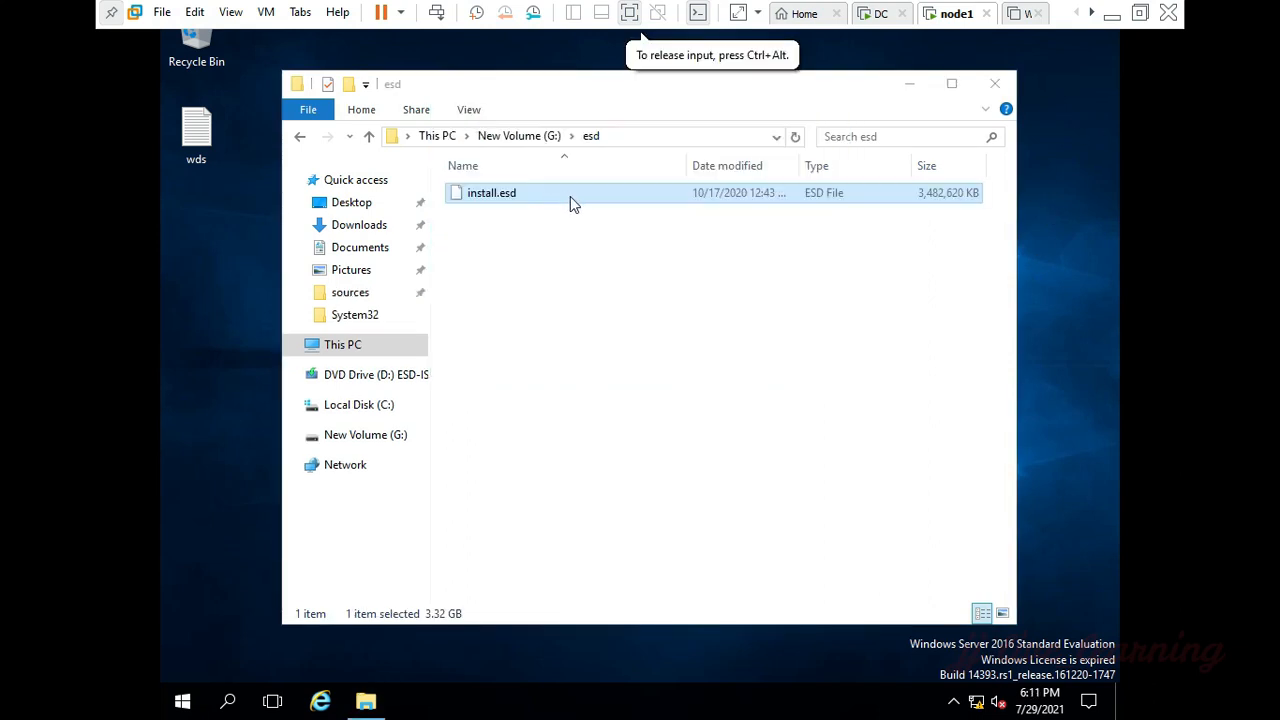
pyautogui.click(570, 196)
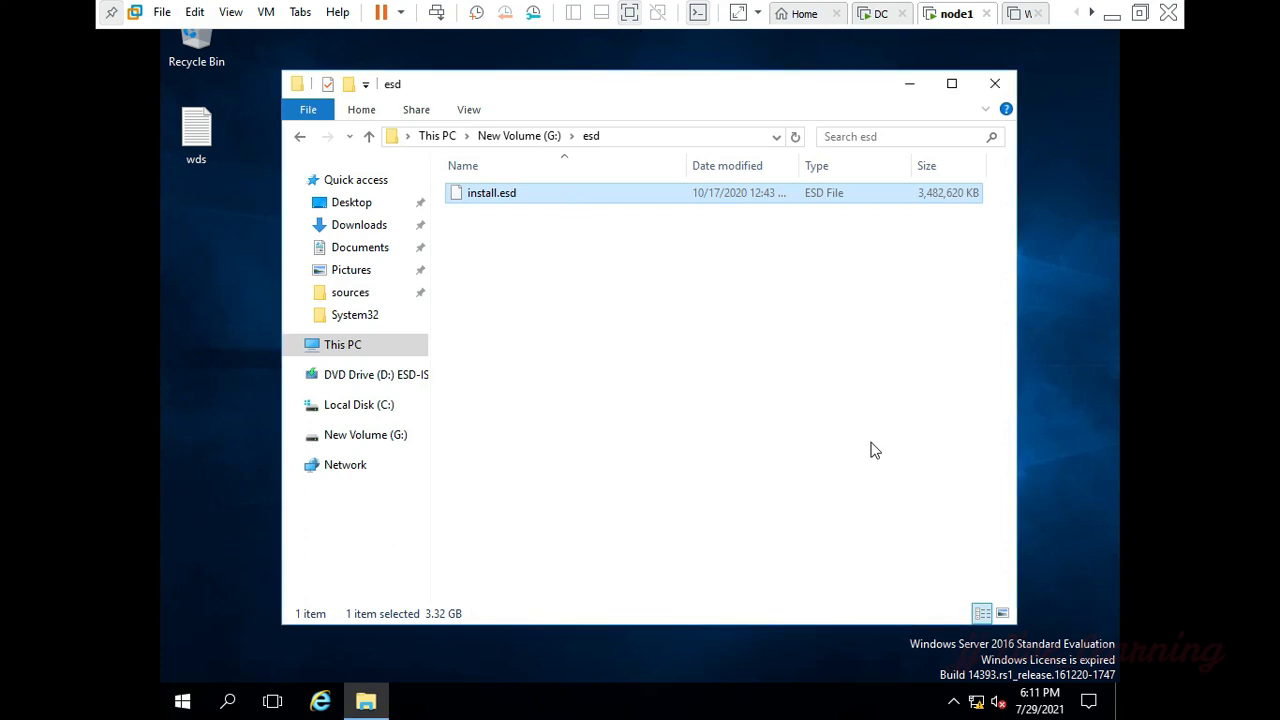
pyautogui.click(995, 84)
# Step: Search for Windows PowerShell and open it as administrator
pyautogui.press('super')
pyautogui.write('powers')
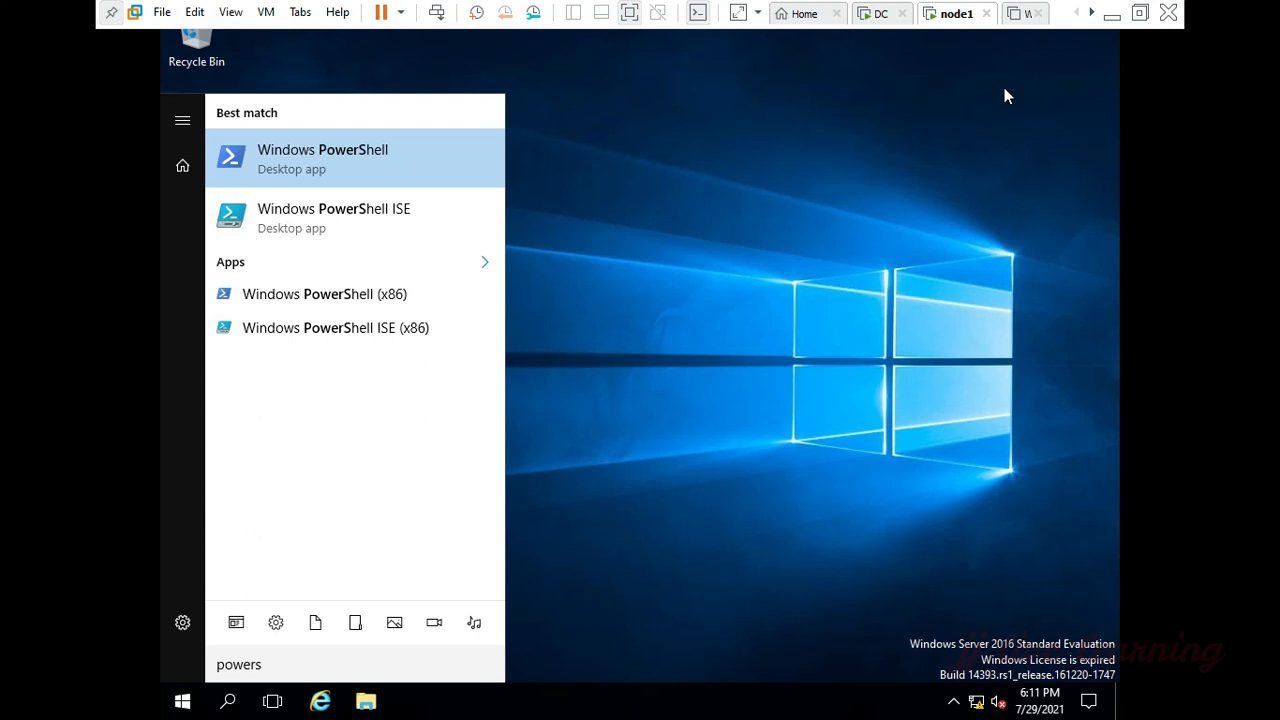
pyautogui.rightClick(391, 157)
pyautogui.click(393, 180)
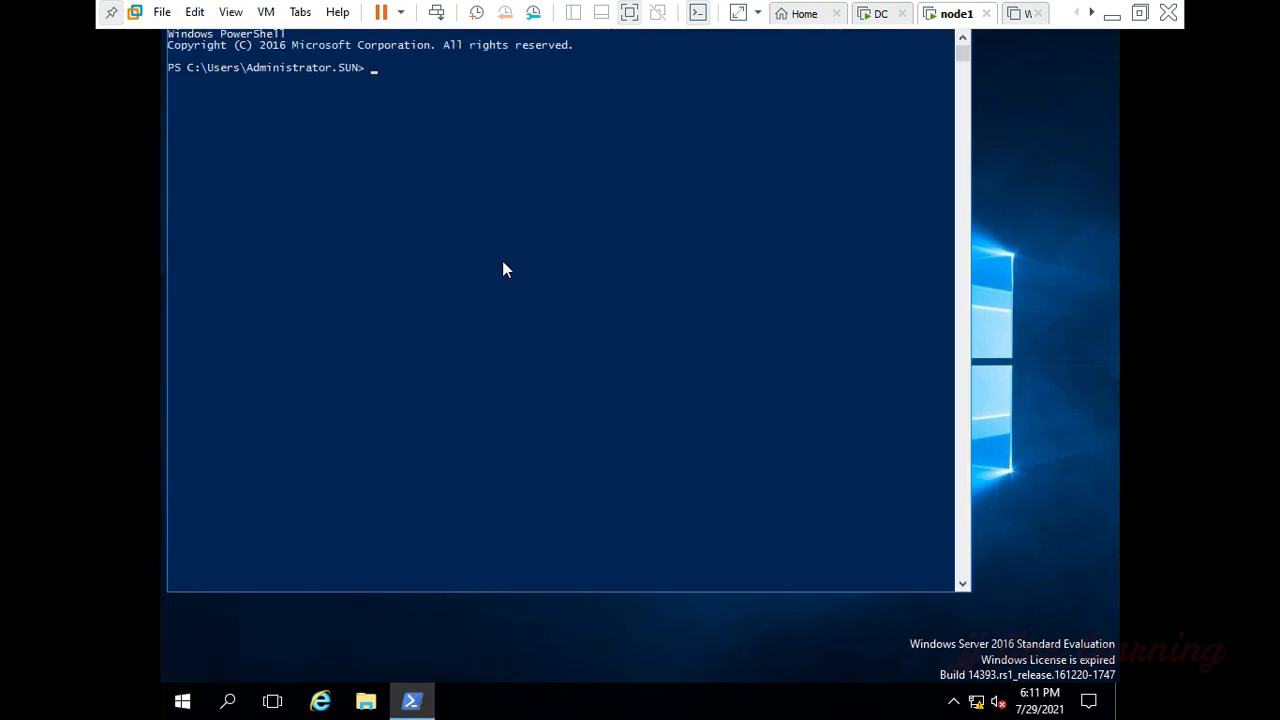
# Step: Change the PowerShell location to the G: drive with cd g: and list its contents with ls
pyautogui.write('cd g:')
pyautogui.press('Return')
pyautogui.write('ls')
pyautogui.press('Return')
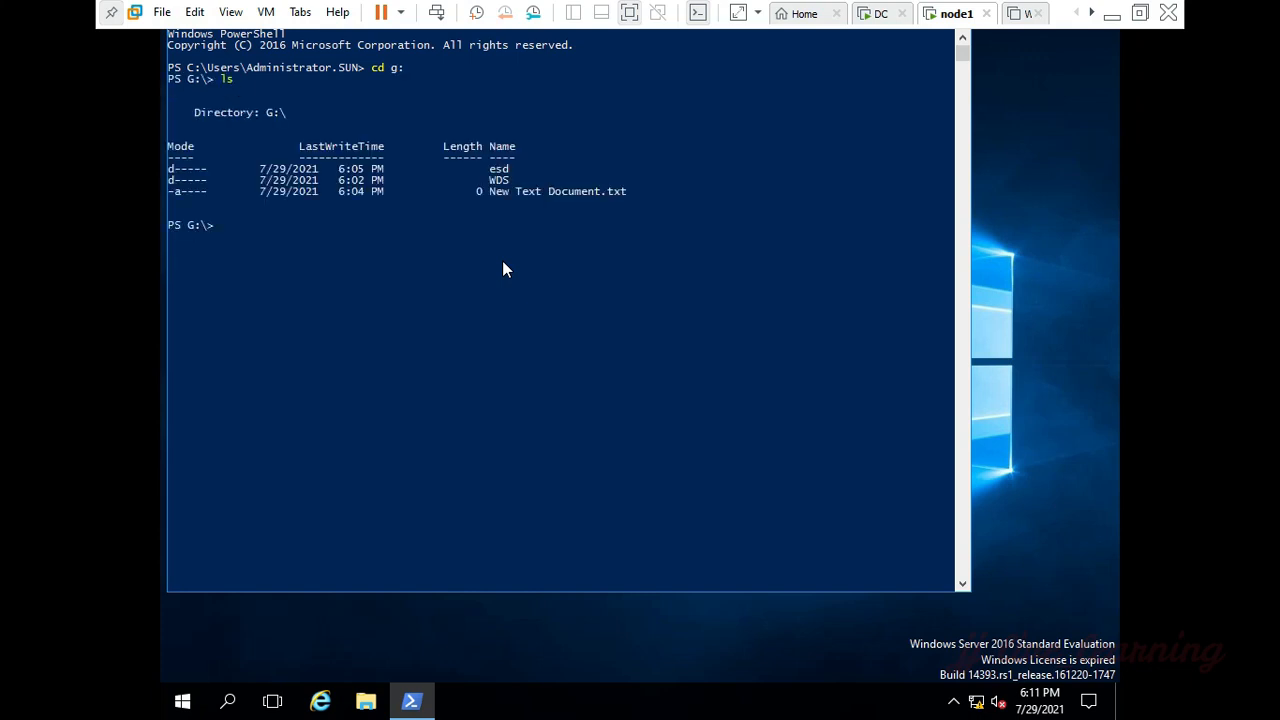
# Step: Change to the esd folder with cd .\esd\ and list its files with ls
pyautogui.write('cd .\\es')
pyautogui.press('Tab')
pyautogui.press('Return')
pyautogui.write('ls')
pyautogui.press('Return')
pyautogui.moveTo(493, 320); pyautogui.dragTo(531, 329)
pyautogui.click(467, 374)
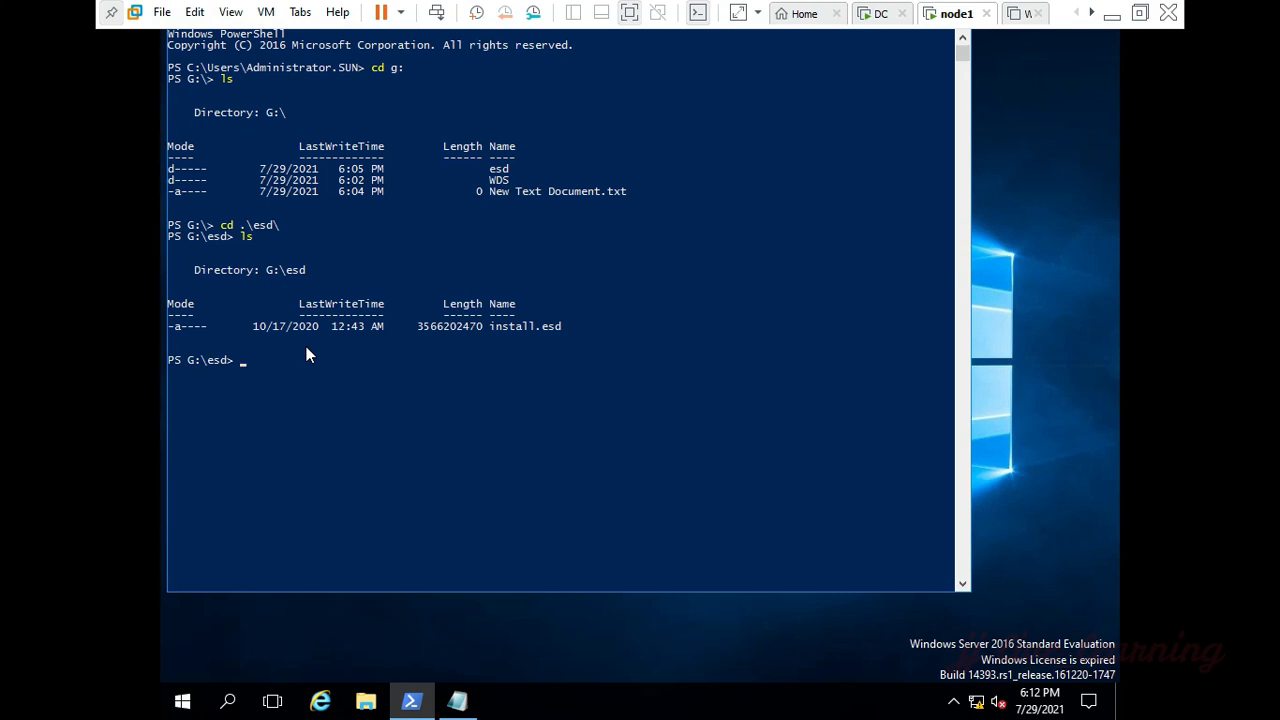
# Step: Take the first dism command from the wds note and run dism /Get-Wiminfo /Wimfile:install.esd in PowerShell
pyautogui.hotkey('alt', 'Tab')
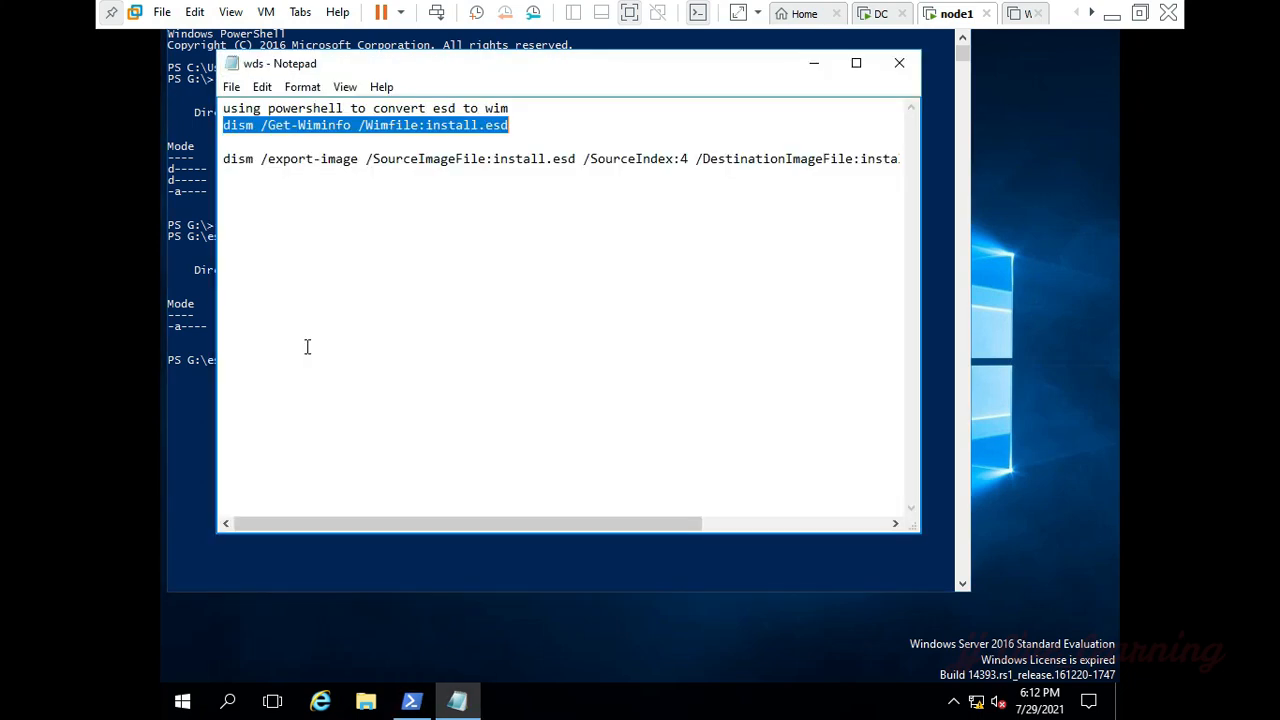
pyautogui.hotkey('alt', 'Tab')
pyautogui.rightClick(306, 346)
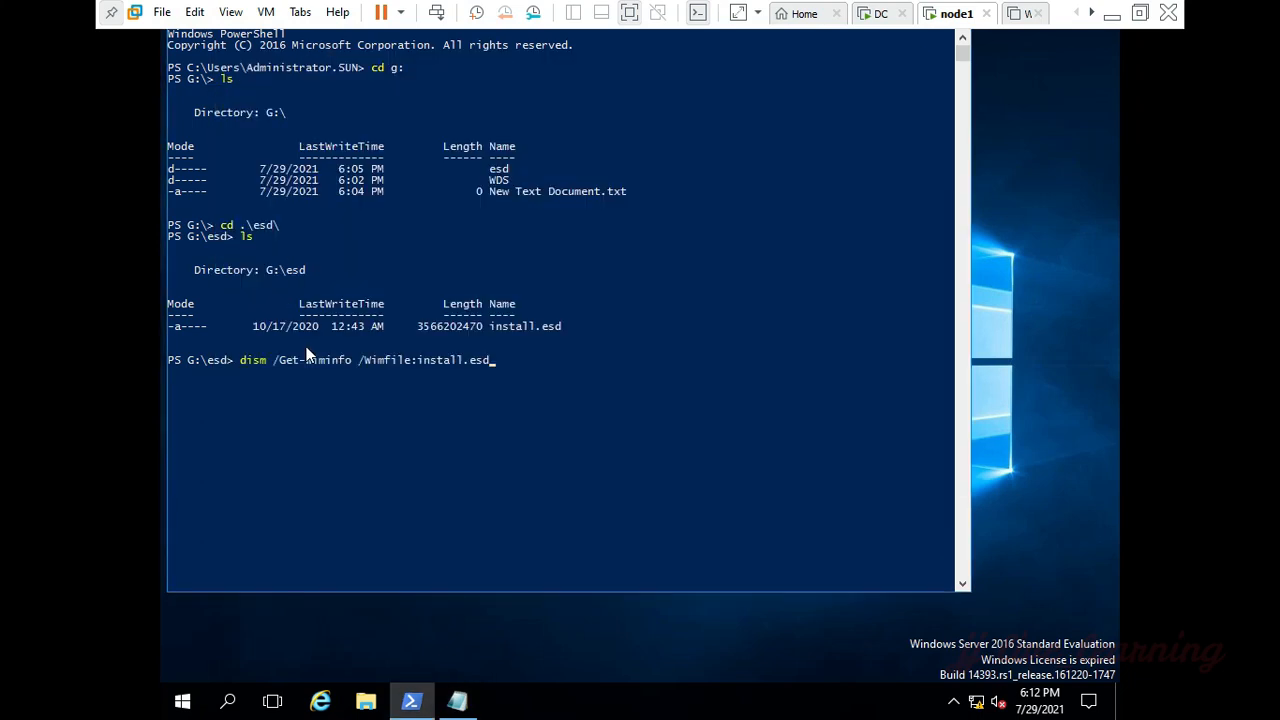
pyautogui.press('Return')
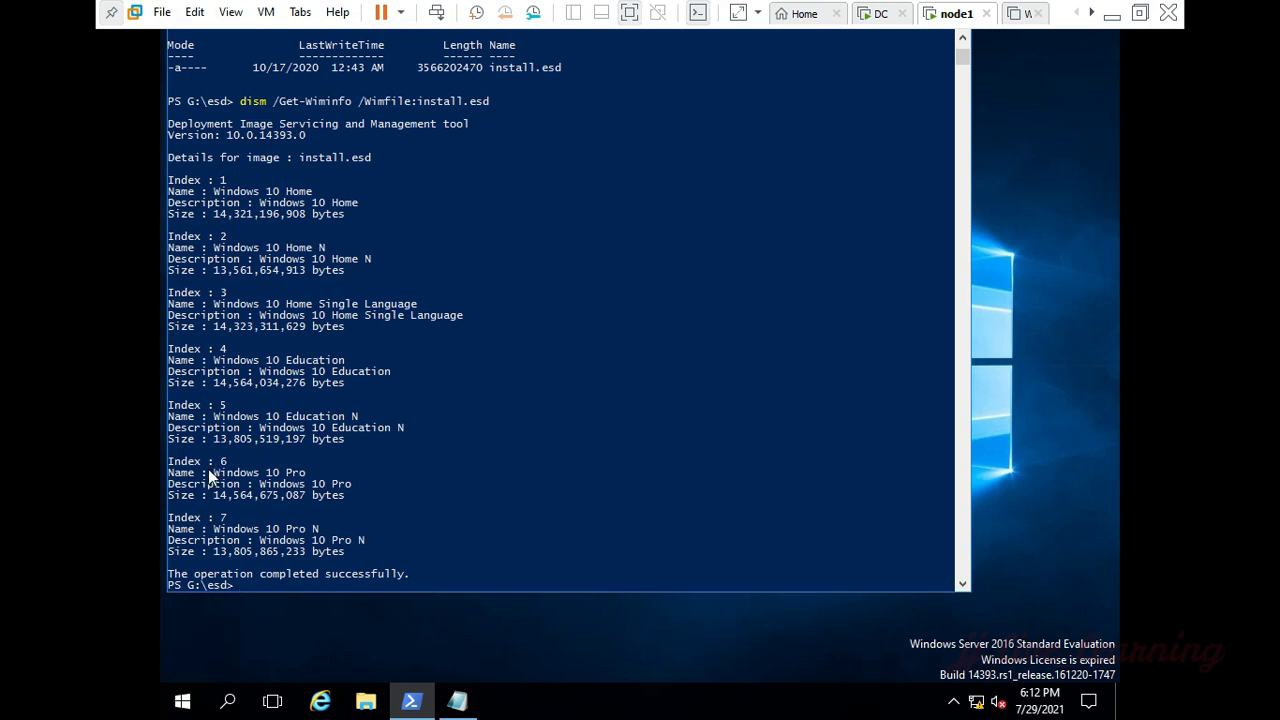
# Step: Copy the full dism /export-image command from the wds note to the PowerShell prompt
pyautogui.click(457, 701)
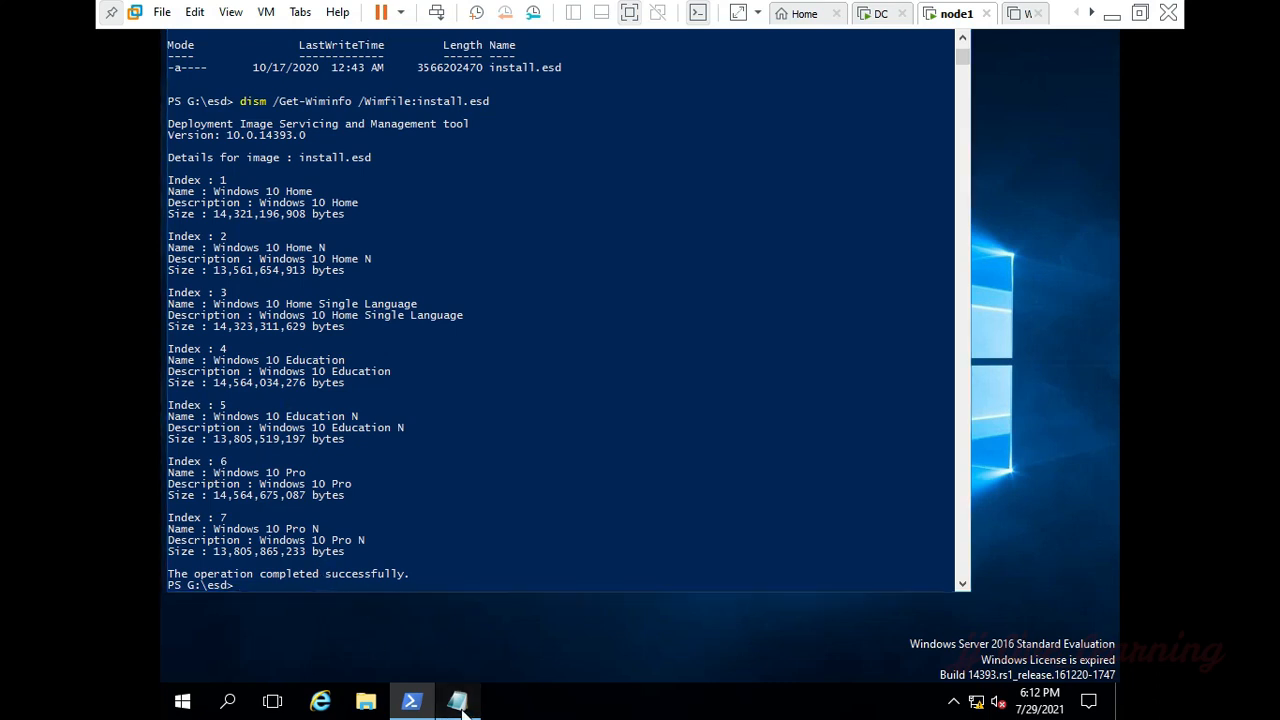
pyautogui.click(223, 161)
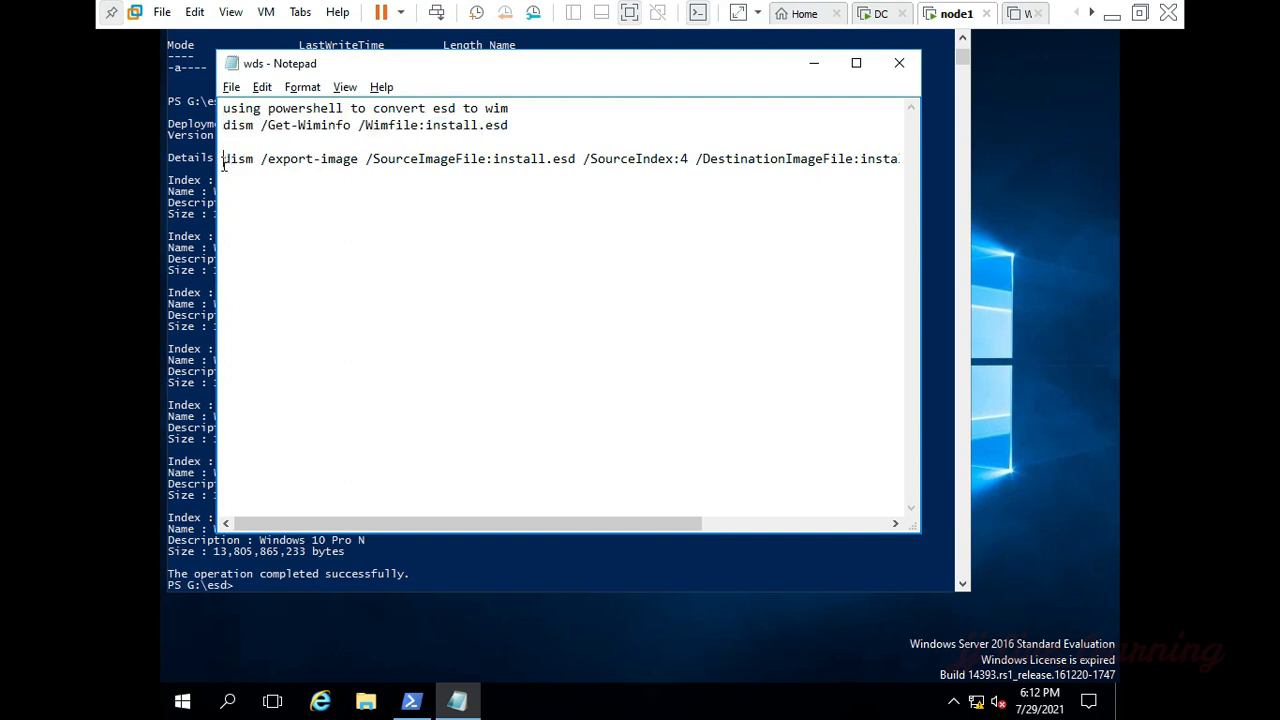
pyautogui.hotkey('shift', 'End')
pyautogui.hotkey('ctrl', 'c')
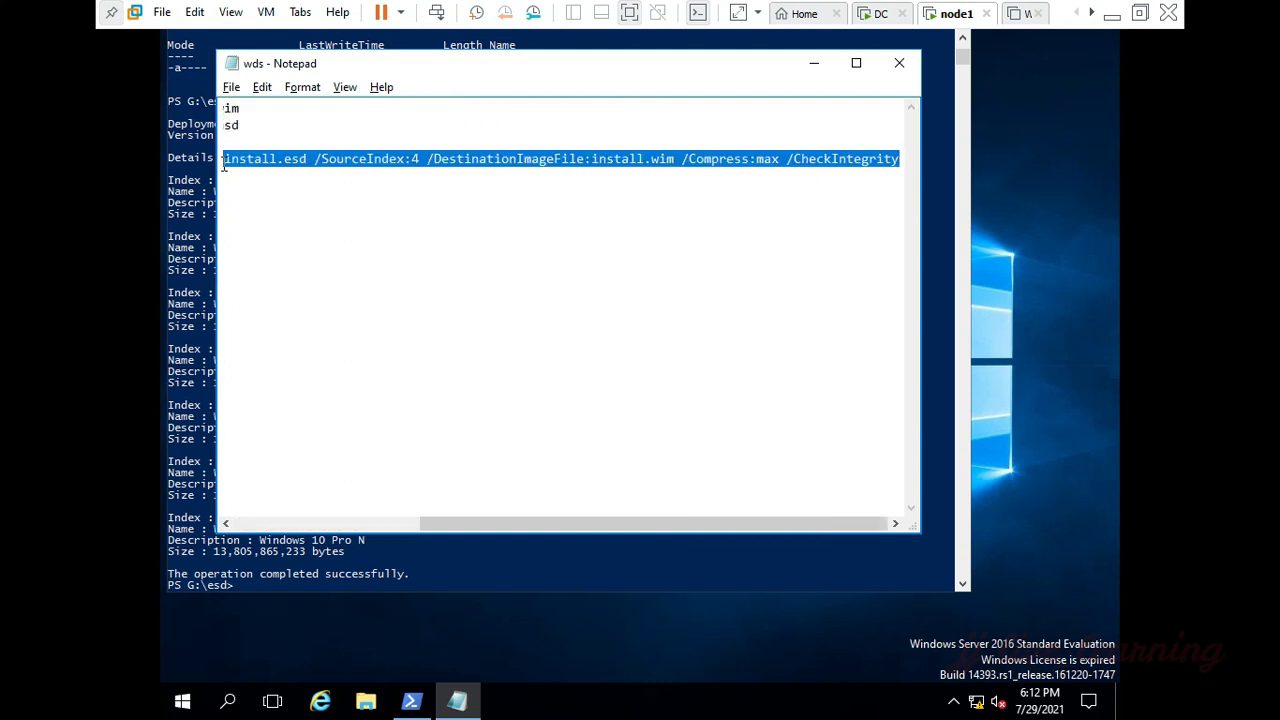
pyautogui.hotkey('alt', 'Tab')
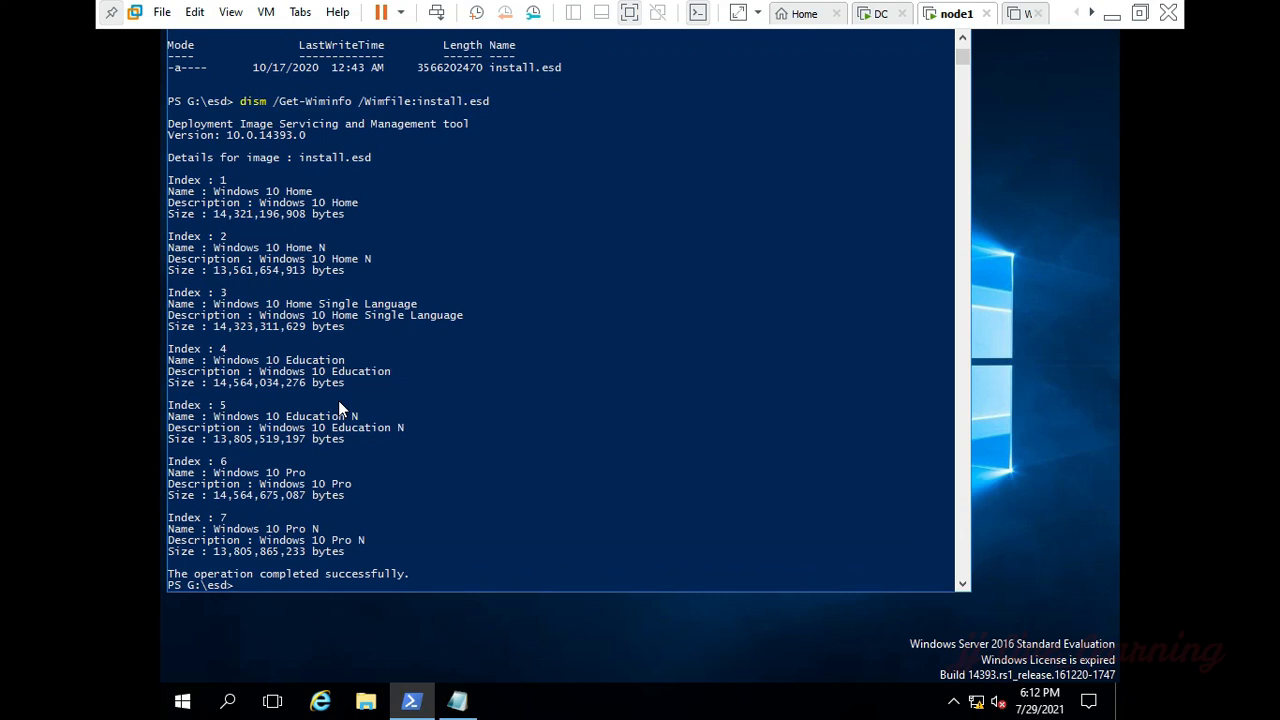
pyautogui.hotkey('ctrl', 'v')
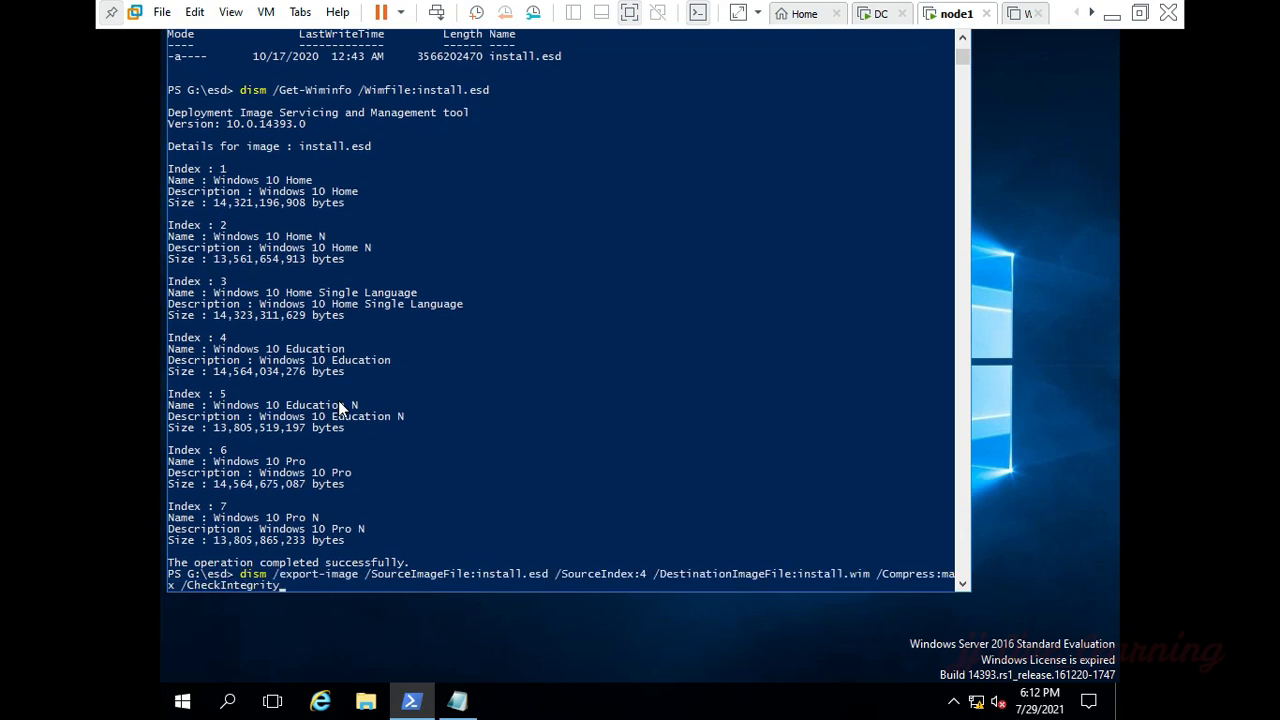
# Step: Set the command's /SourceIndex to 6 and run it to export install.esd to install.wim with maximum compression and an integrity check
pyautogui.press('Left')
pyautogui.press('Left')
pyautogui.press('Left')
pyautogui.press('Left')
pyautogui.press('Left')
pyautogui.press('Left')
pyautogui.press('Left')
pyautogui.press('Left')
pyautogui.press('Left')
pyautogui.press('Left')
pyautogui.press('Left')
pyautogui.press('Left')
pyautogui.press('Left')
pyautogui.press('Left')
pyautogui.press('Left')
pyautogui.press('Left')
pyautogui.press('Left')
pyautogui.press('Left')
pyautogui.press('Left')
pyautogui.press('Left')
pyautogui.press('BackSpace')
pyautogui.write('6')
pyautogui.press('Return')
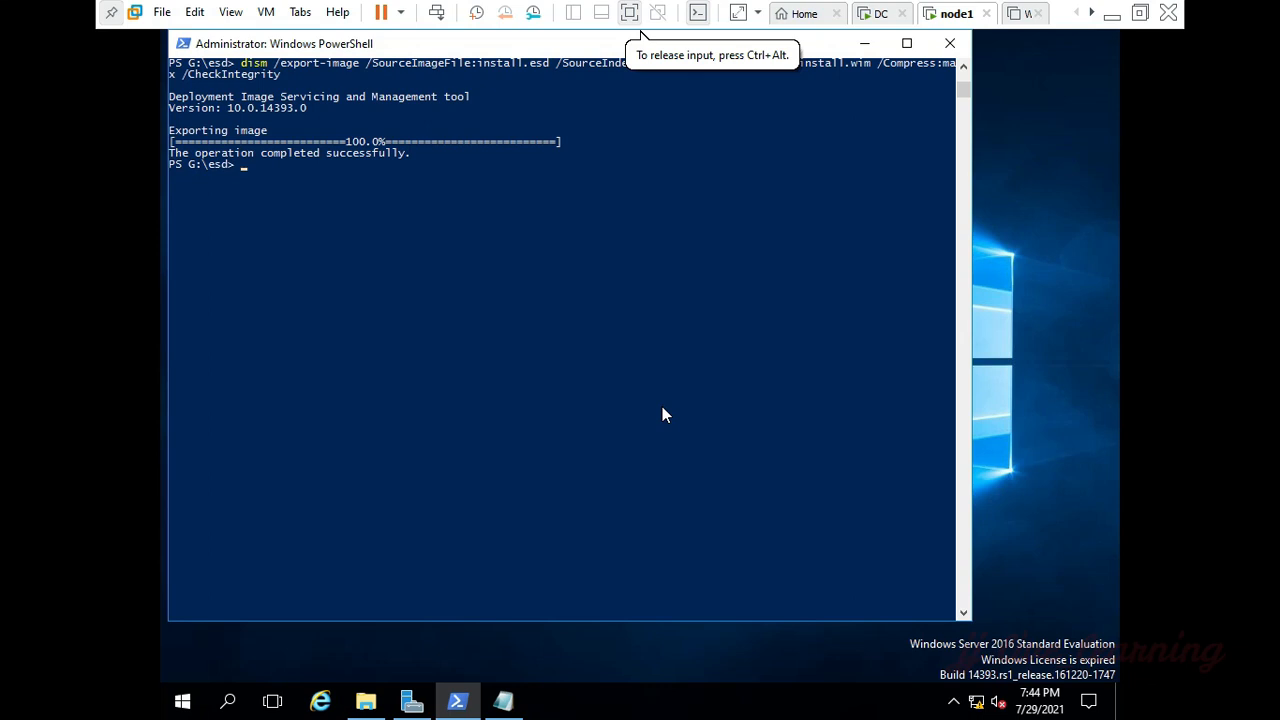
# Step: Close PowerShell and the wds note, and open the Windows Deployment Services console
pyautogui.click(950, 44)
pyautogui.click(899, 63)
pyautogui.press('super+r')
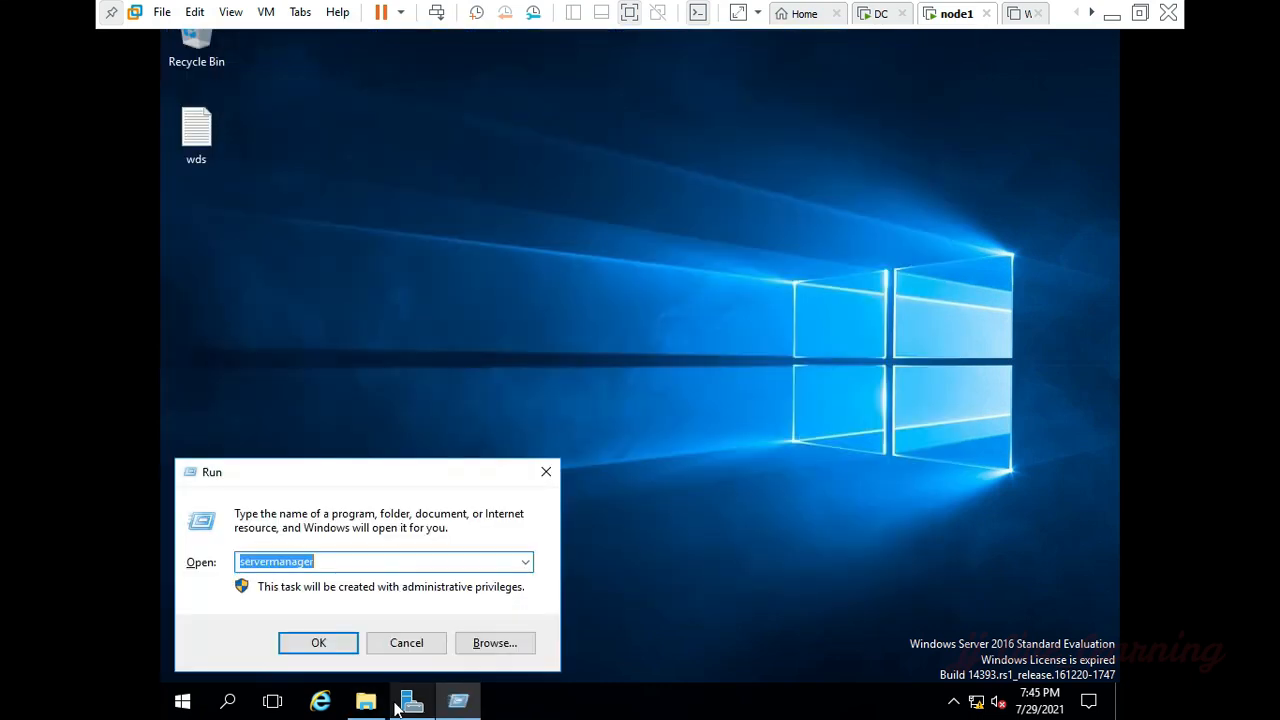
pyautogui.write('wds')
pyautogui.press('Down')
pyautogui.press('Return')
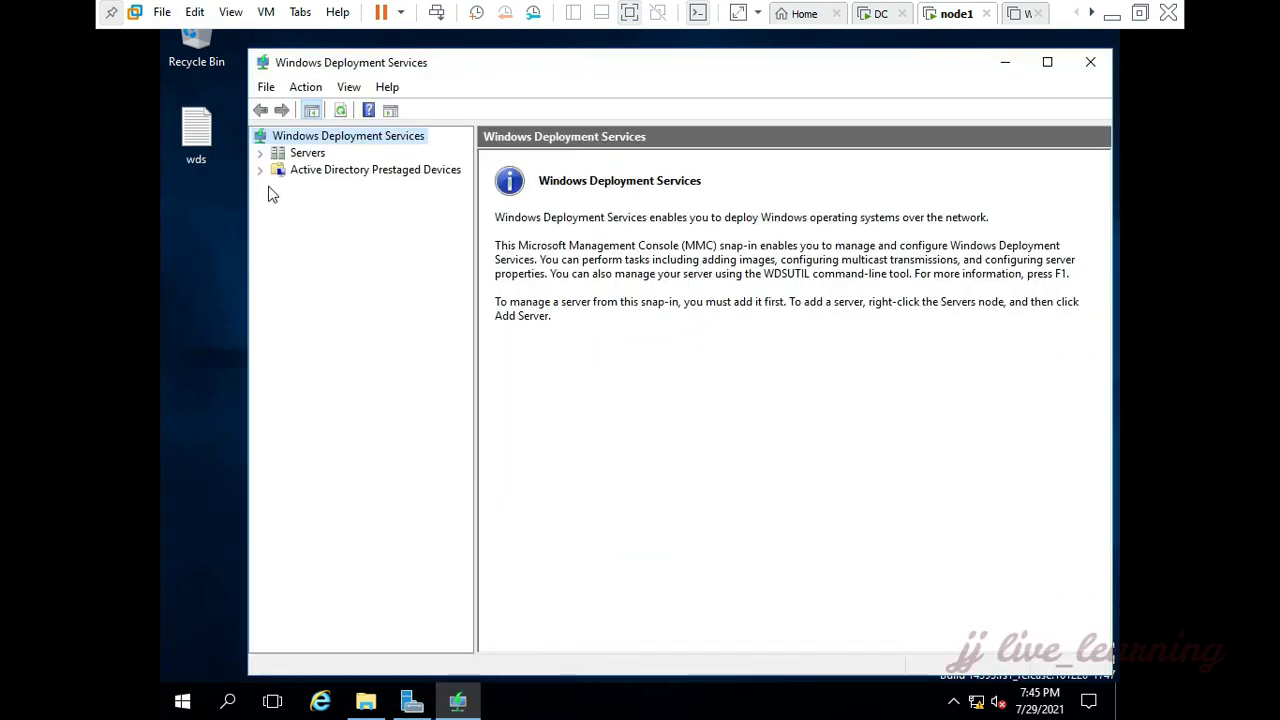
# Step: Start configuring the node1.sun.com server for Windows Deployment Services as Integrated with Active Directory
pyautogui.click(259, 153)
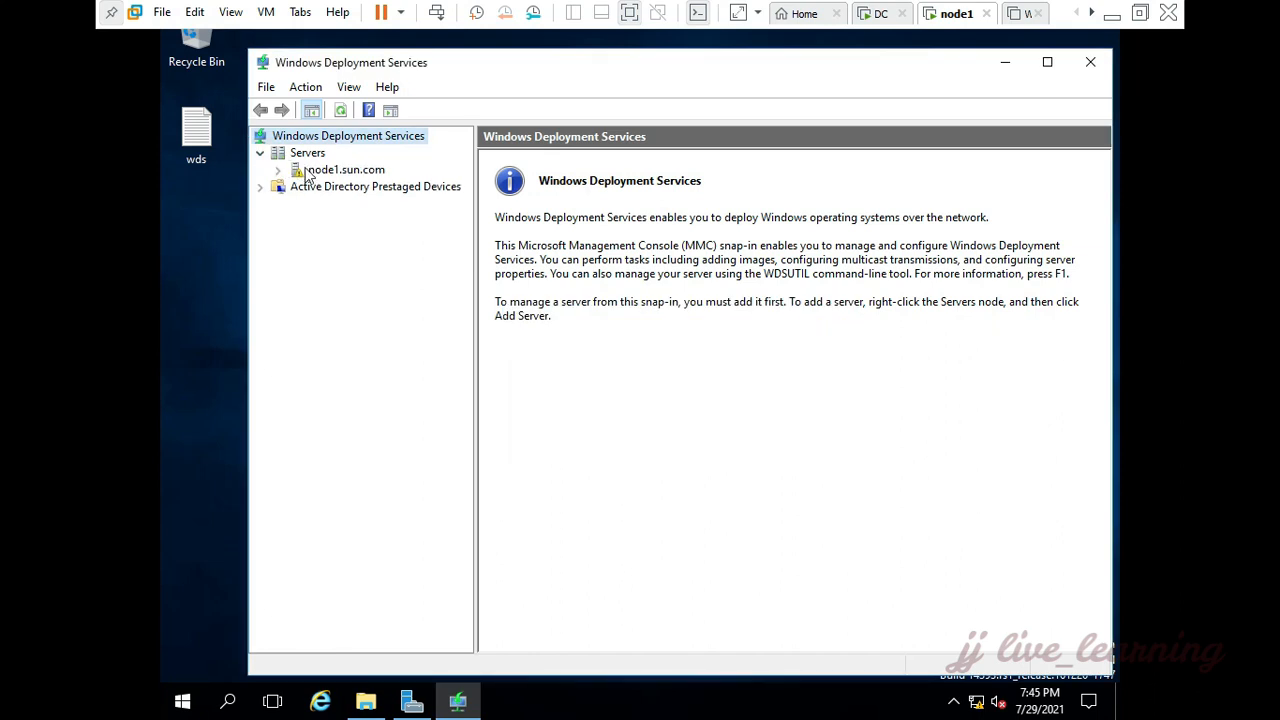
pyautogui.click(340, 170)
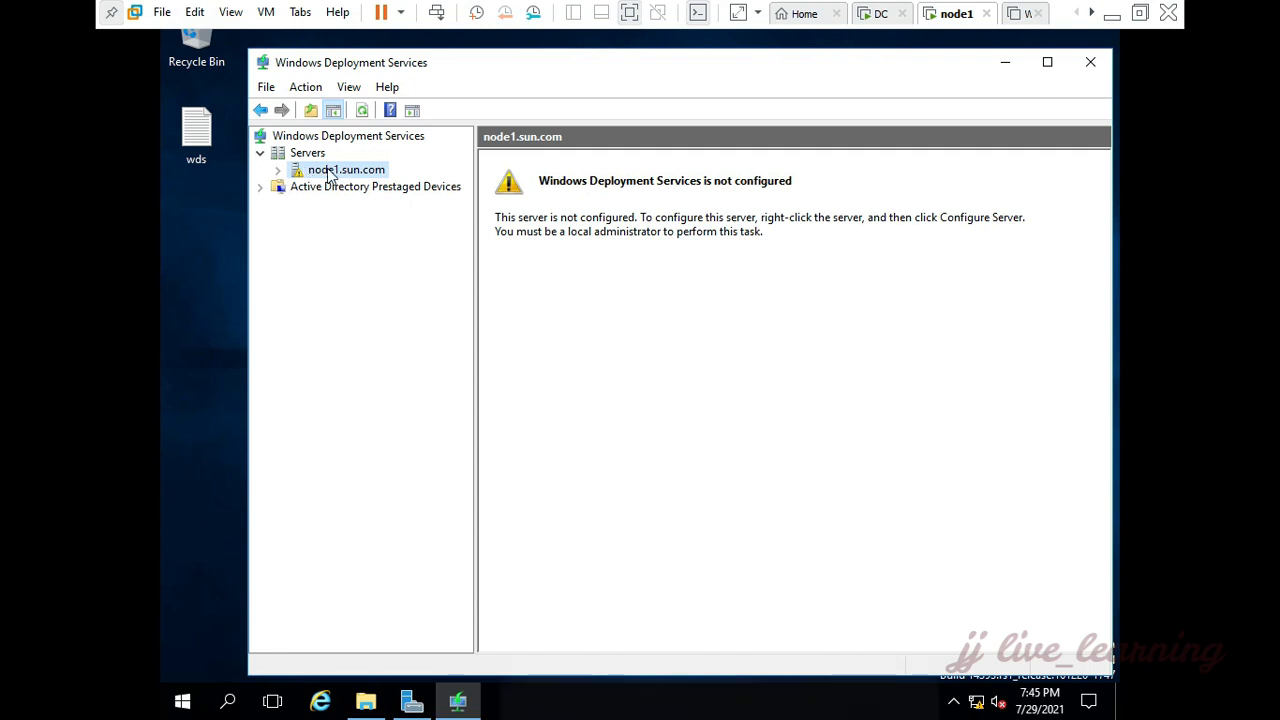
pyautogui.rightClick(329, 172)
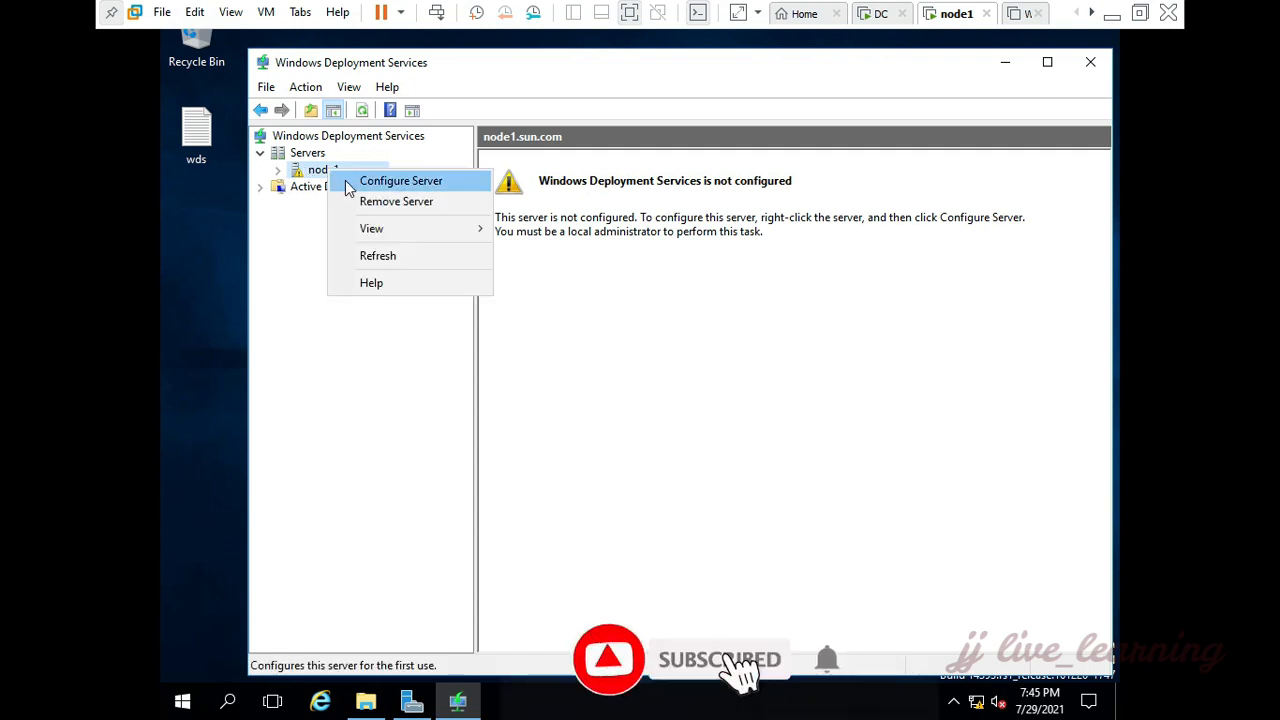
pyautogui.click(350, 184)
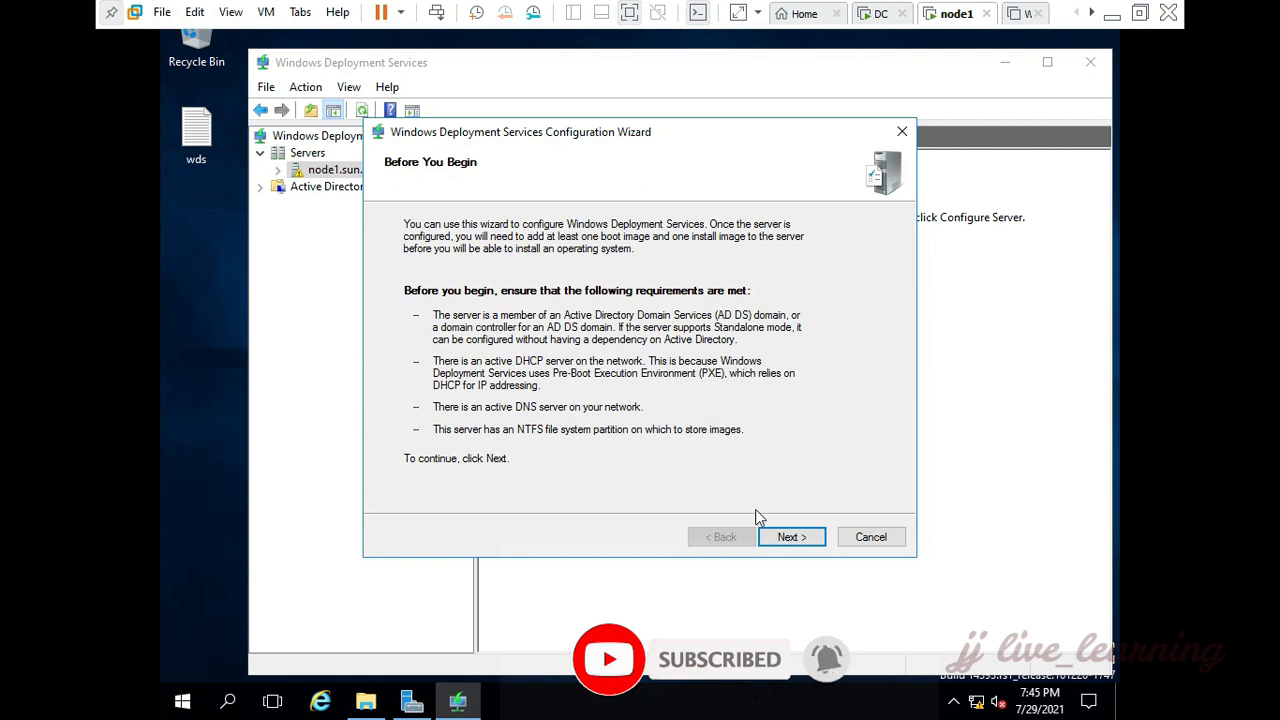
pyautogui.click(787, 538)
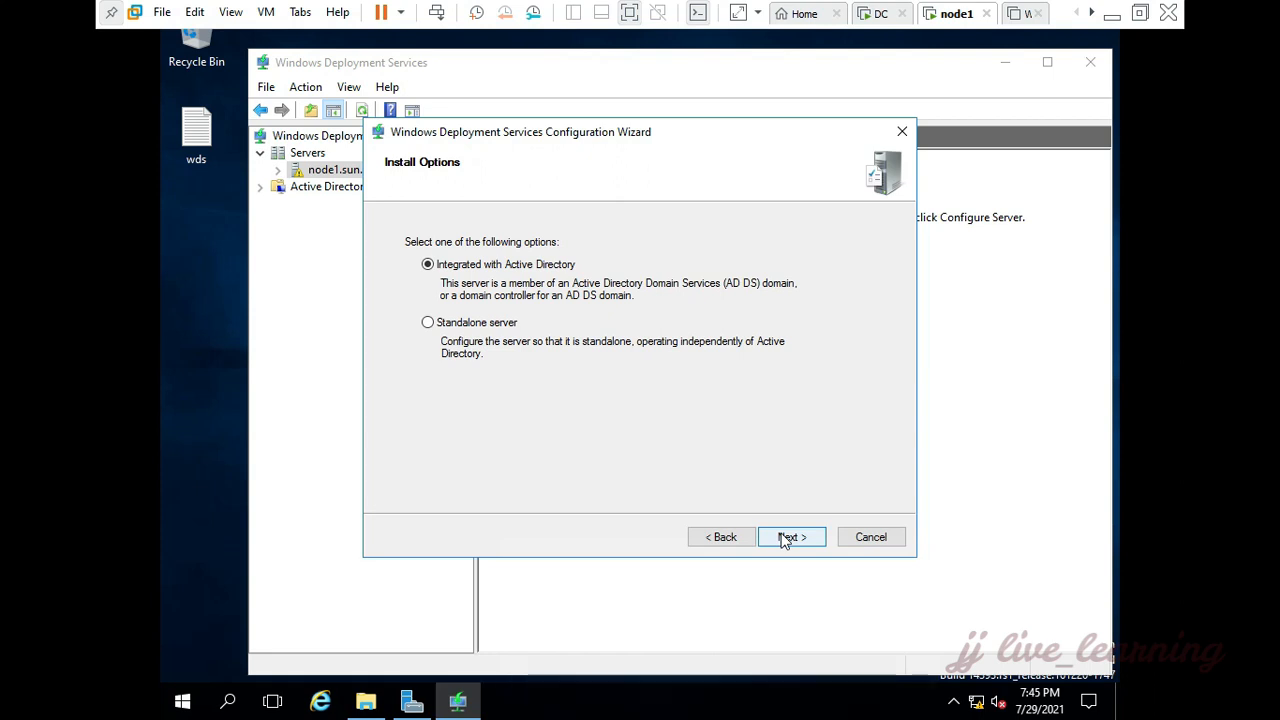
pyautogui.click(787, 538)
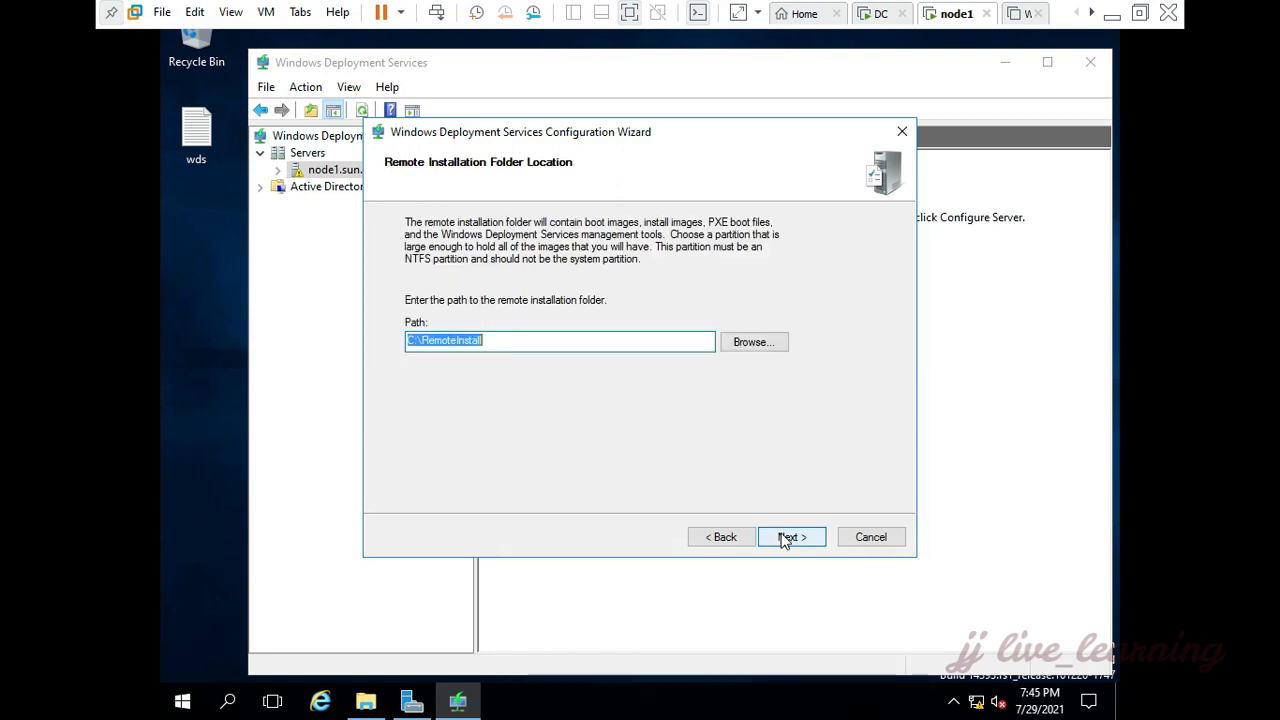
# Step: Set the remote installation folder to the WDS folder on New Volume (G:)
pyautogui.click(748, 341)
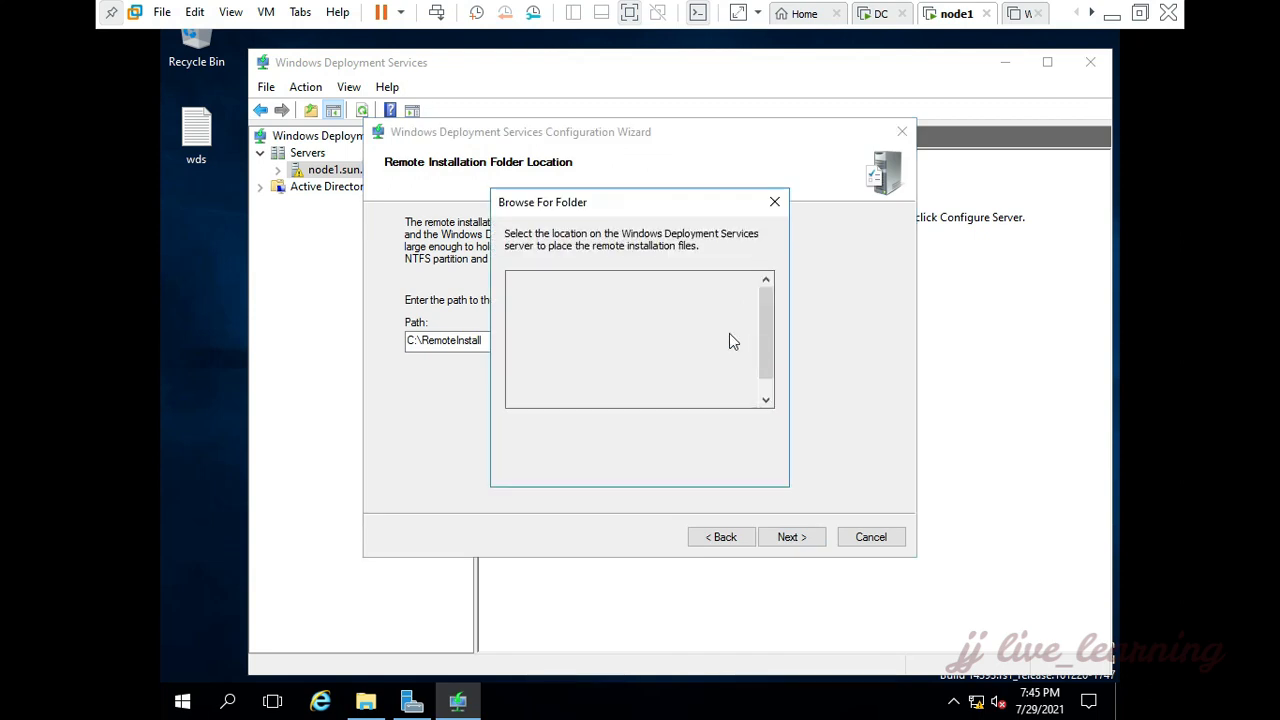
pyautogui.click(572, 392)
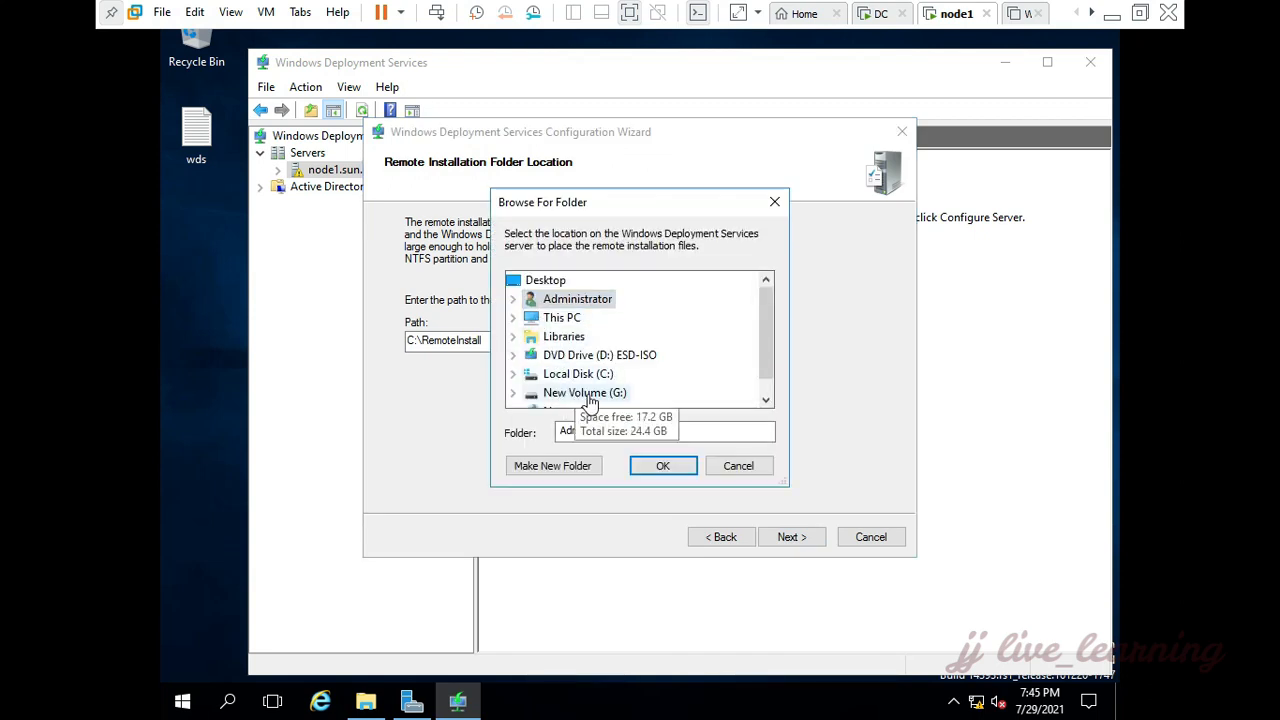
pyautogui.click(573, 393)
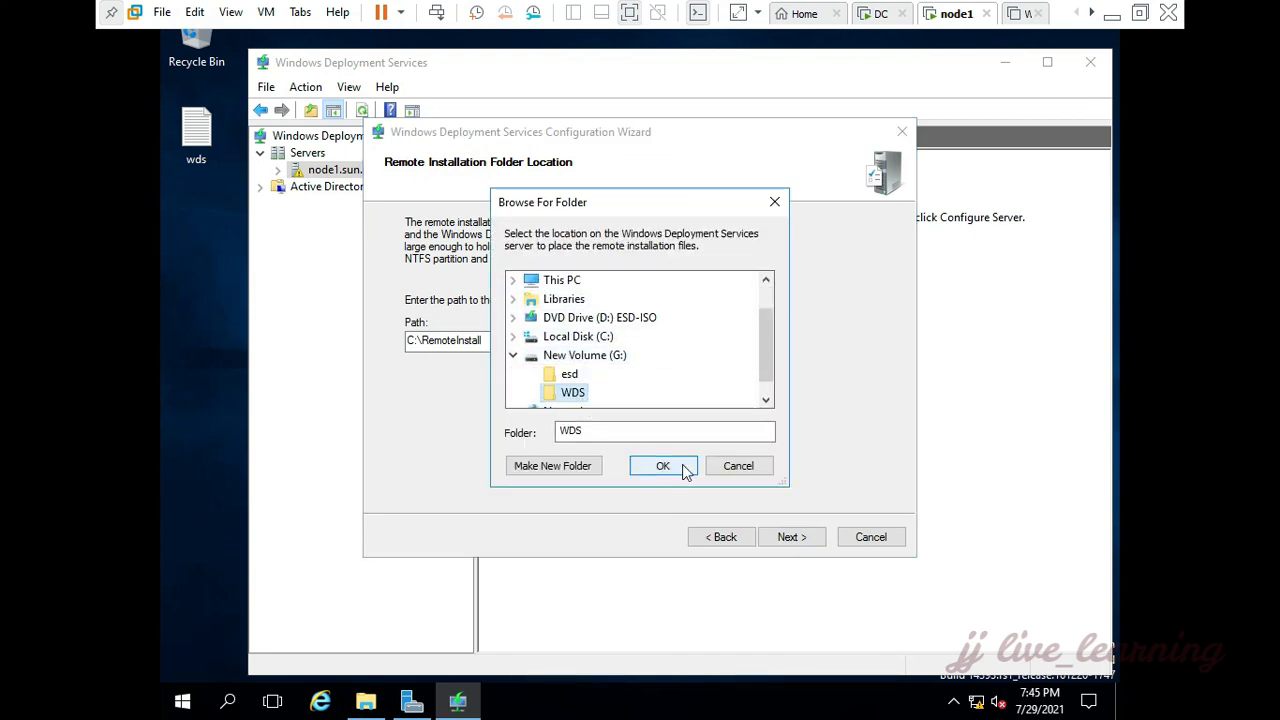
pyautogui.click(685, 466)
pyautogui.click(790, 537)
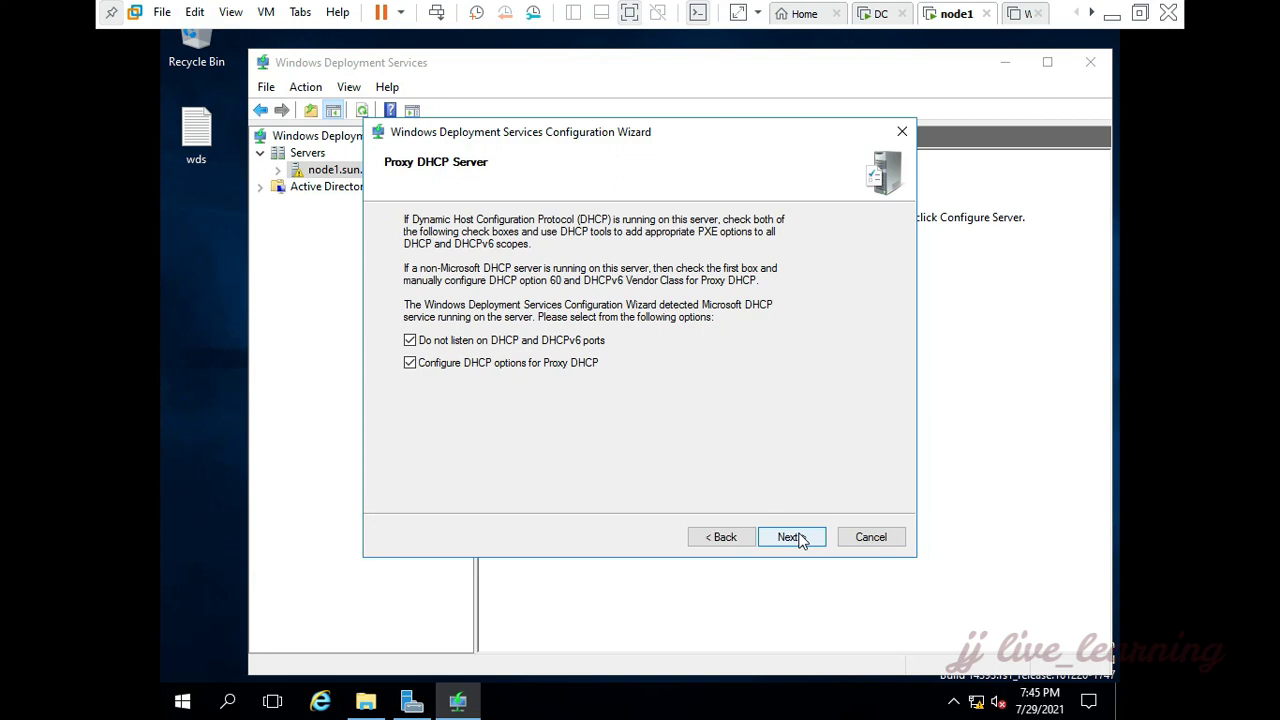
# Step: Accept both Proxy DHCP options, set the PXE server to respond to all client computers (known and unknown), and complete the server configuration
pyautogui.click(792, 537)
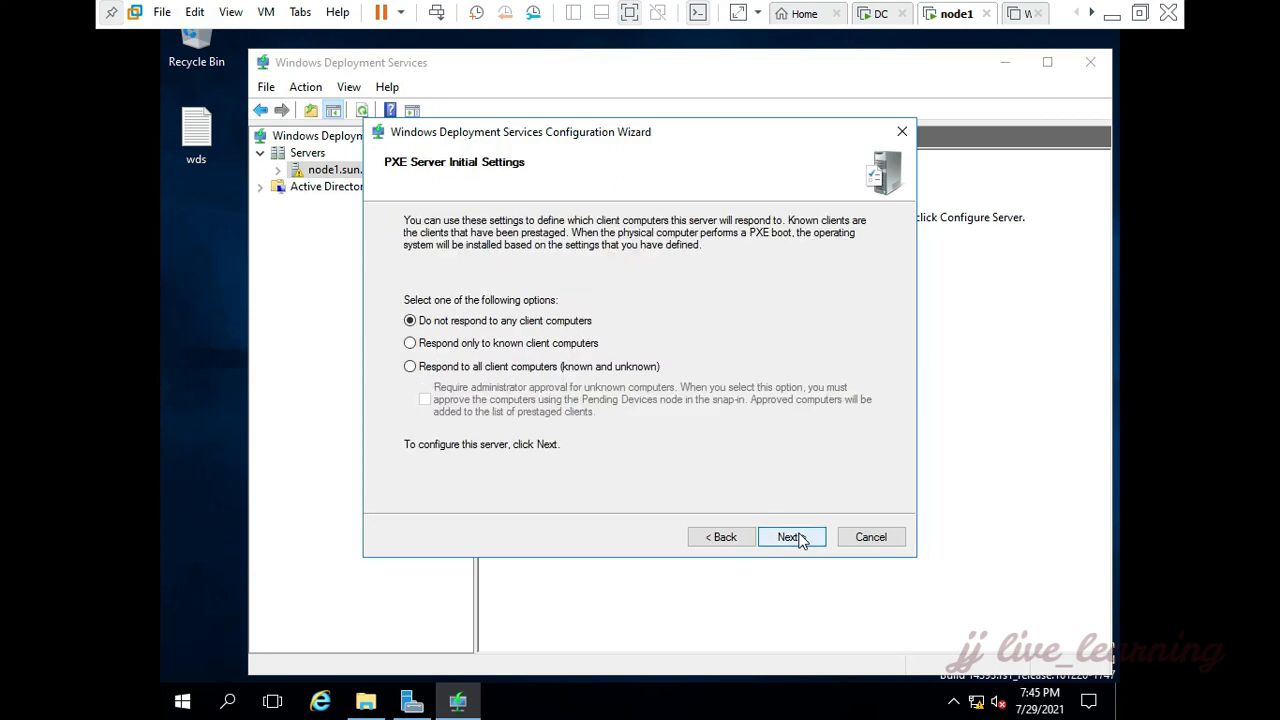
pyautogui.click(556, 370)
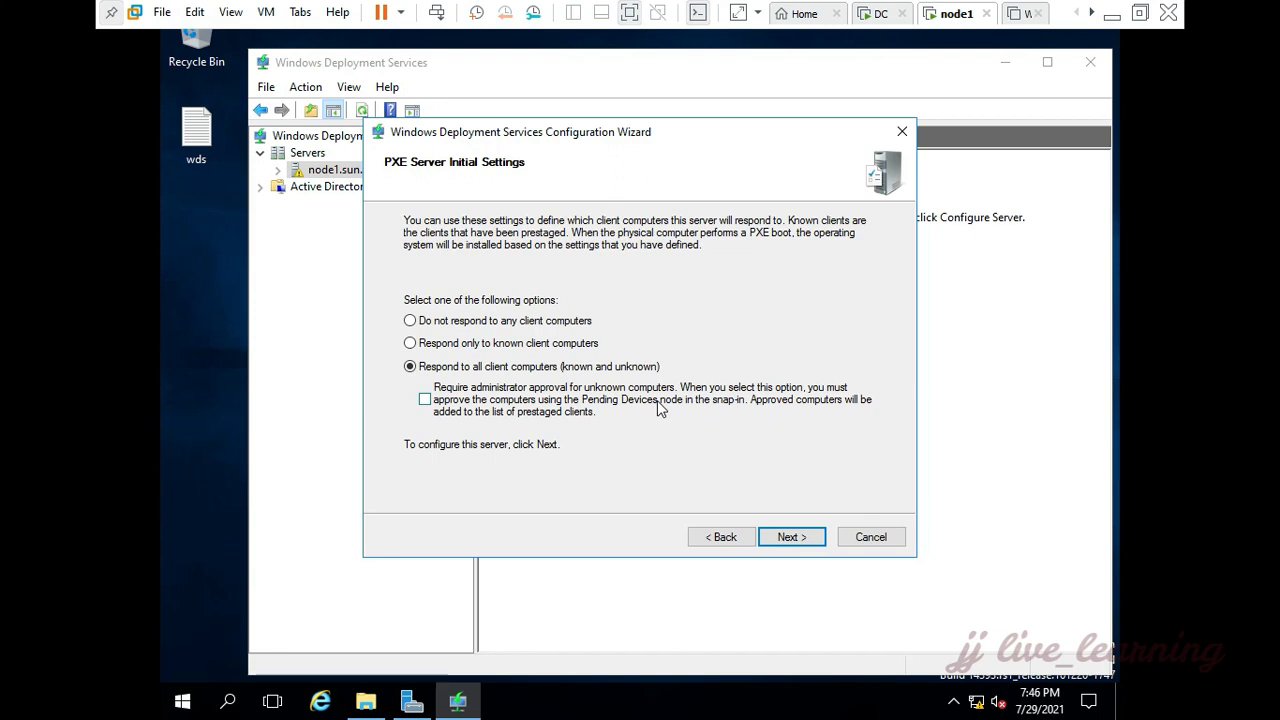
pyautogui.click(790, 537)
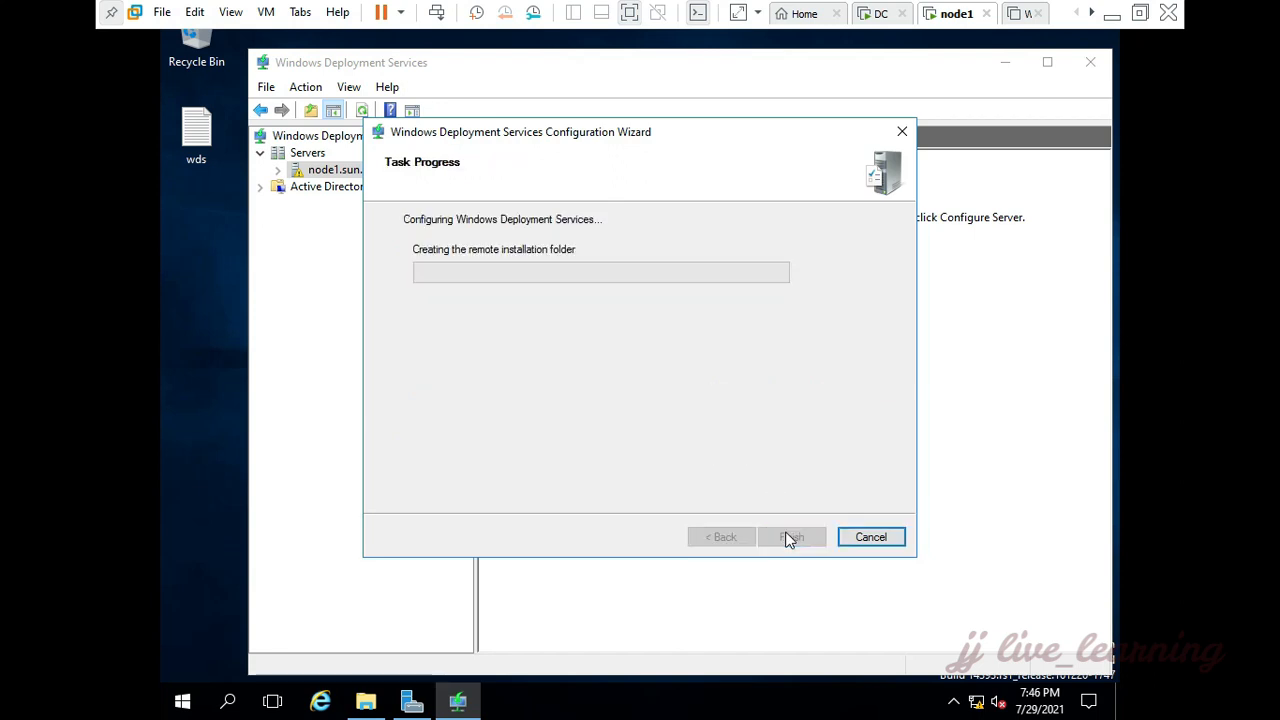
pyautogui.click(792, 537)
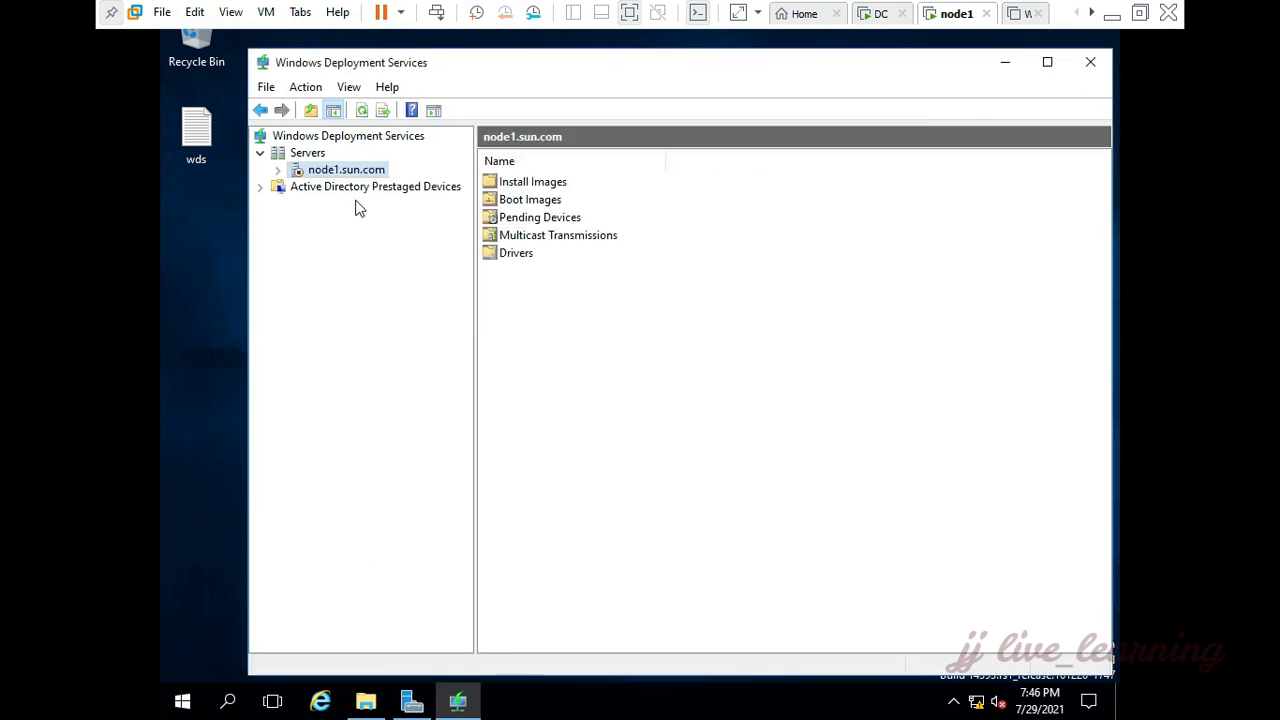
# Step: Start Windows Deployment Services on node1.sun.com and dismiss the confirmation message
pyautogui.rightClick(340, 174)
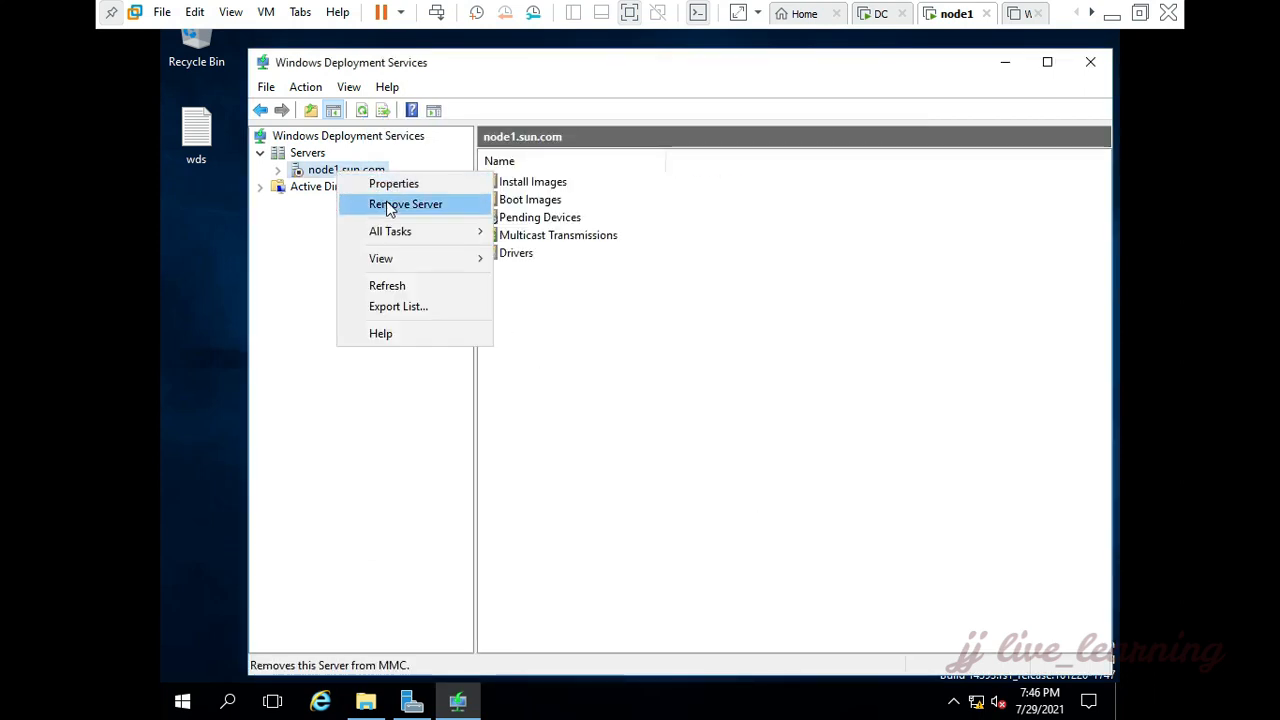
pyautogui.moveTo(403, 231)
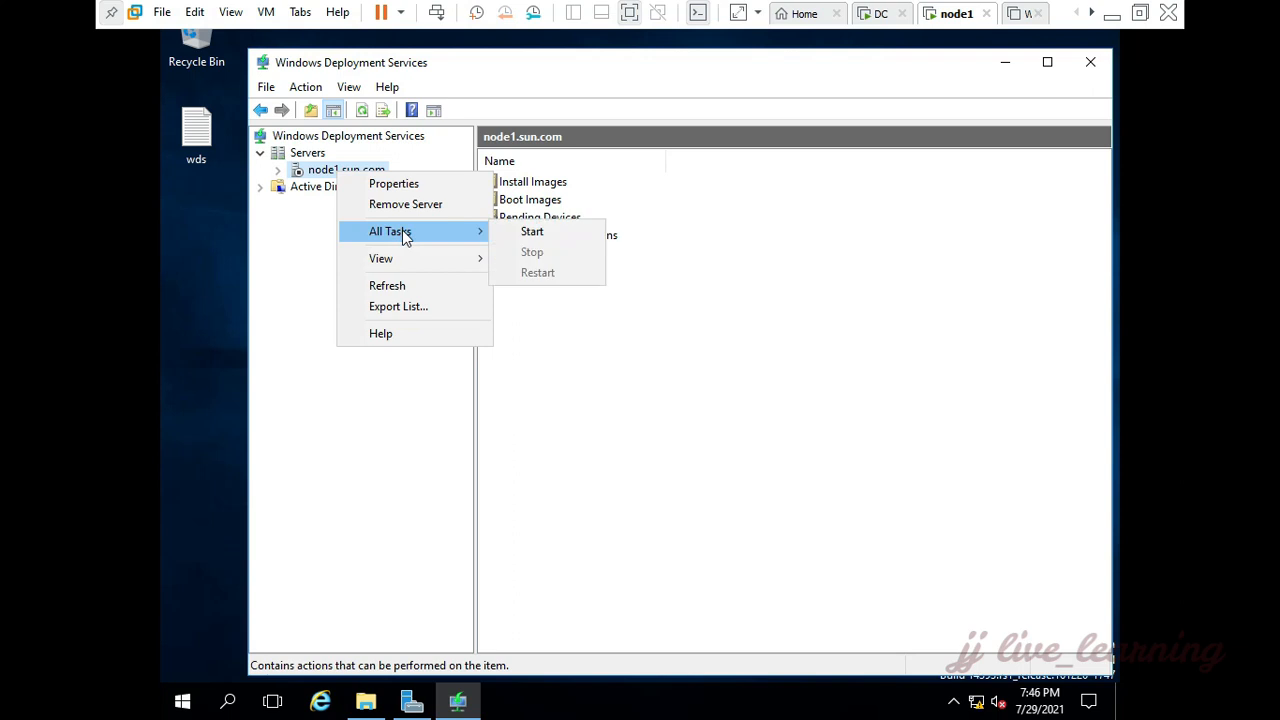
pyautogui.click(547, 234)
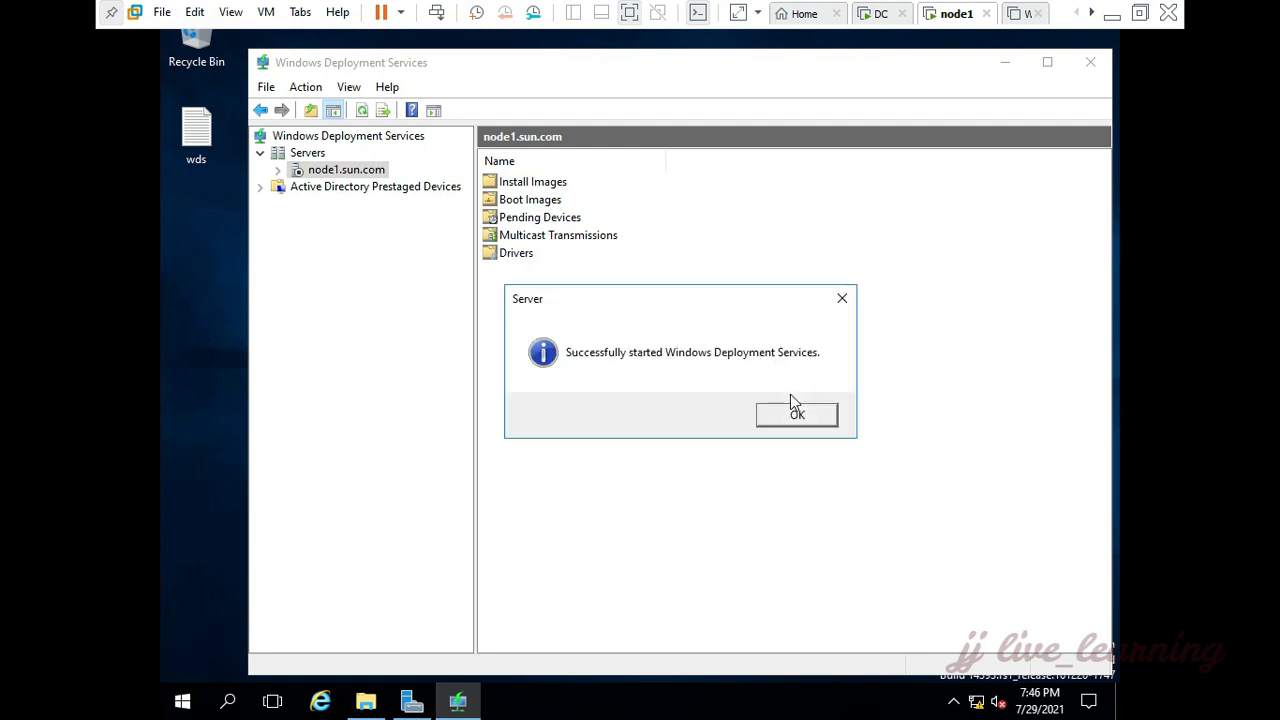
pyautogui.click(797, 416)
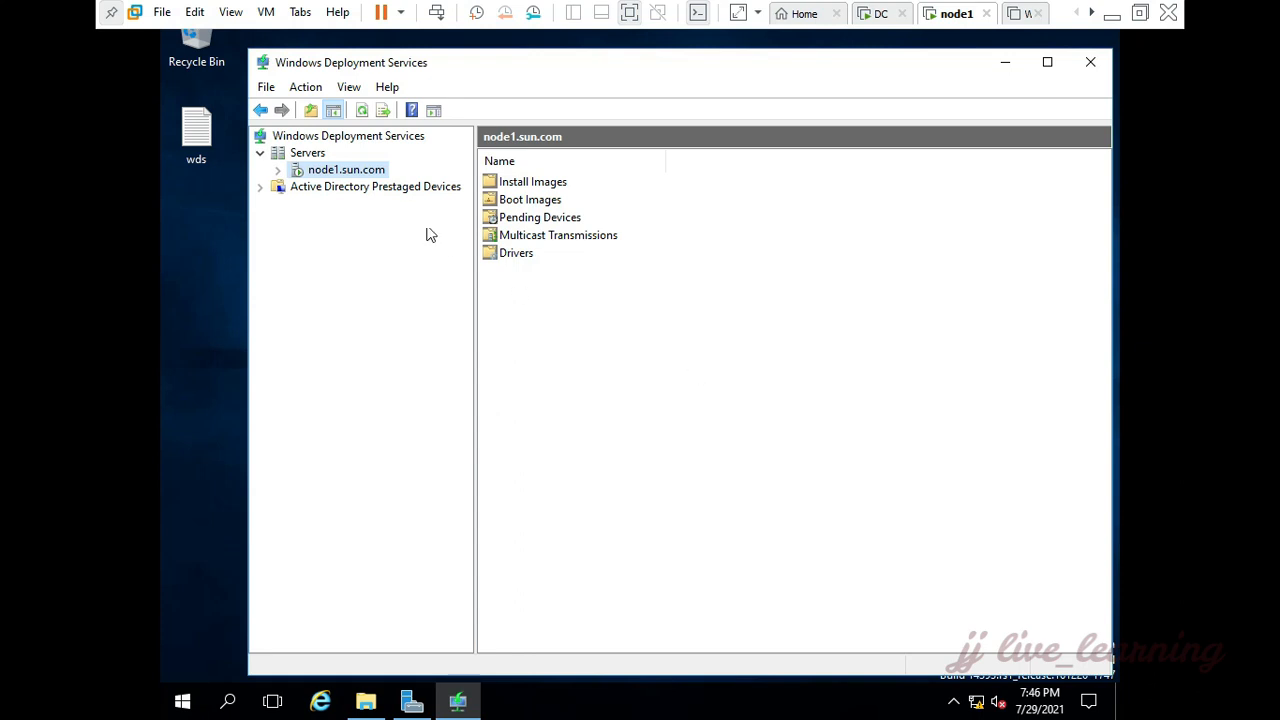
# Step: Begin adding a boot image to node1.sun.com, using boot.wim from the sources folder on DVD drive D: as the image file
pyautogui.click(277, 170)
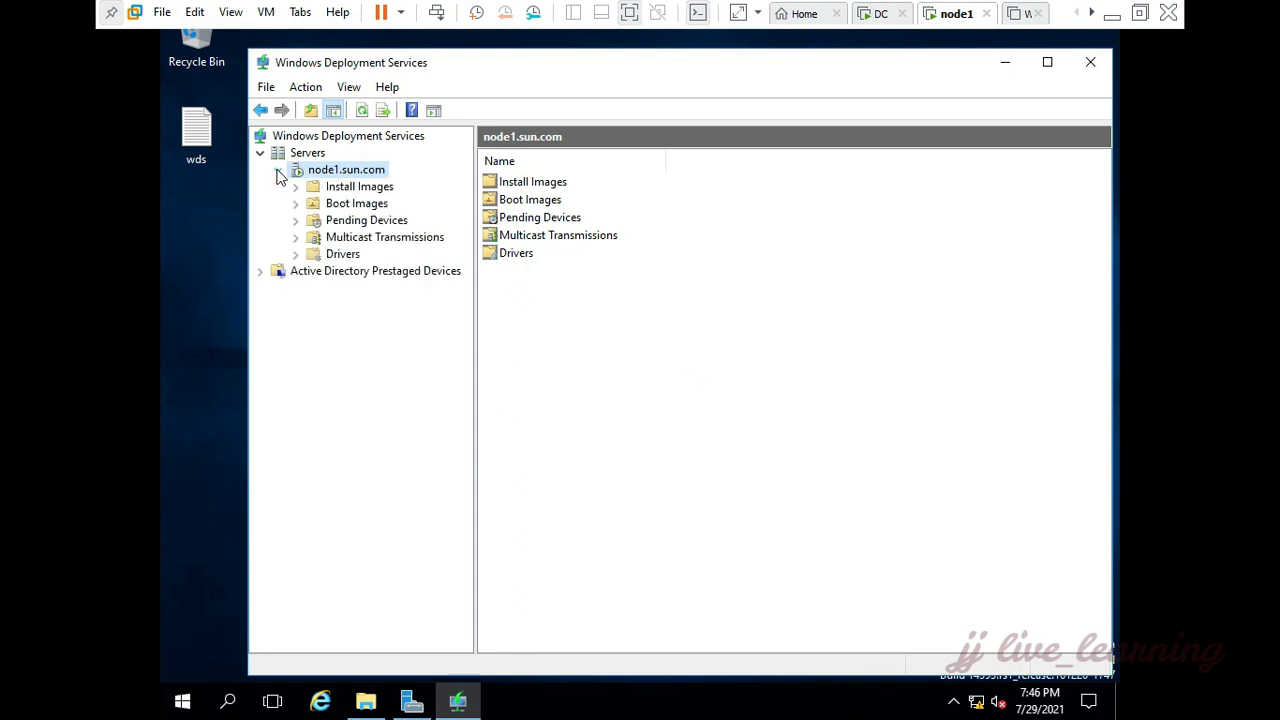
pyautogui.click(340, 204)
pyautogui.rightClick(334, 206)
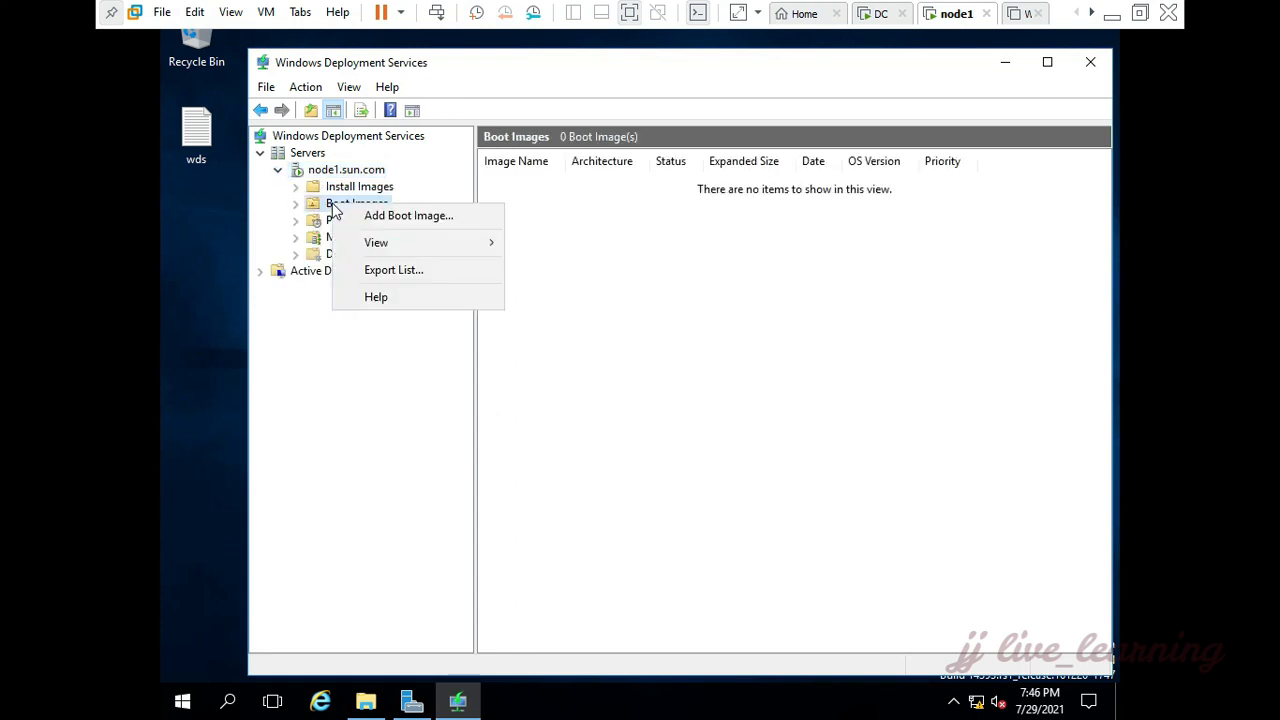
pyautogui.click(400, 215)
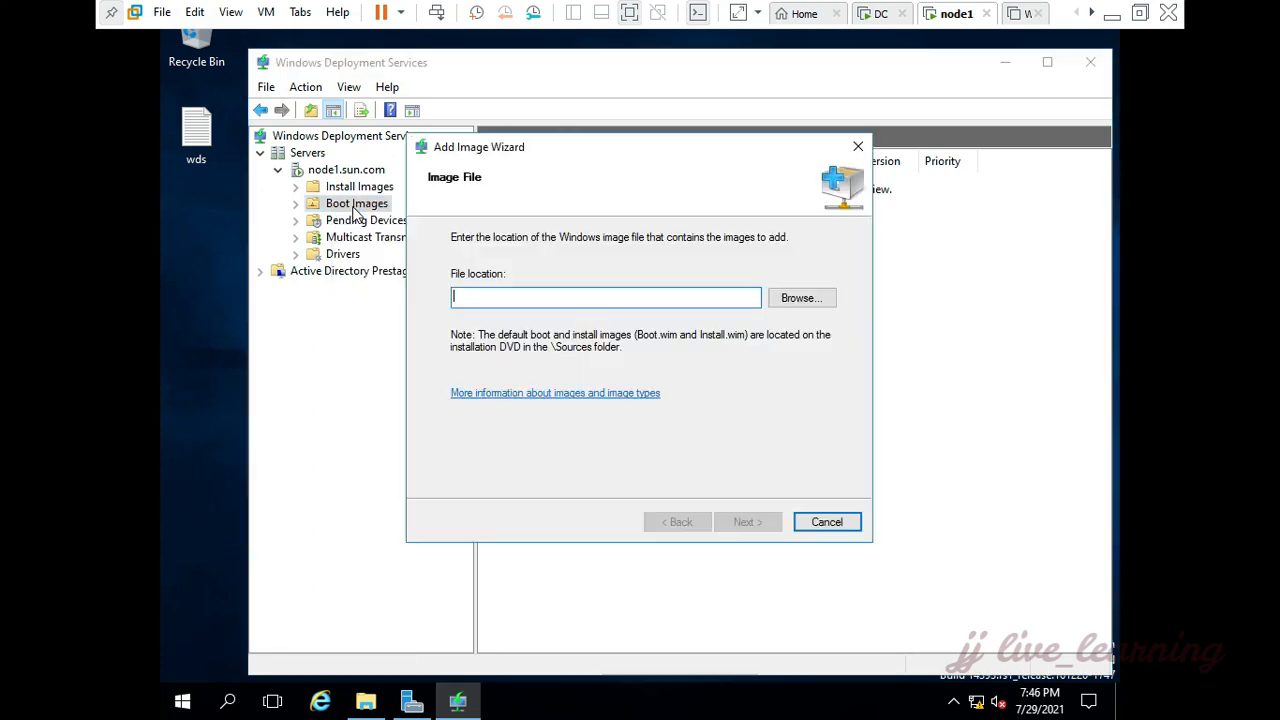
pyautogui.click(800, 298)
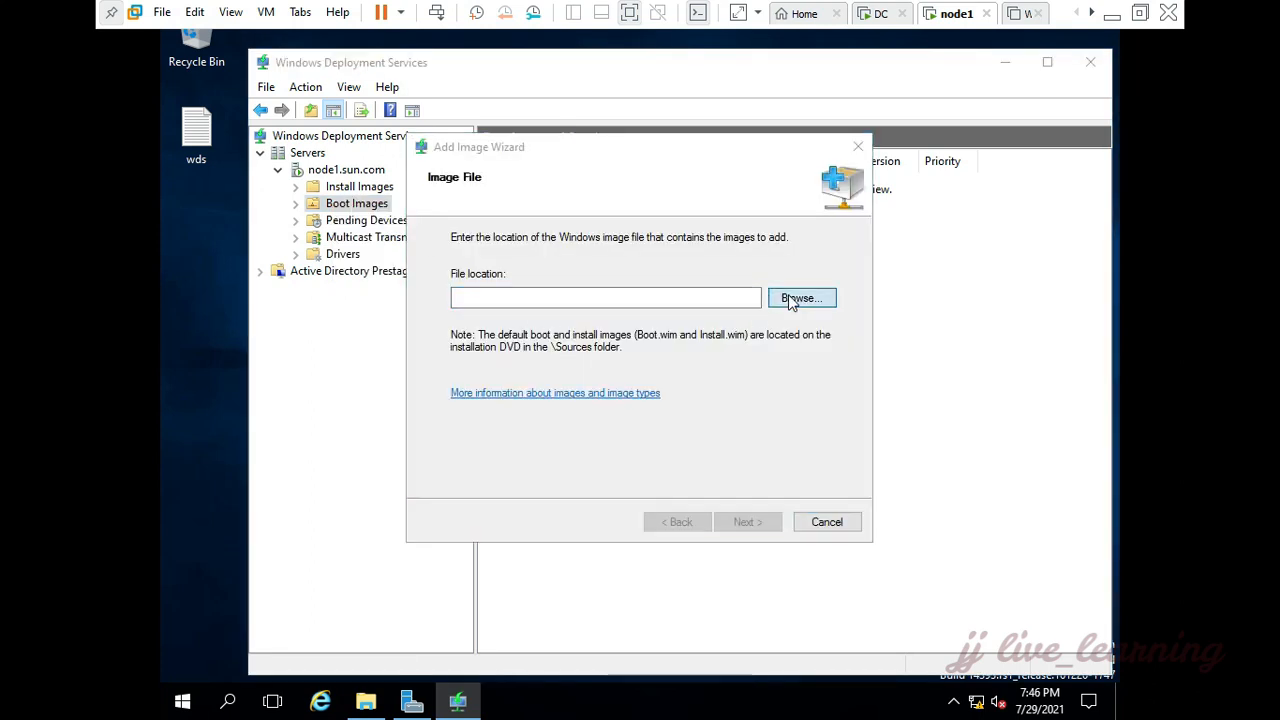
pyautogui.click(410, 380)
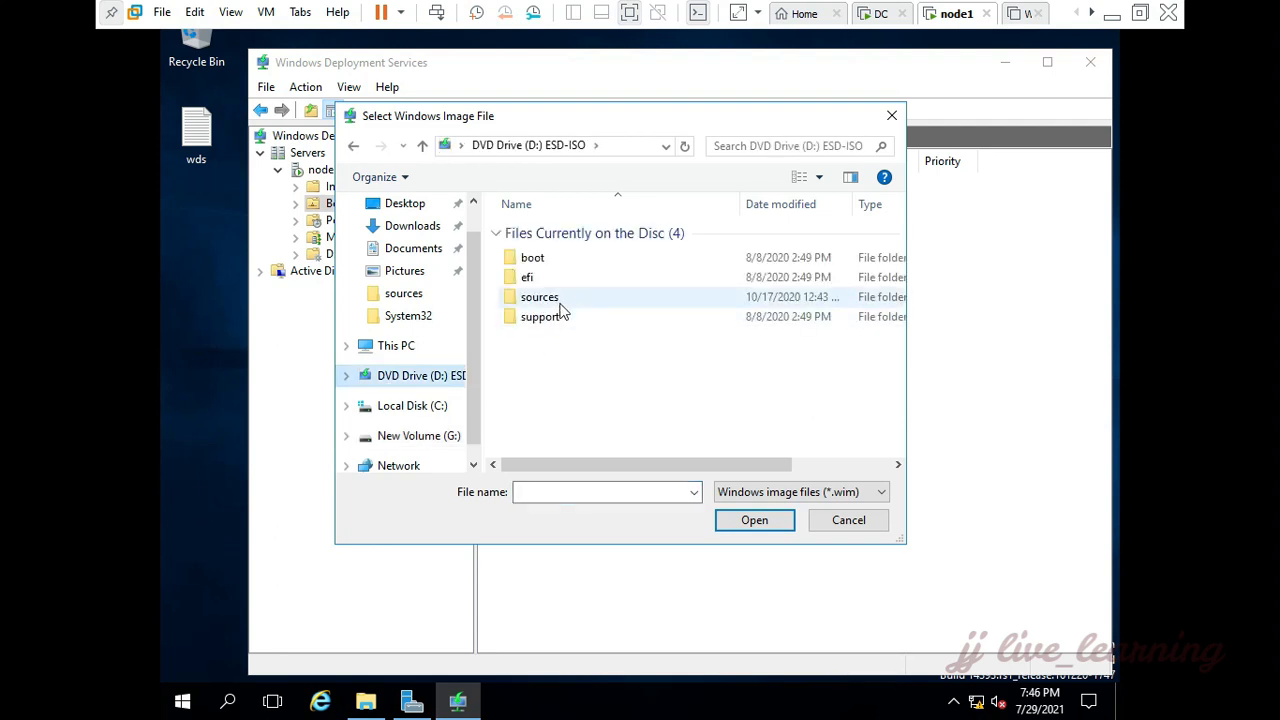
pyautogui.doubleClick(560, 300)
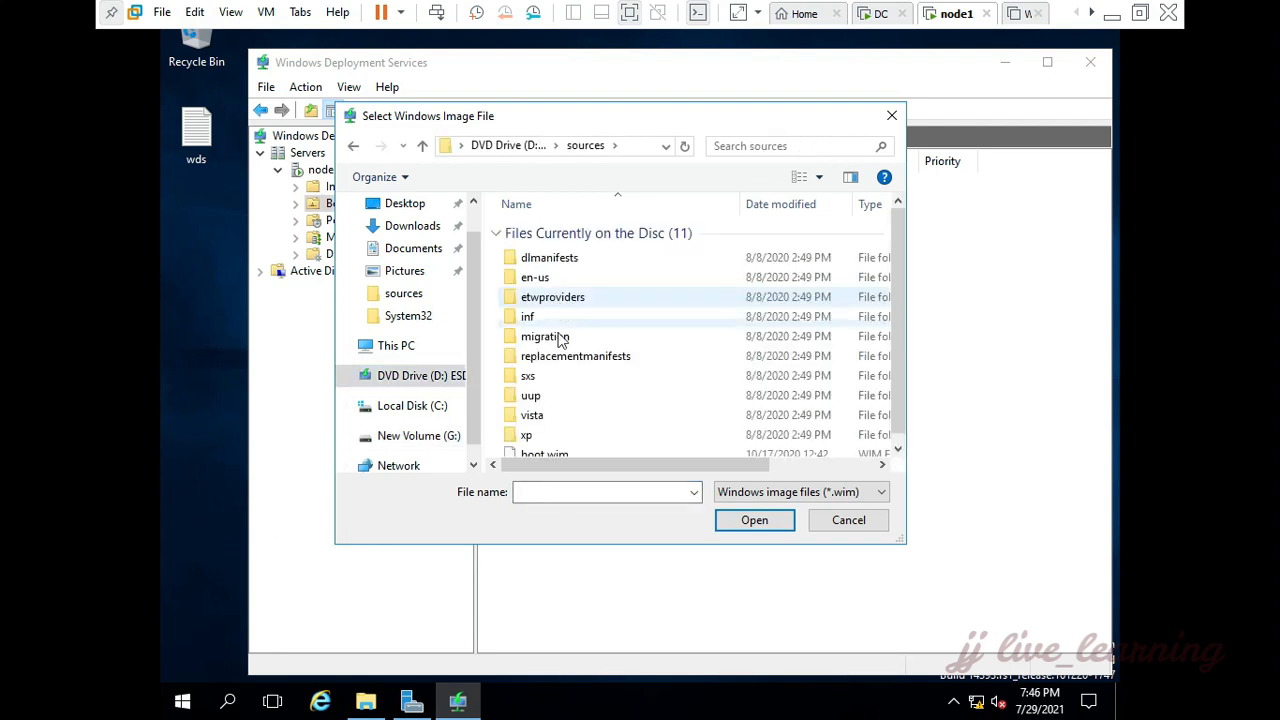
pyautogui.scroll(-1, 557, 371)
pyautogui.click(563, 447)
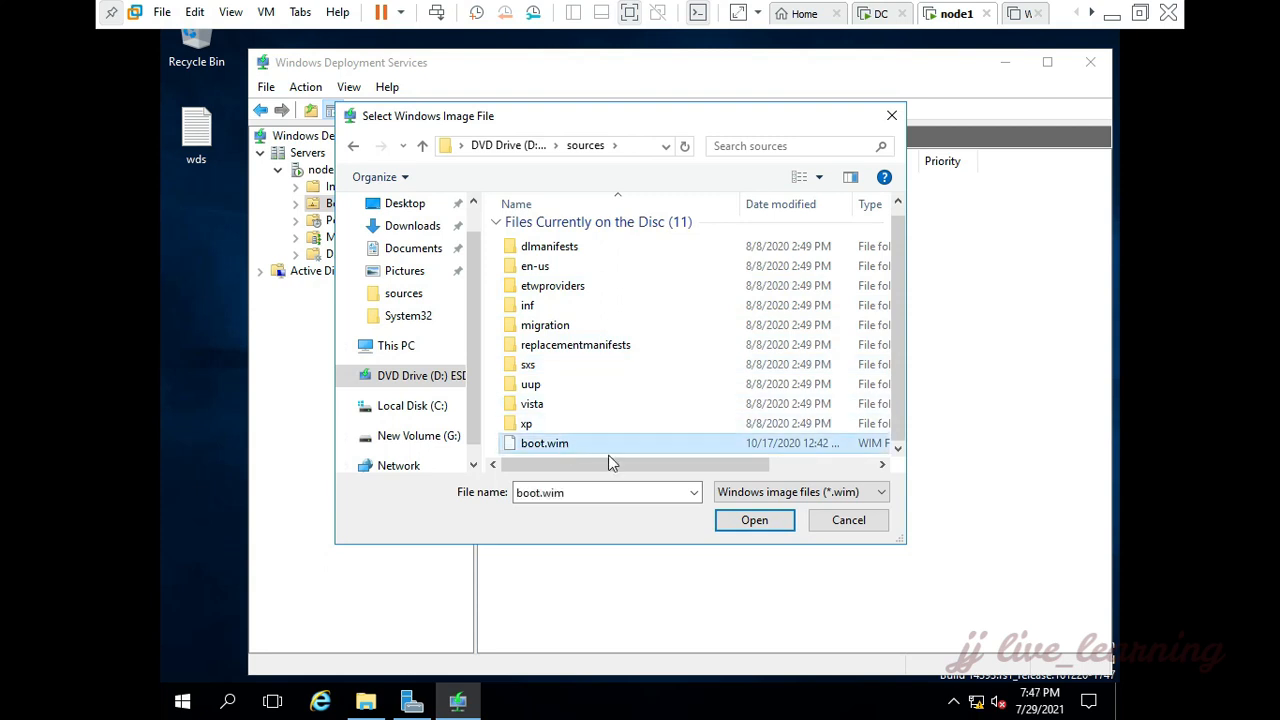
pyautogui.click(745, 521)
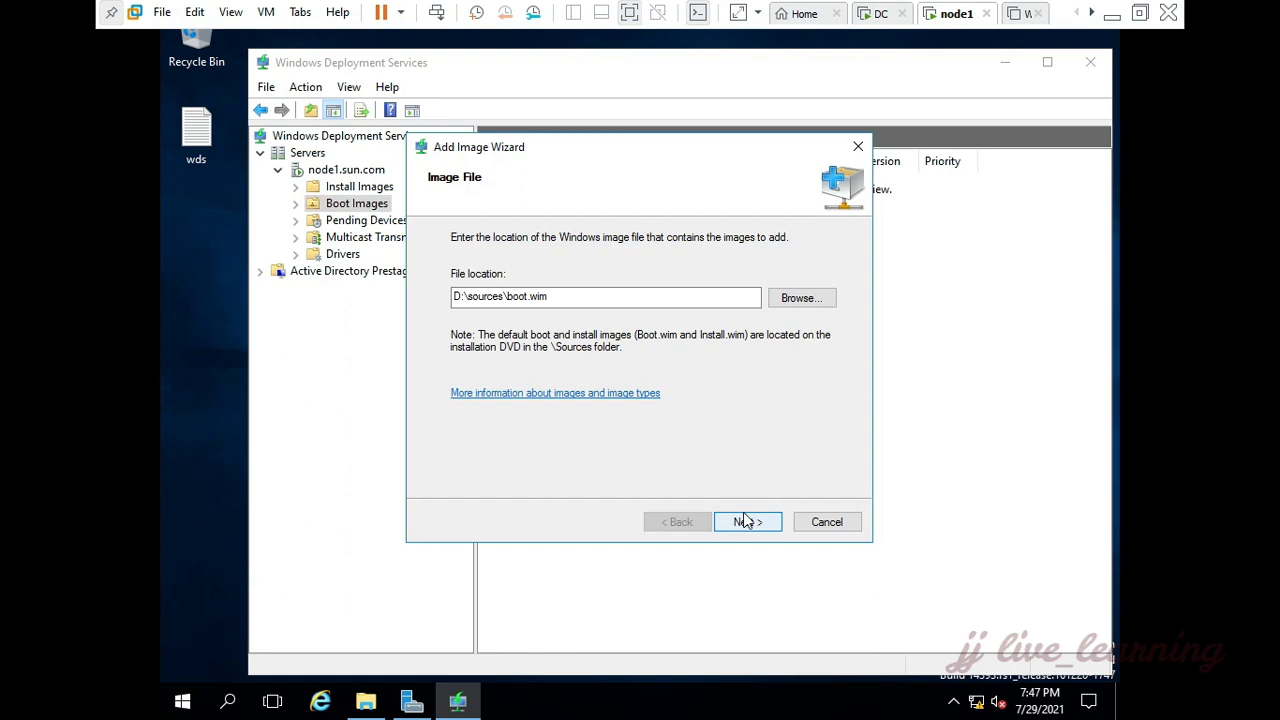
pyautogui.click(745, 521)
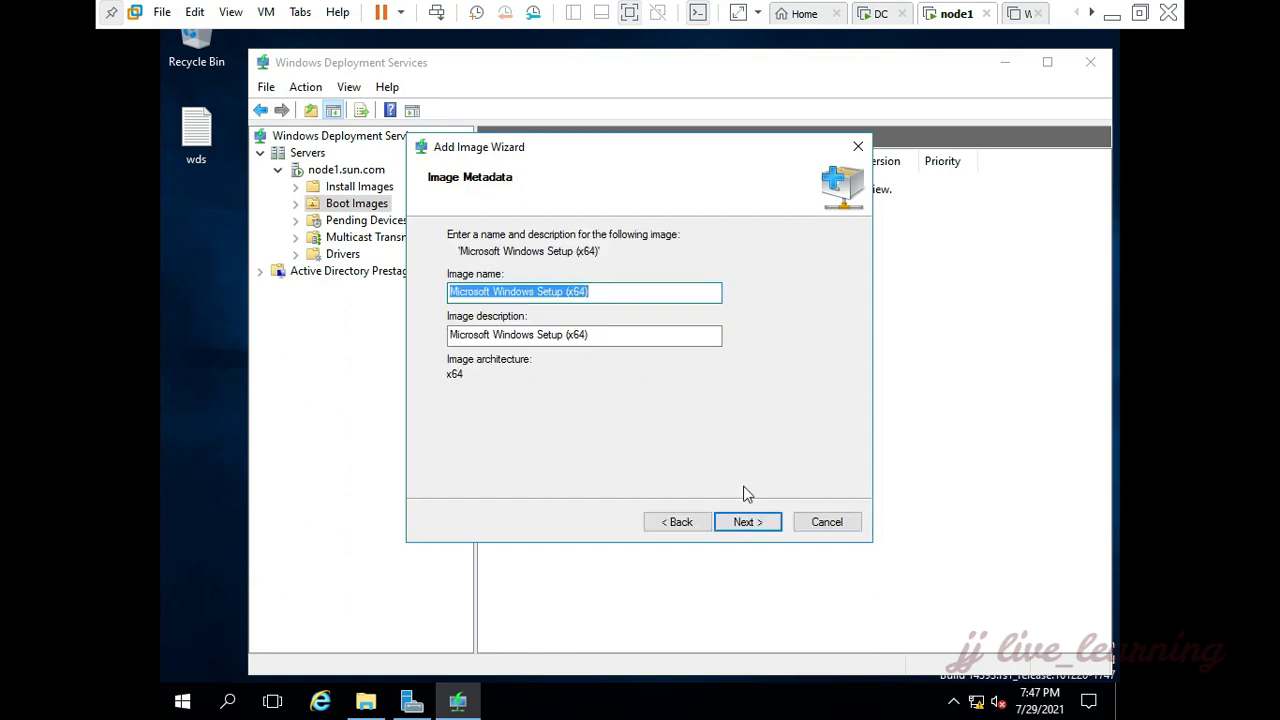
# Step: Give the boot image the name and description "win 10" and finish adding it to the server
pyautogui.write('win 10')
pyautogui.hotkey('ctrl', 'a')
pyautogui.hotkey('ctrl', 'c')
pyautogui.press('Tab')
pyautogui.hotkey('ctrl', 'v')
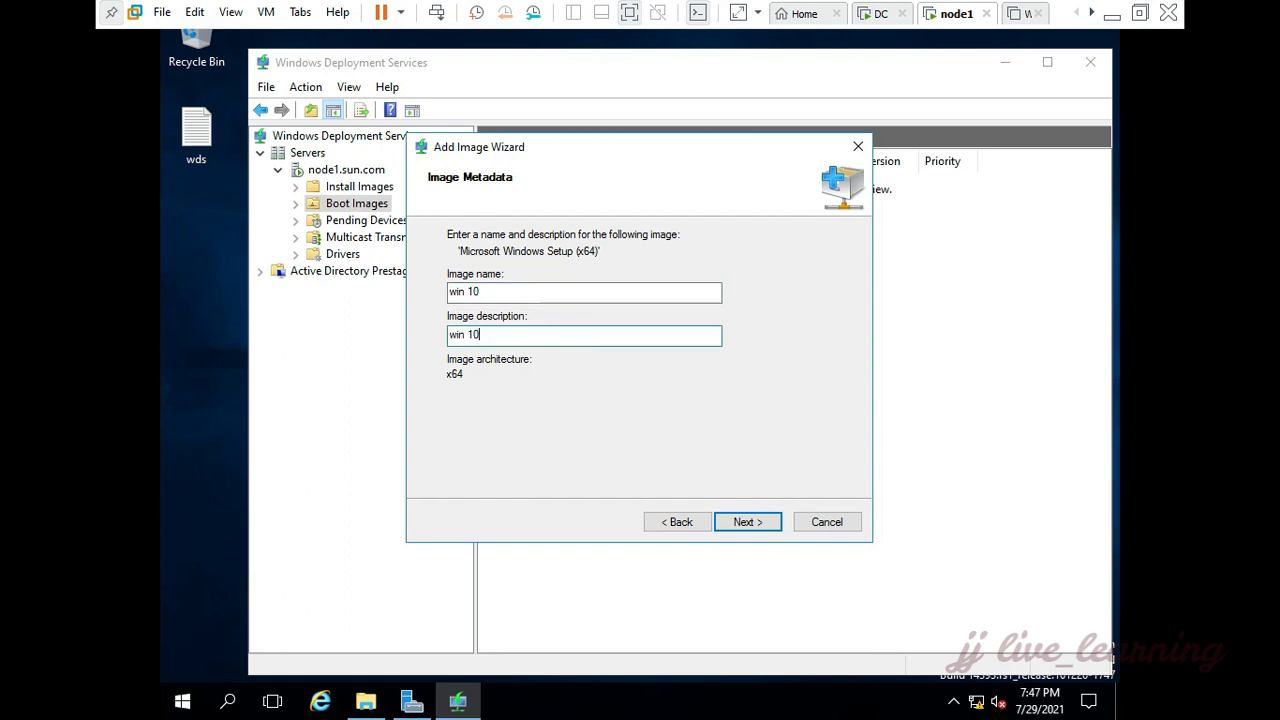
pyautogui.click(746, 522)
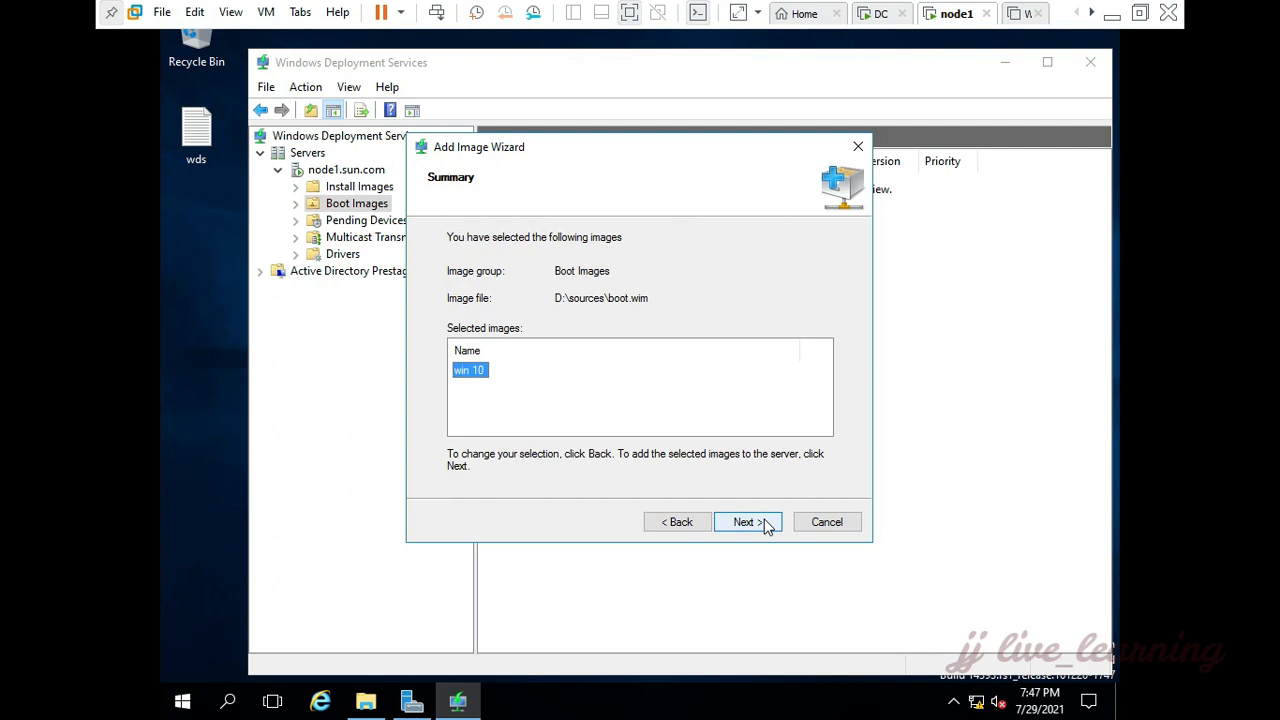
pyautogui.click(766, 524)
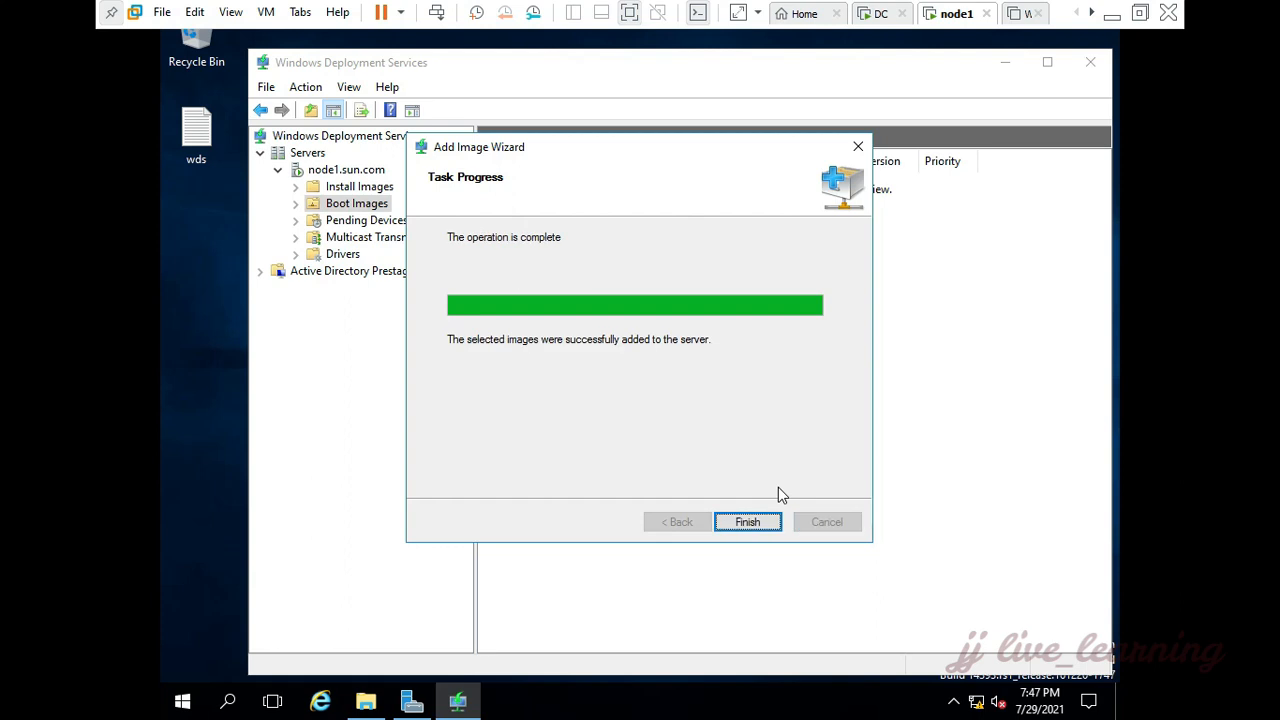
pyautogui.click(748, 522)
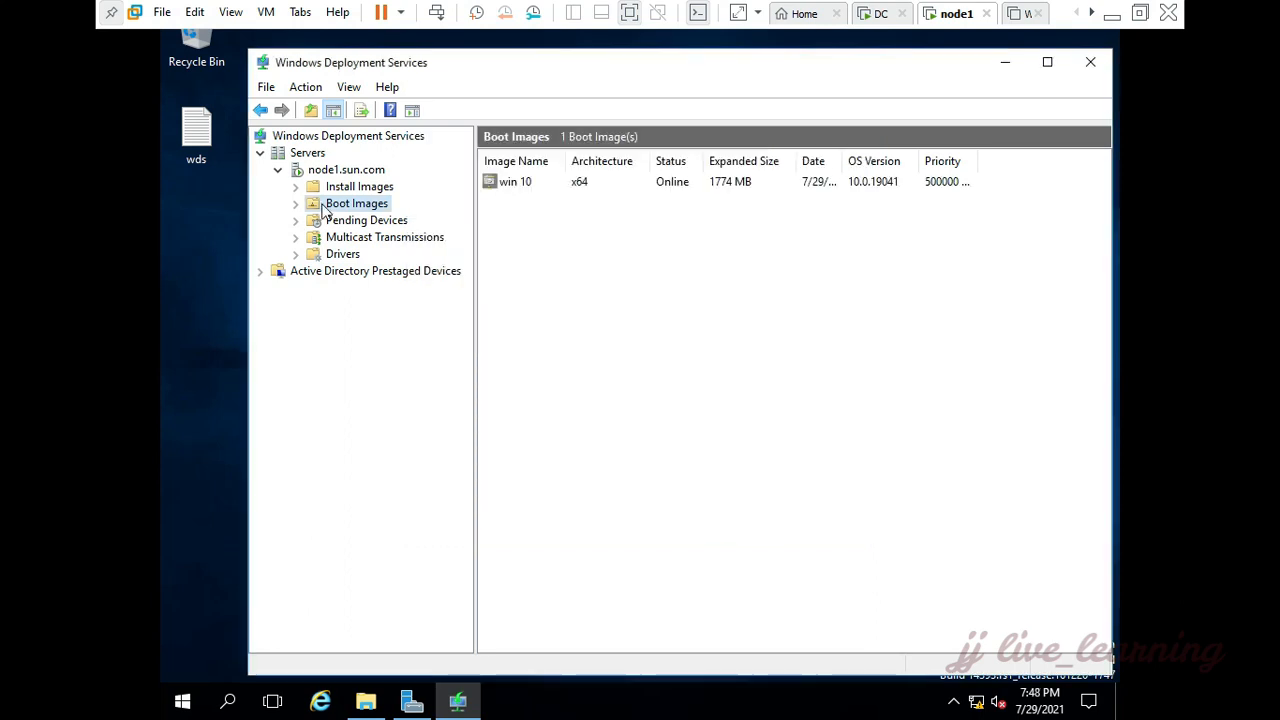
# Step: Begin adding an install image to node1.sun.com in a new image group named ImageGroup1, using G:\esd\install.wim as the image file
pyautogui.click(377, 190)
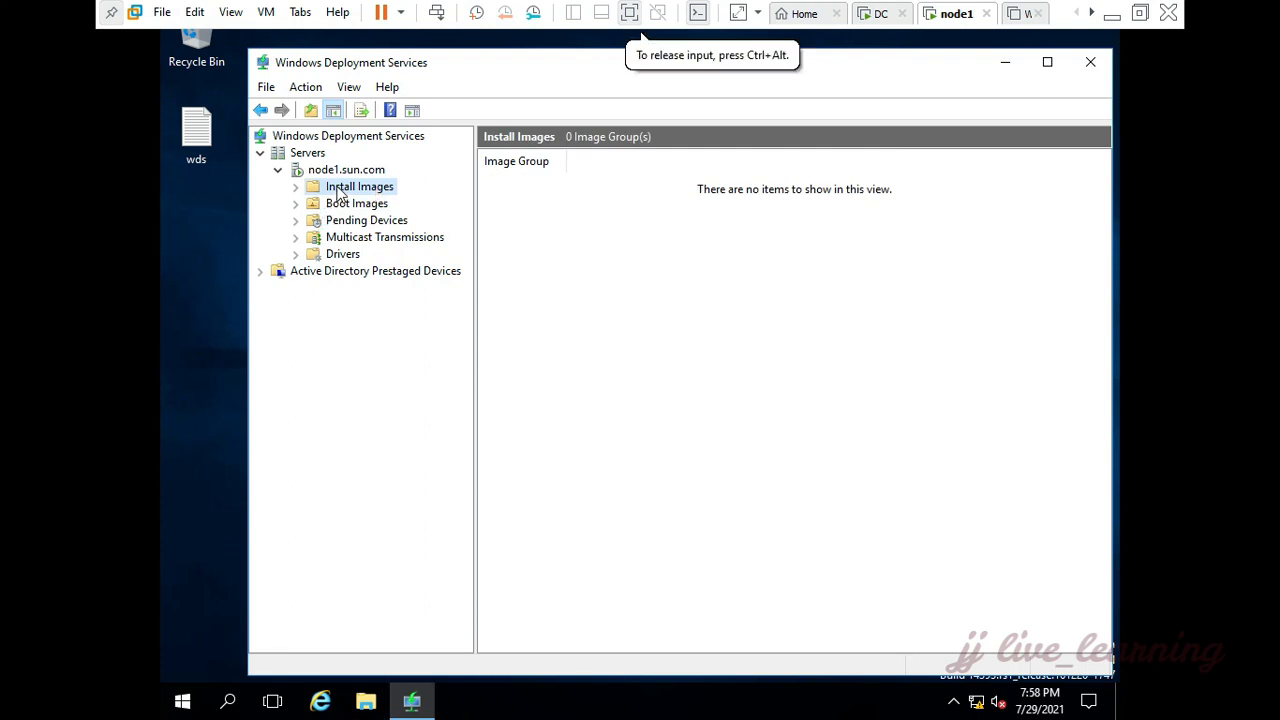
pyautogui.rightClick(340, 190)
pyautogui.click(355, 198)
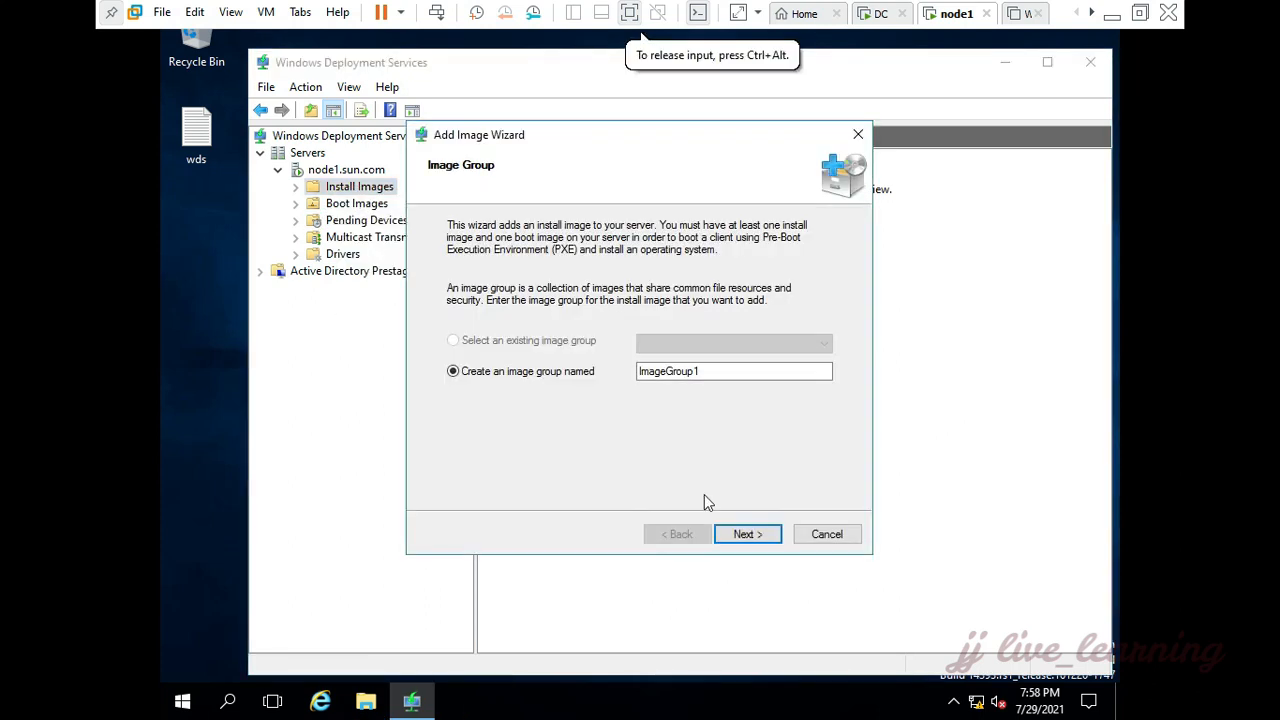
pyautogui.click(766, 540)
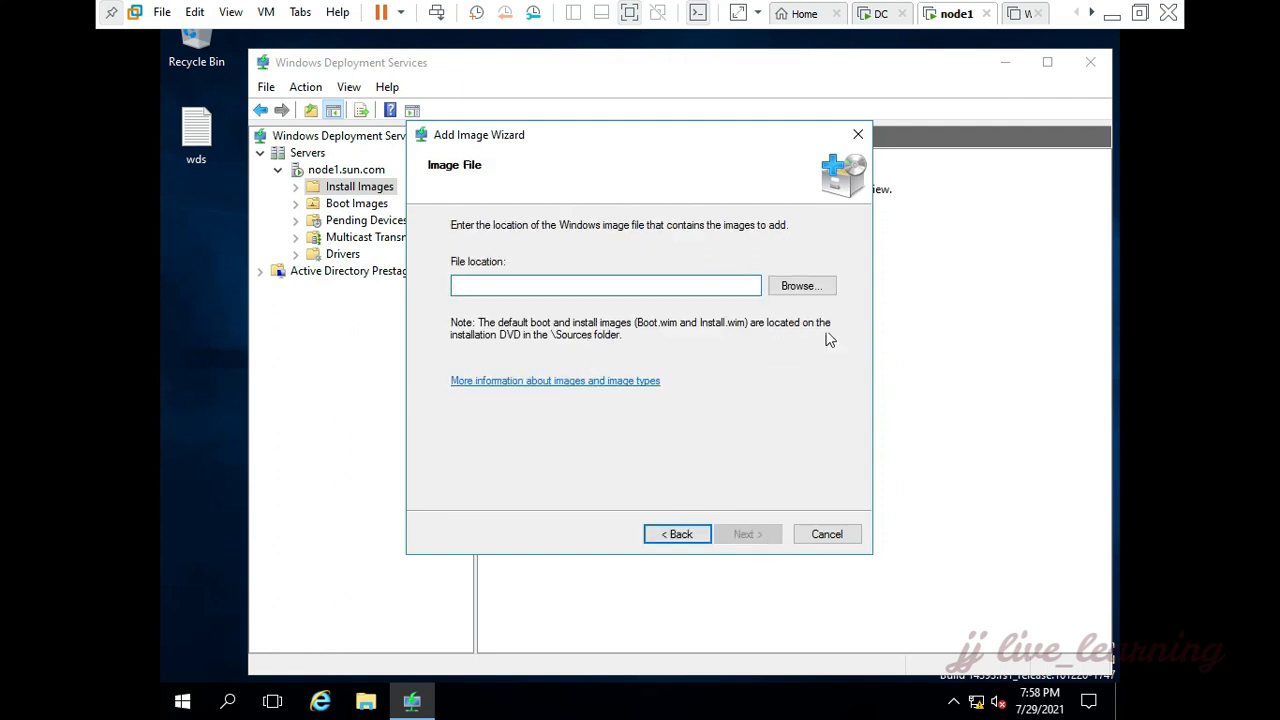
pyautogui.click(820, 287)
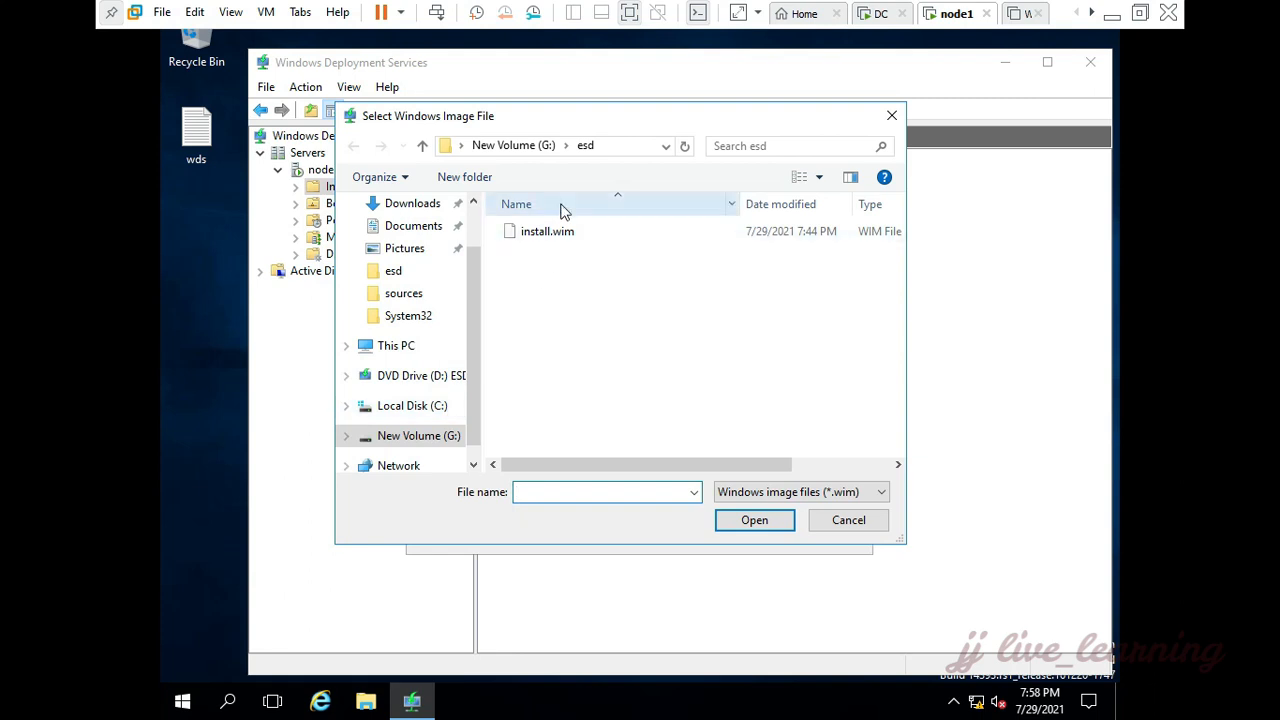
pyautogui.click(432, 440)
pyautogui.doubleClick(541, 229)
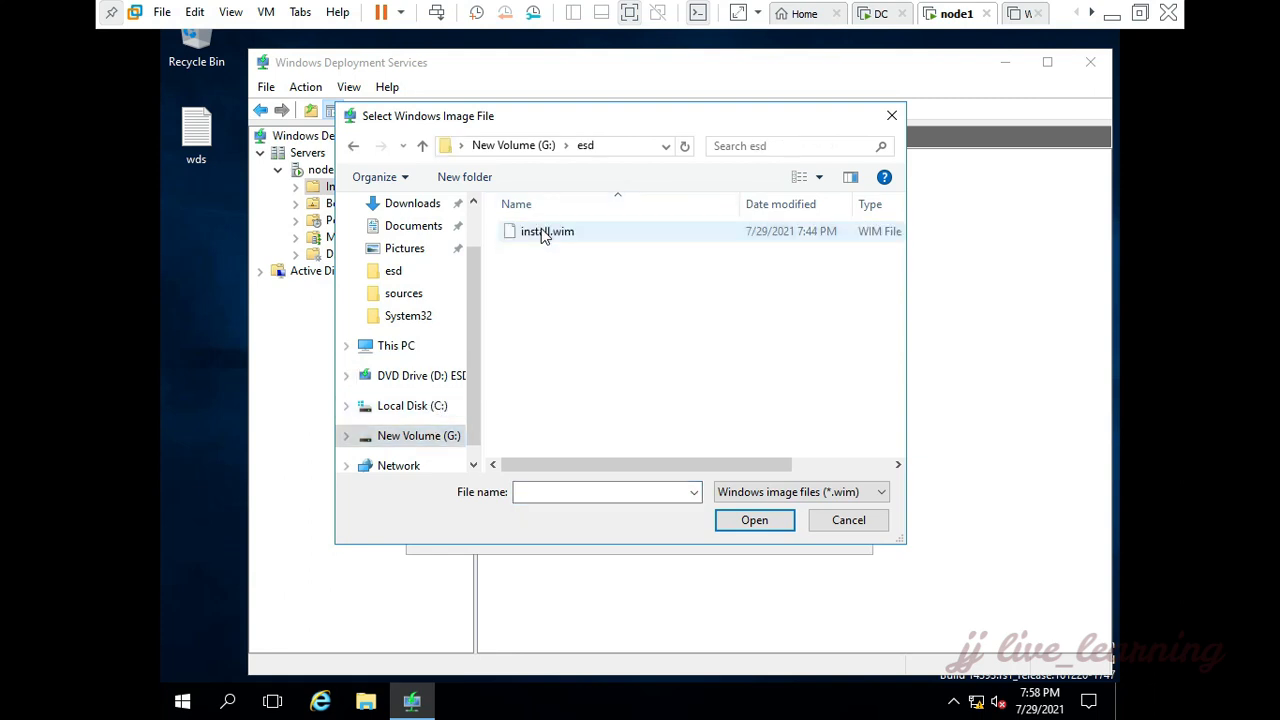
pyautogui.doubleClick(541, 229)
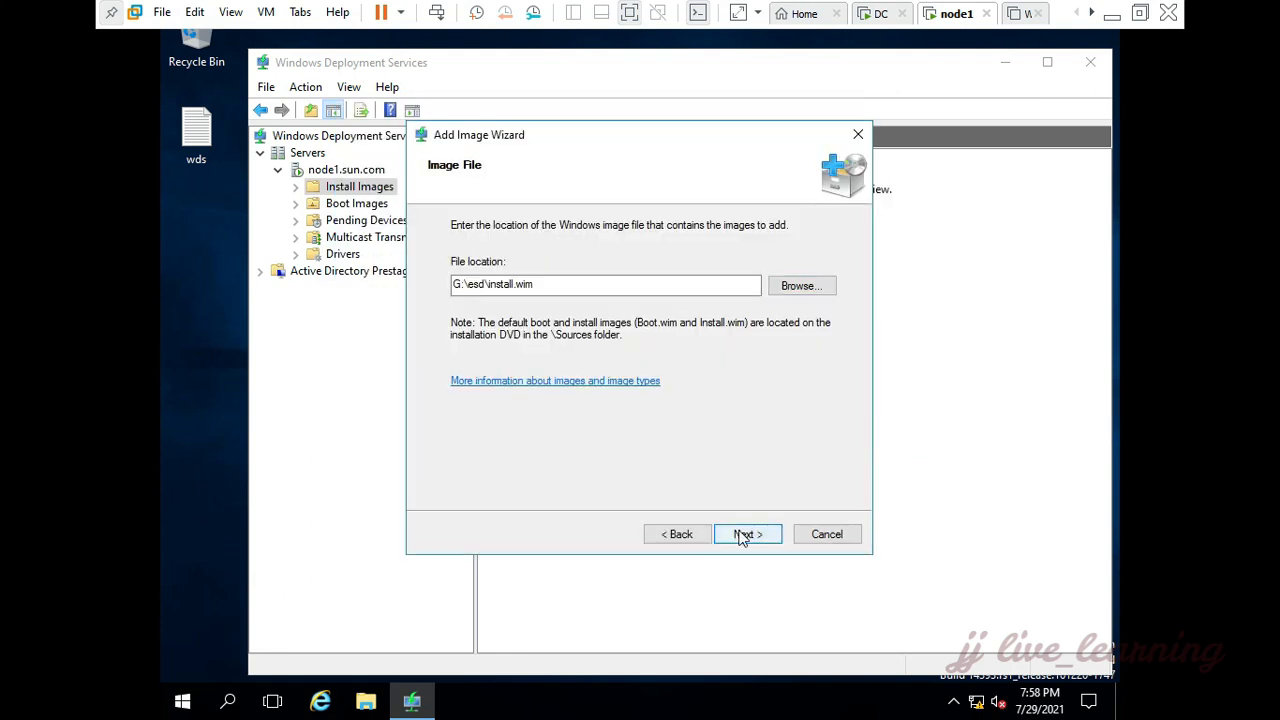
# Step: Add the Windows 10 Pro install image with its default name and description and finish the wizard
pyautogui.click(742, 535)
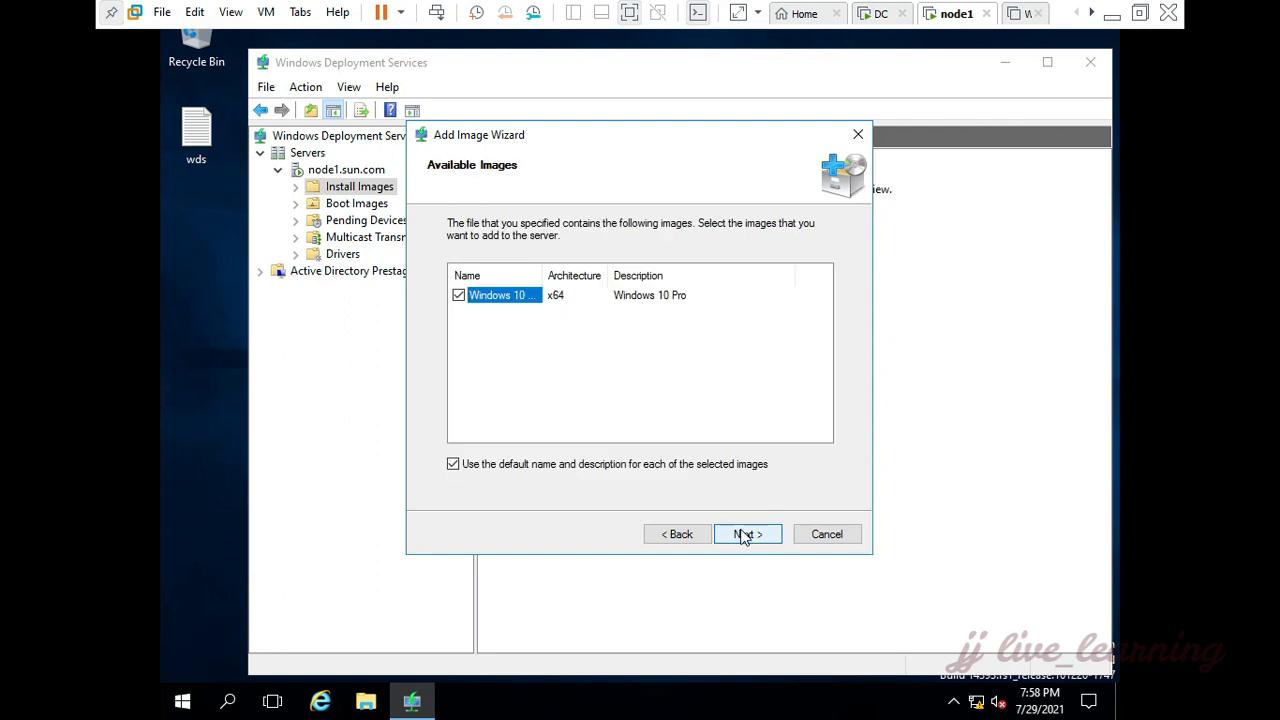
pyautogui.click(742, 535)
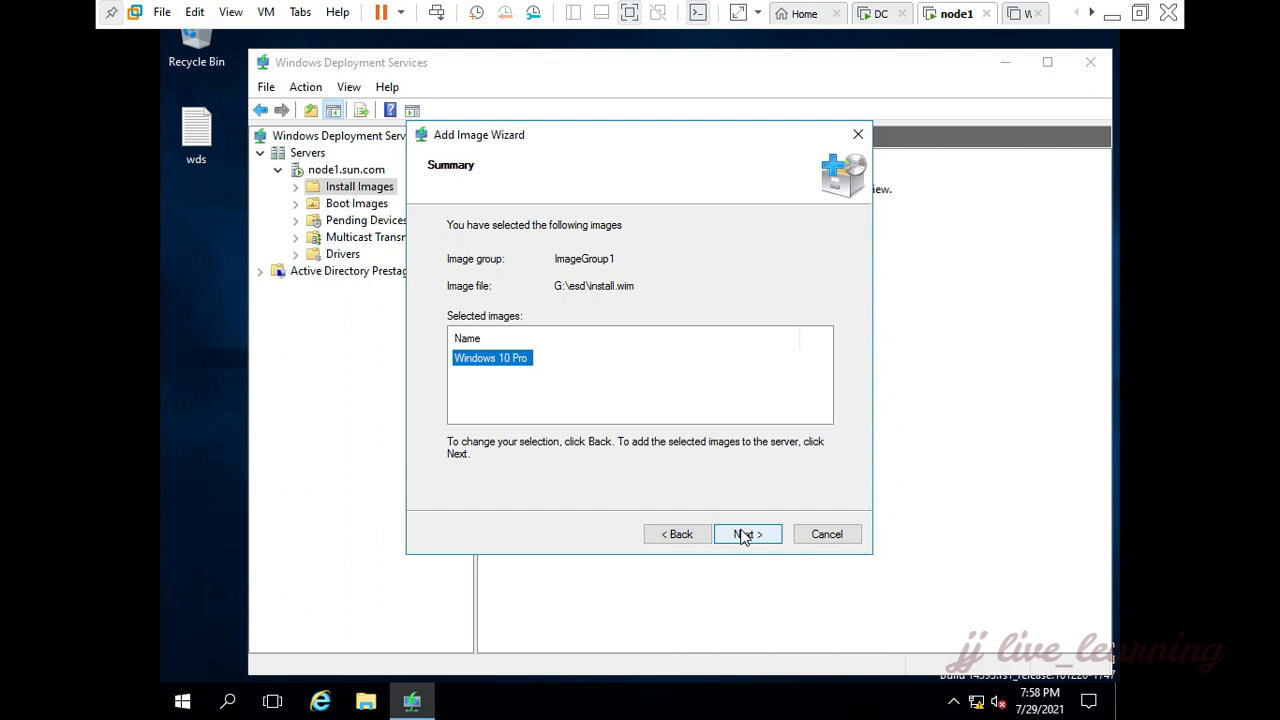
pyautogui.click(742, 535)
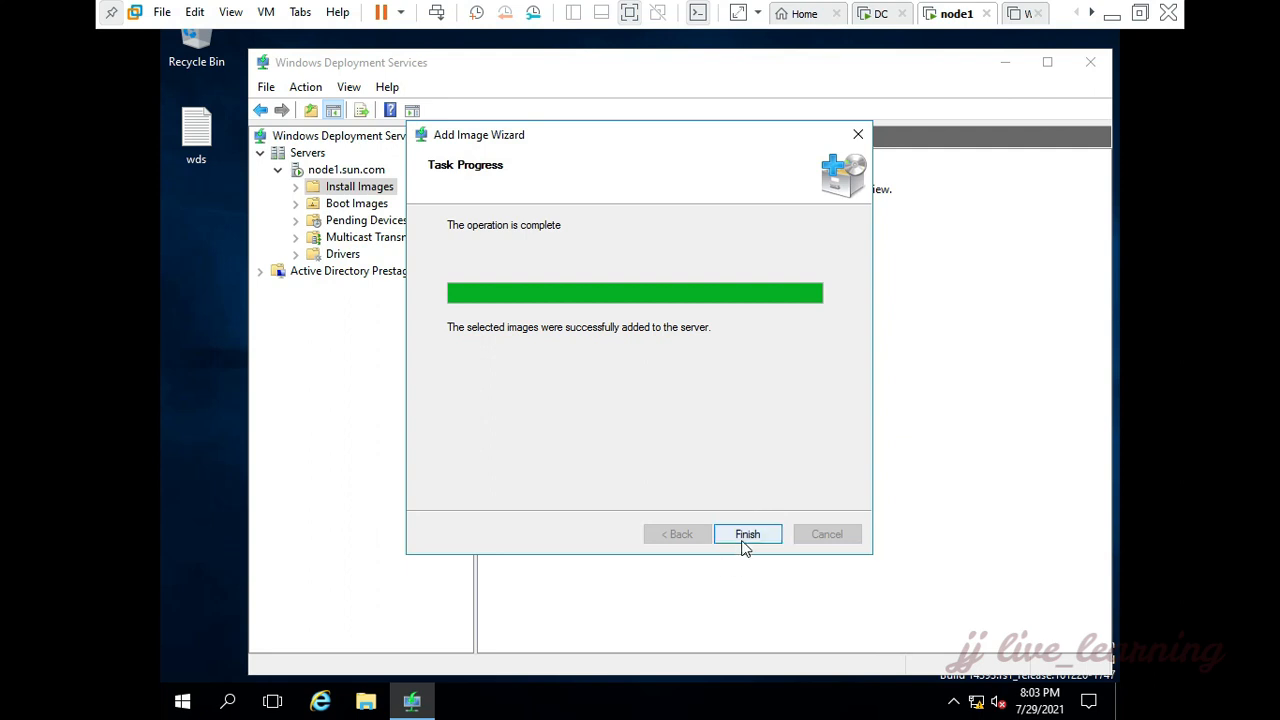
pyautogui.click(743, 540)
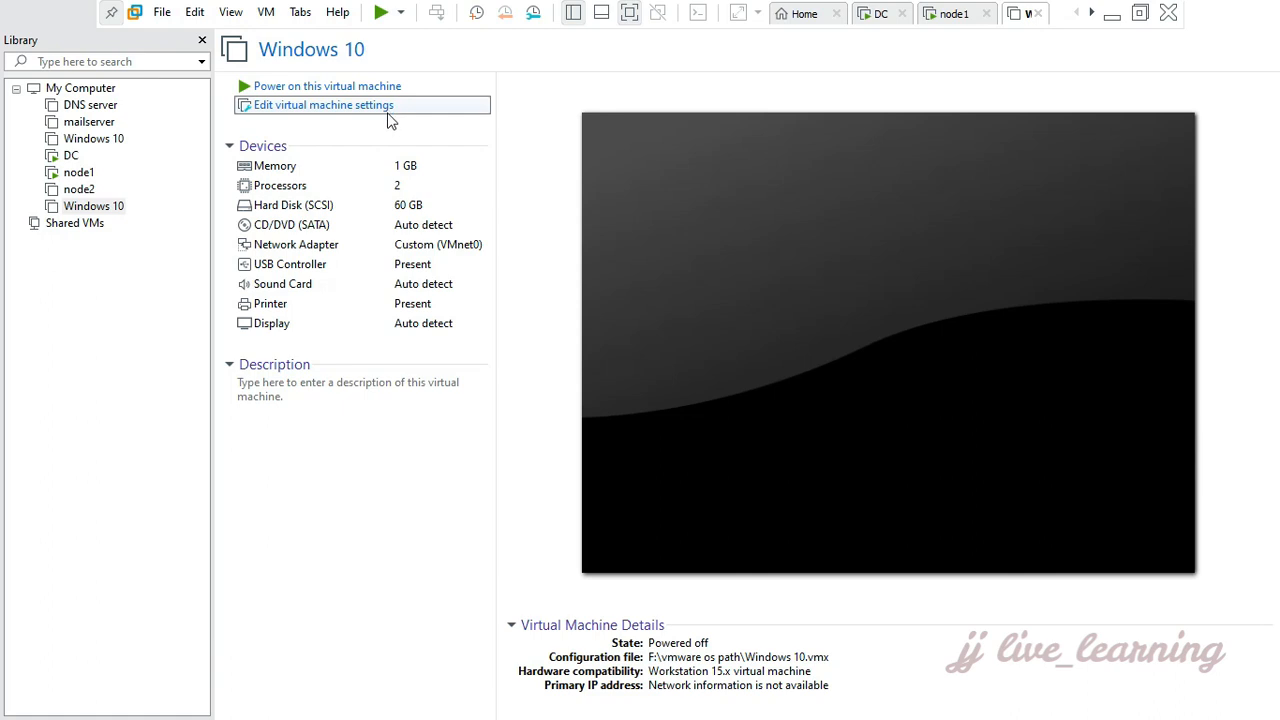
# Step: Review the network adapter and CD/DVD settings of the Windows 10 virtual machine and close its settings
pyautogui.click(390, 117)
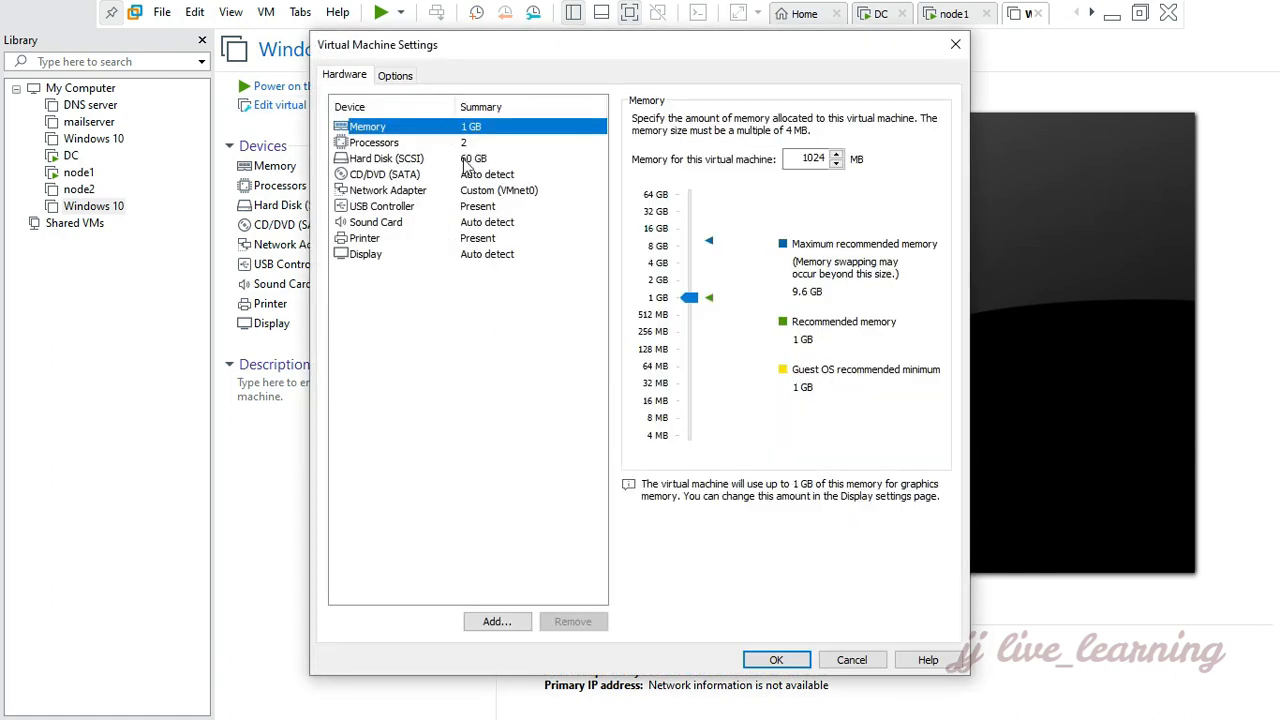
pyautogui.click(487, 191)
pyautogui.click(484, 175)
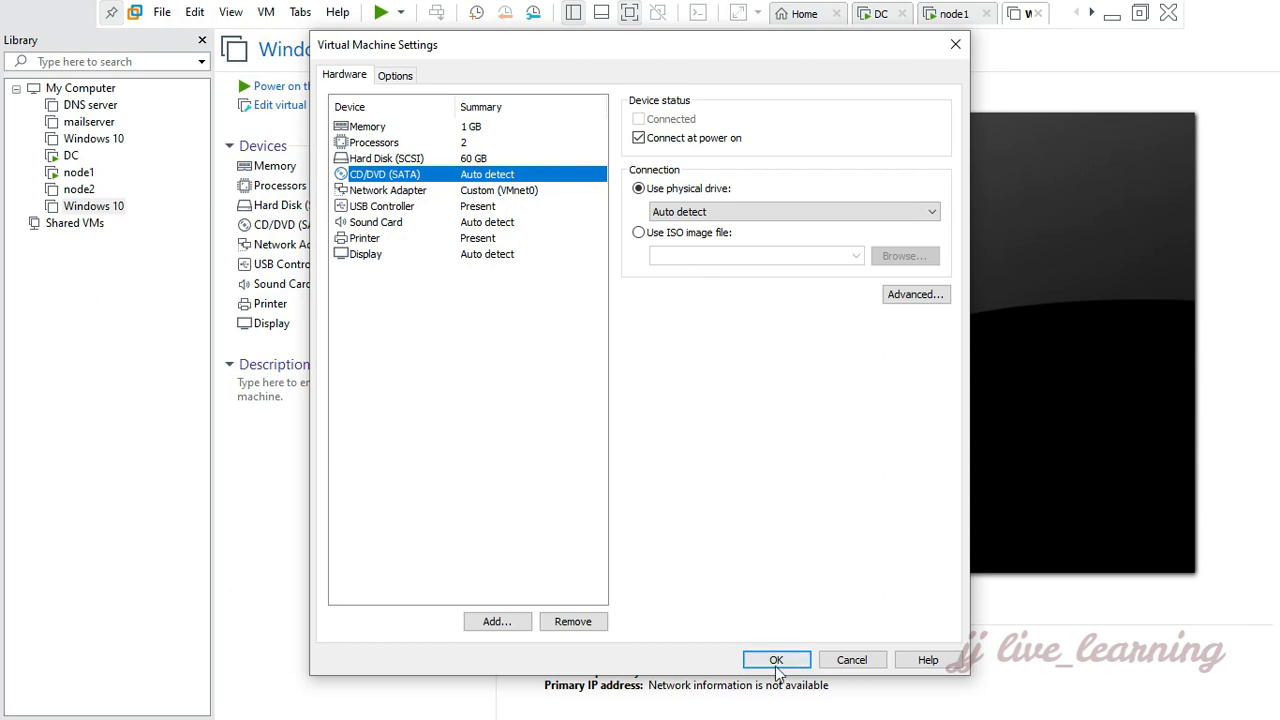
pyautogui.click(777, 660)
# Step: Power on the Windows 10 virtual machine, decline connecting the missing sata0:1 device at every power-on, and start the network service boot
pyautogui.click(285, 90)
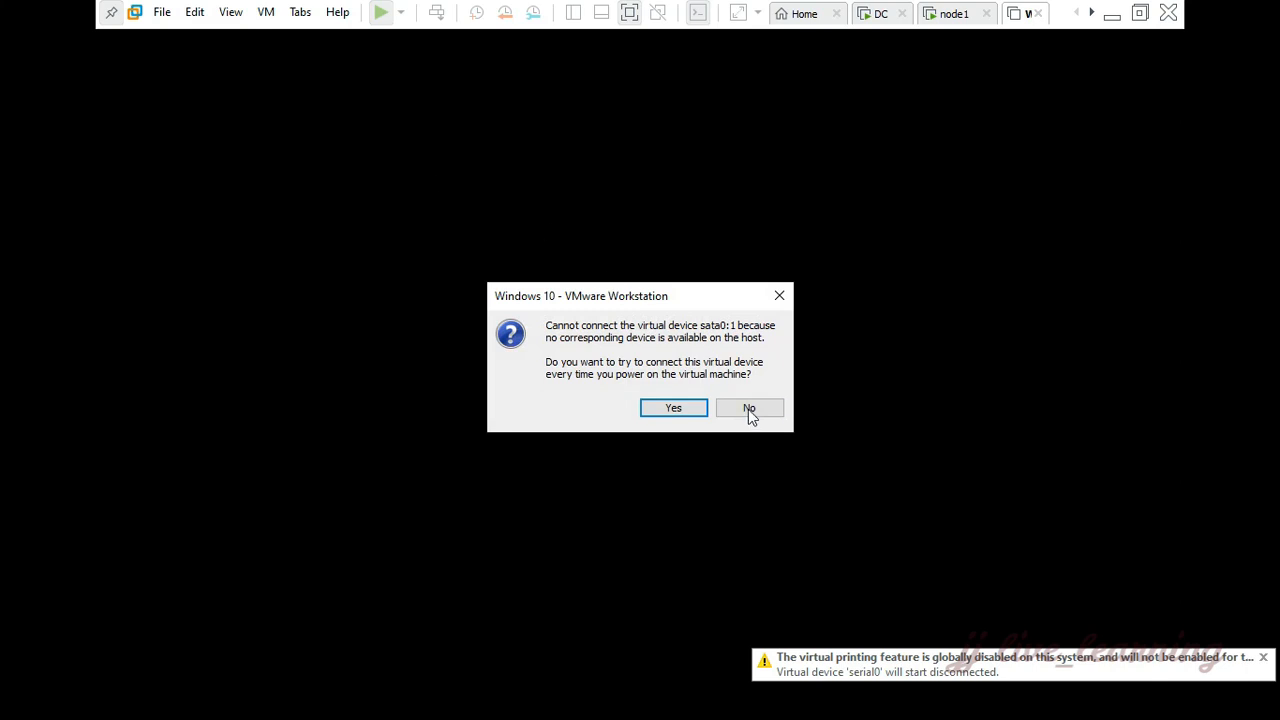
pyautogui.click(749, 409)
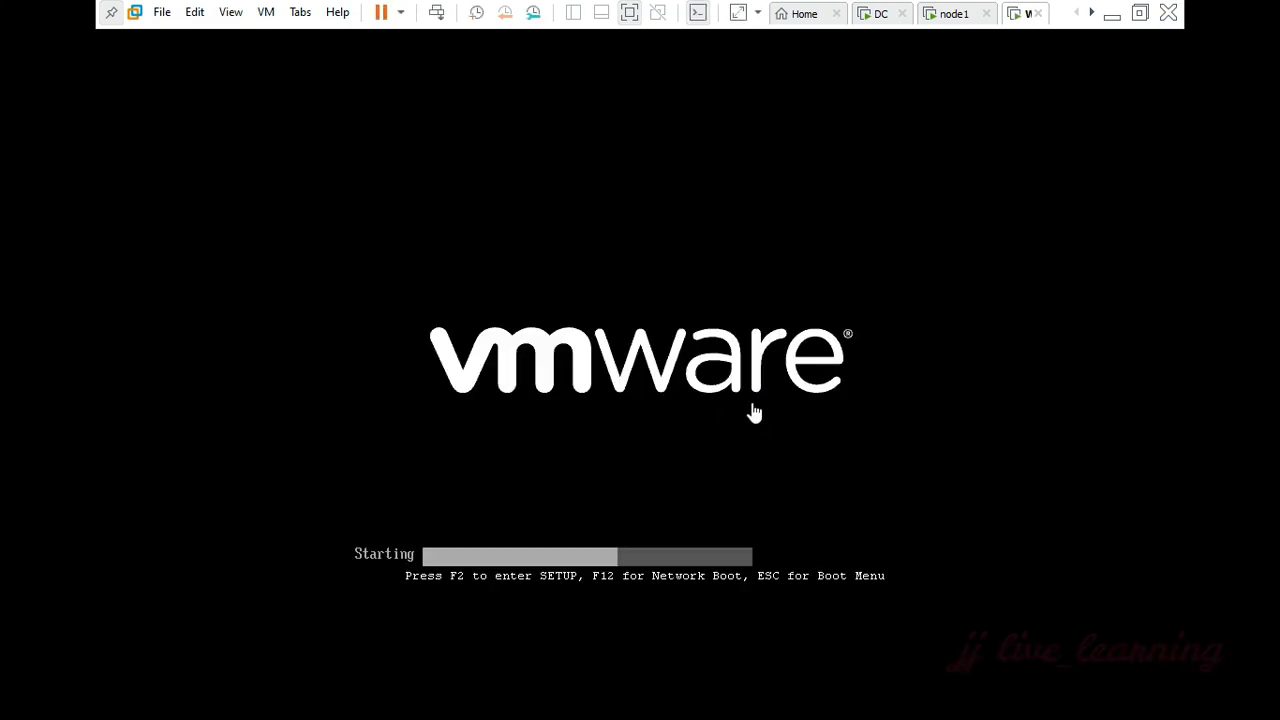
pyautogui.click(754, 412)
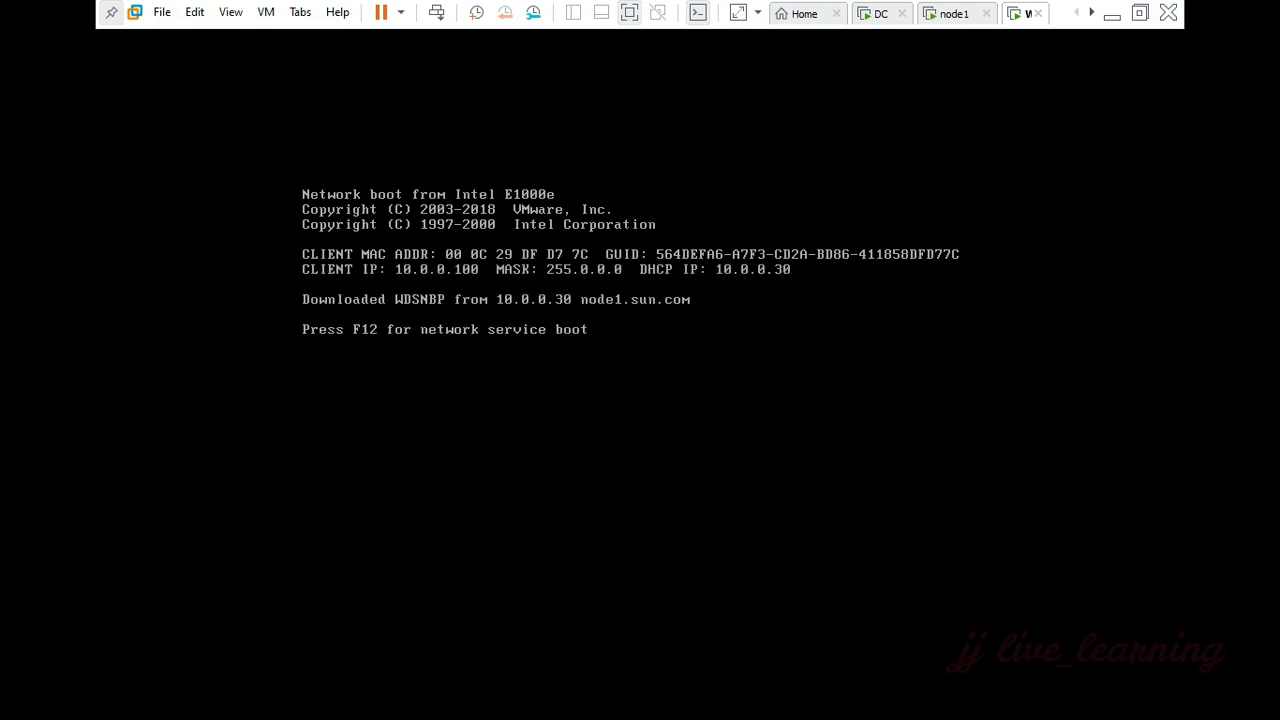
pyautogui.press('F12')
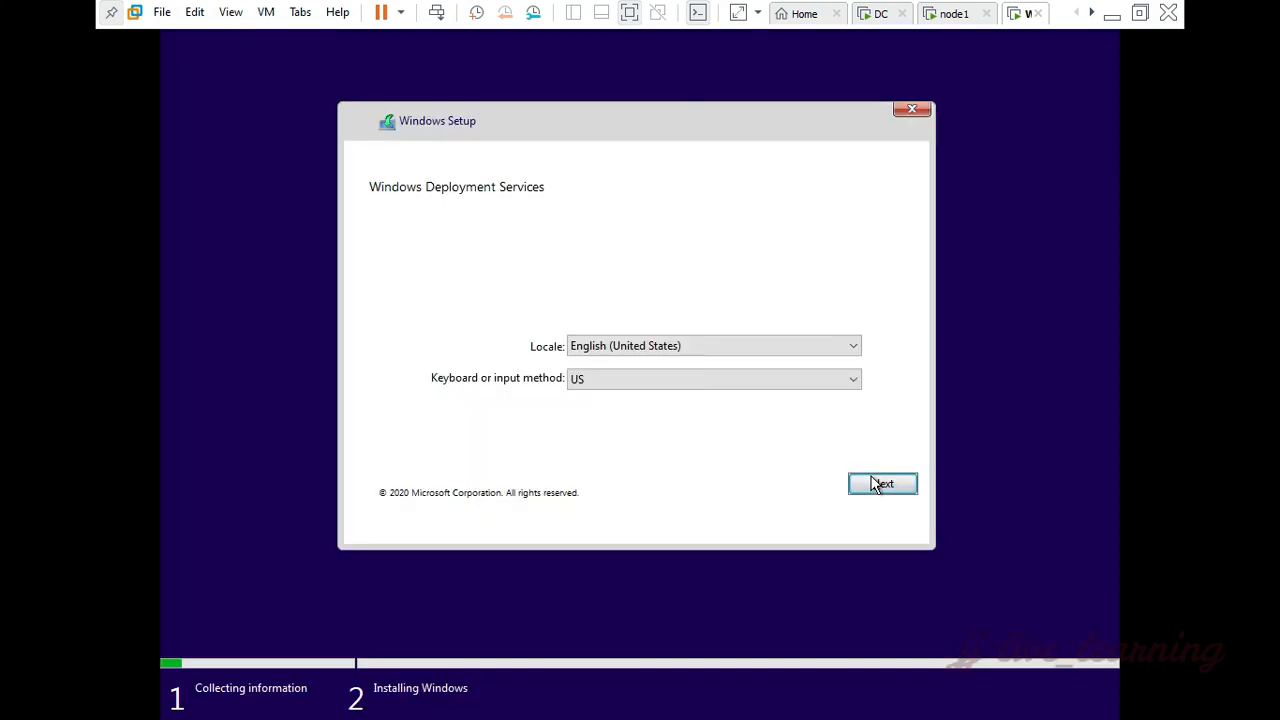
# Step: Accept the English (United States) locale and US keyboard, and sign in to node1.sun.com with the domain administrator's user name and password
pyautogui.click(878, 483)
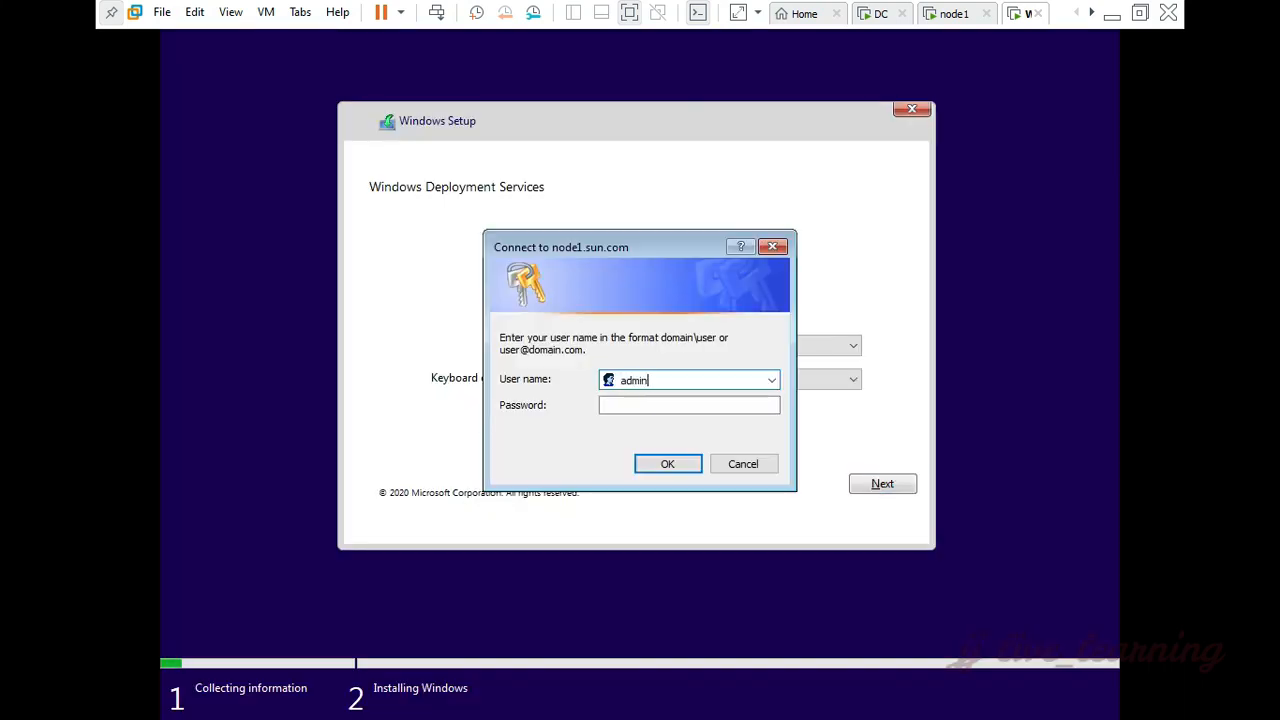
pyautogui.press('Tab')
pyautogui.write('P@ssw0rd')
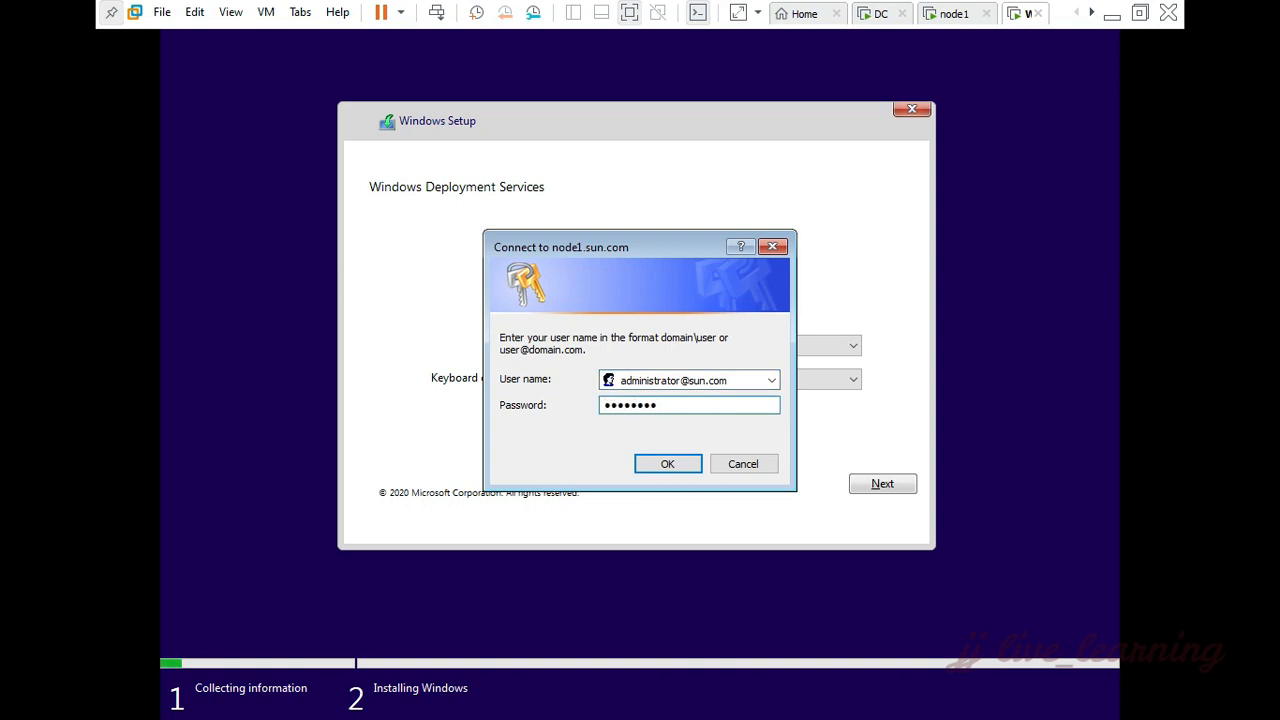
pyautogui.click(674, 464)
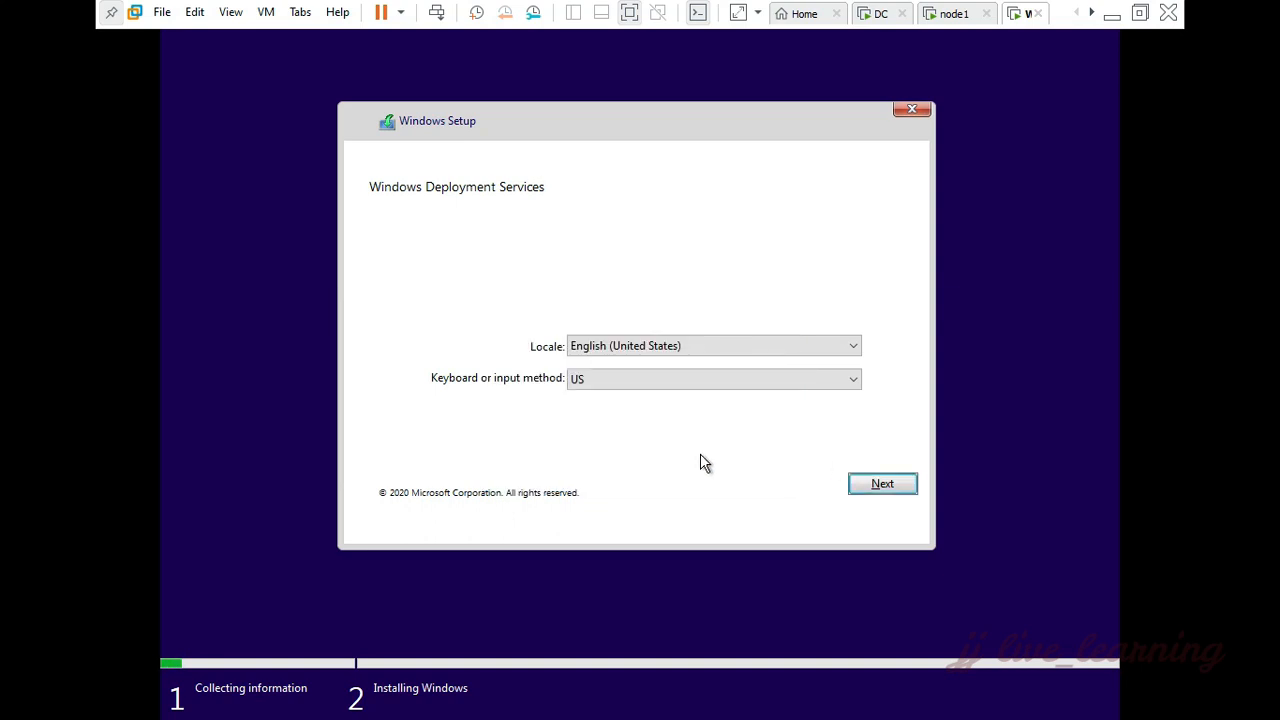
# Step: Choose Windows 10 Pro as the operating system to install and continue to the disk selection
pyautogui.click(858, 484)
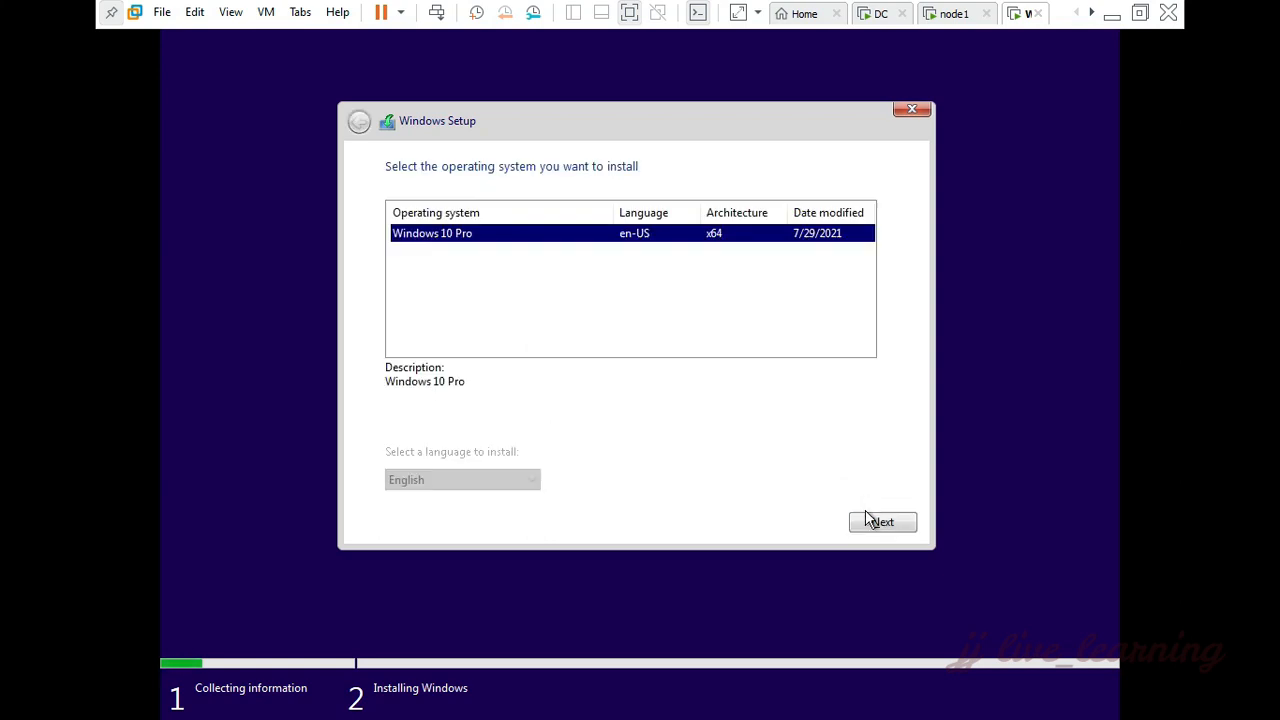
pyautogui.click(866, 514)
pyautogui.click(848, 411)
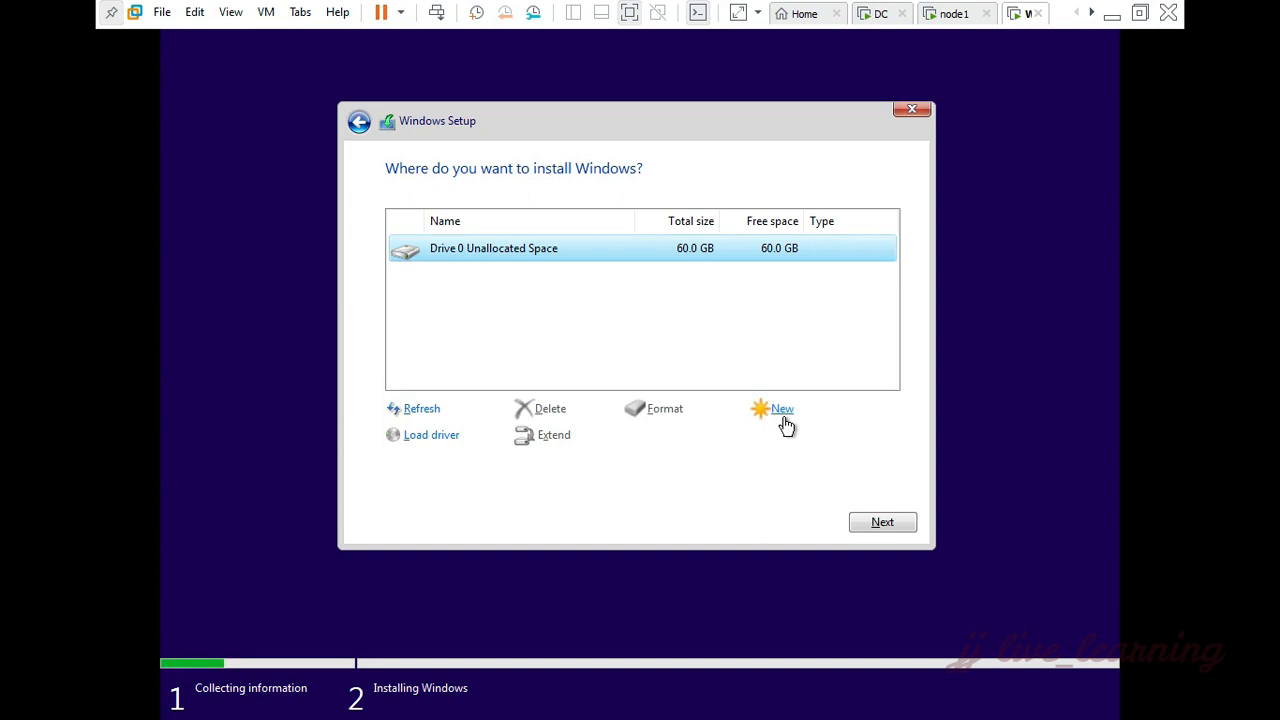
# Step: Create a partition from all of Drive 0's unallocated space and start installing Windows on the primary partition
pyautogui.click(785, 422)
pyautogui.click(800, 437)
pyautogui.click(791, 435)
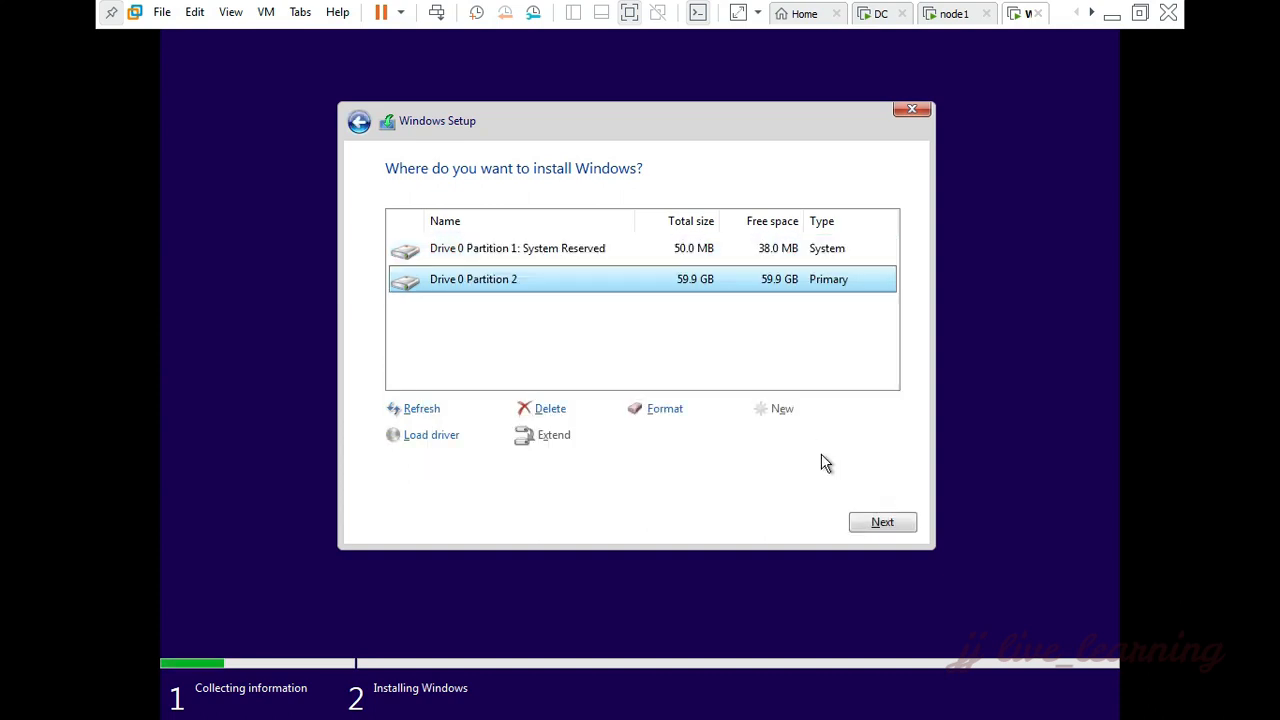
pyautogui.click(868, 516)
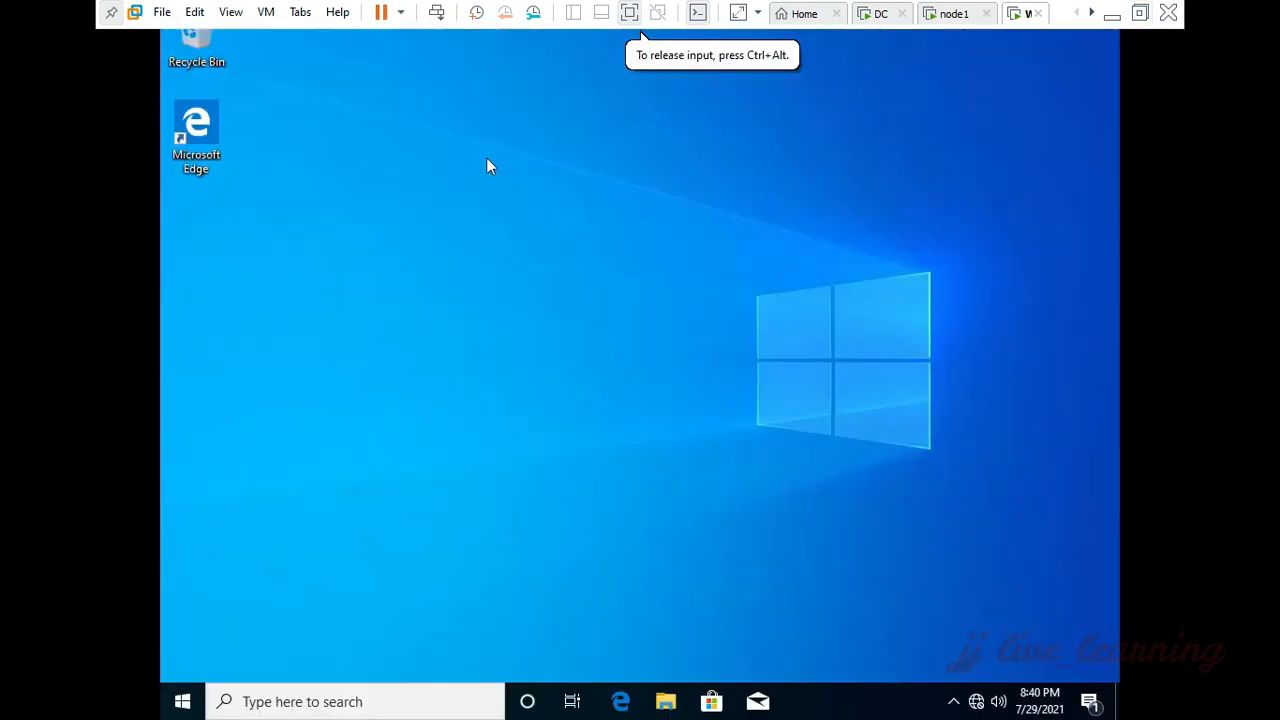
# Step: Open a command prompt on the installed Windows 10 client and run ipconfig /all
pyautogui.press('super+r')
pyautogui.write('cmd')
pyautogui.press('Return')
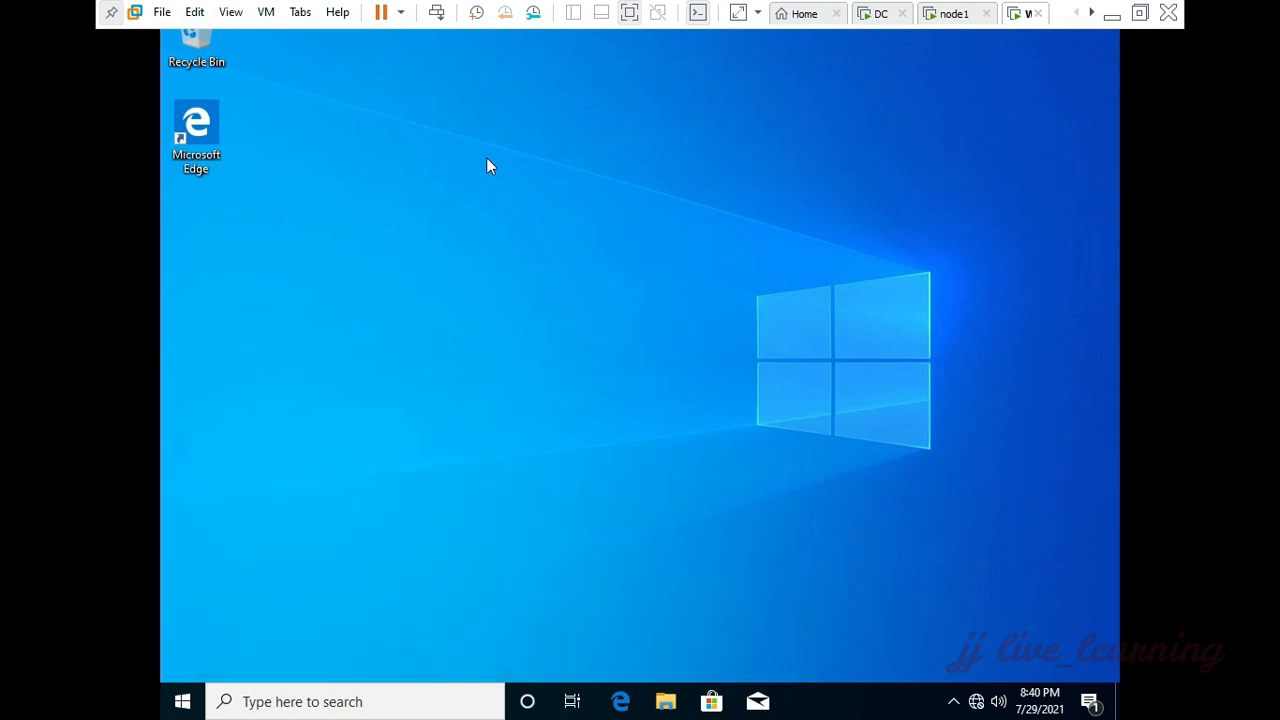
pyautogui.write('ipconfig')
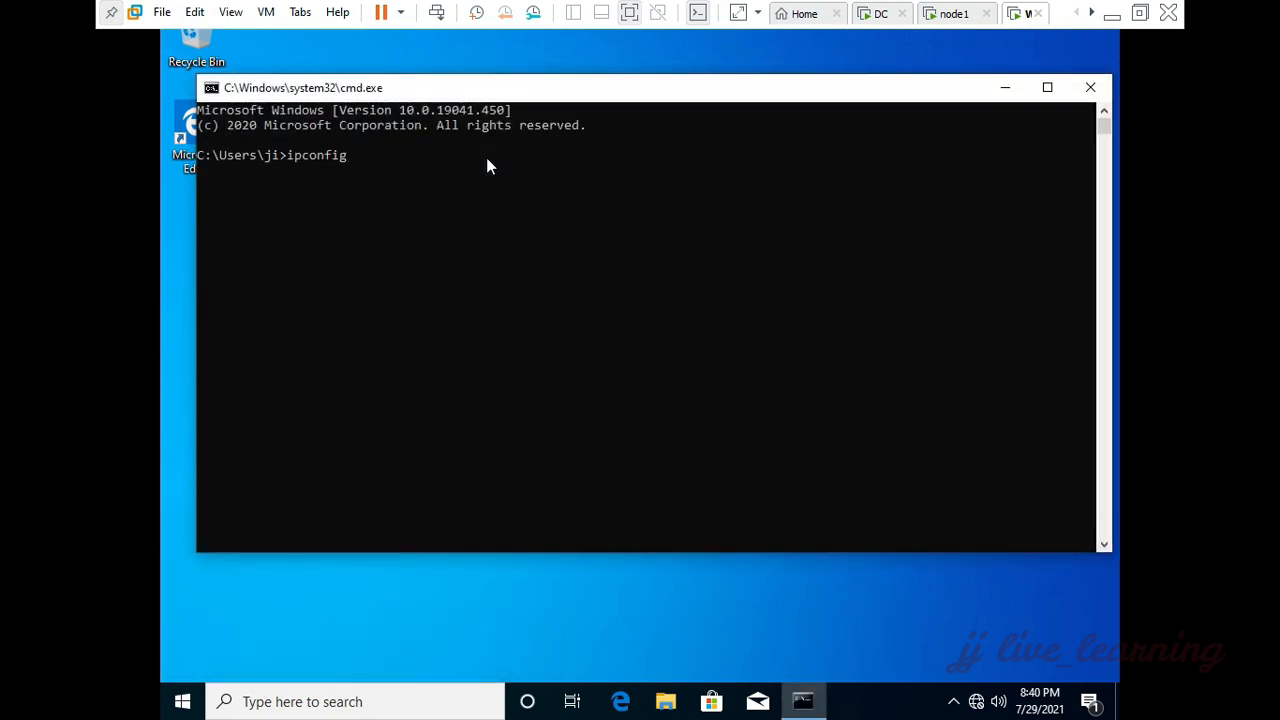
pyautogui.write(' /all')
pyautogui.press('Return')
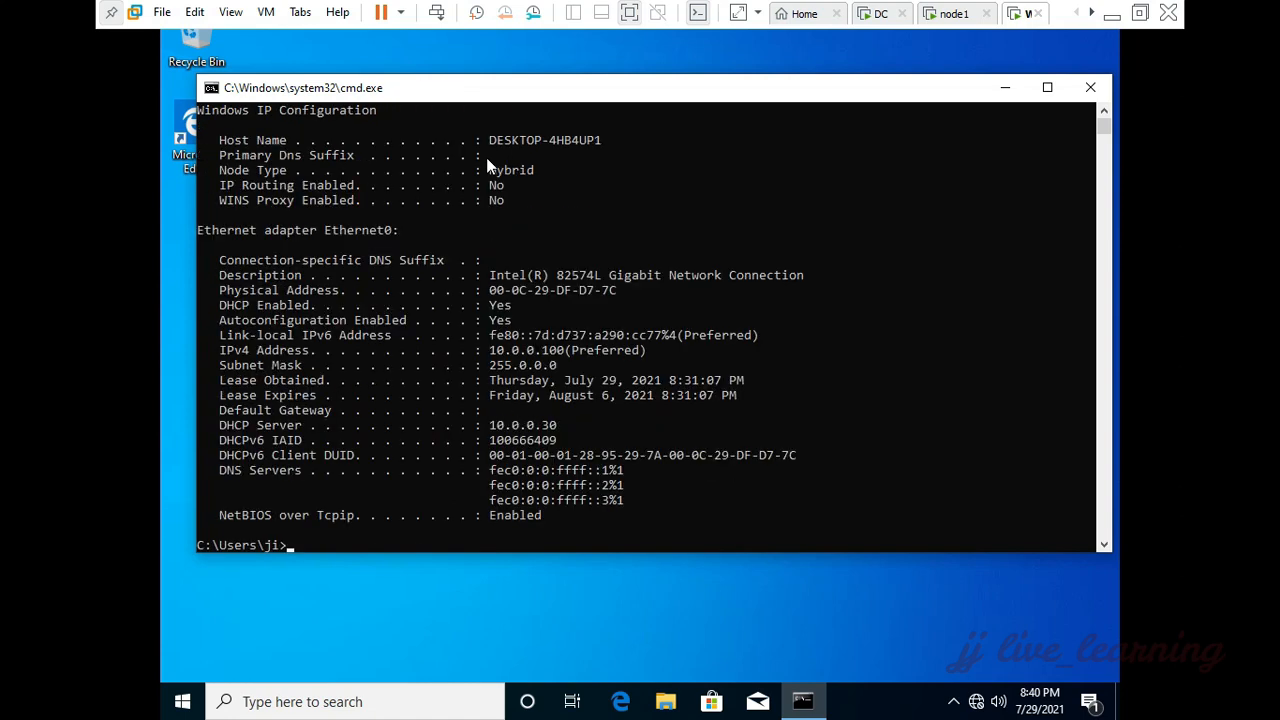
# Step: Highlight the client's IPv4 address and DHCP server address in the ipconfig output to check them
pyautogui.click(493, 351)
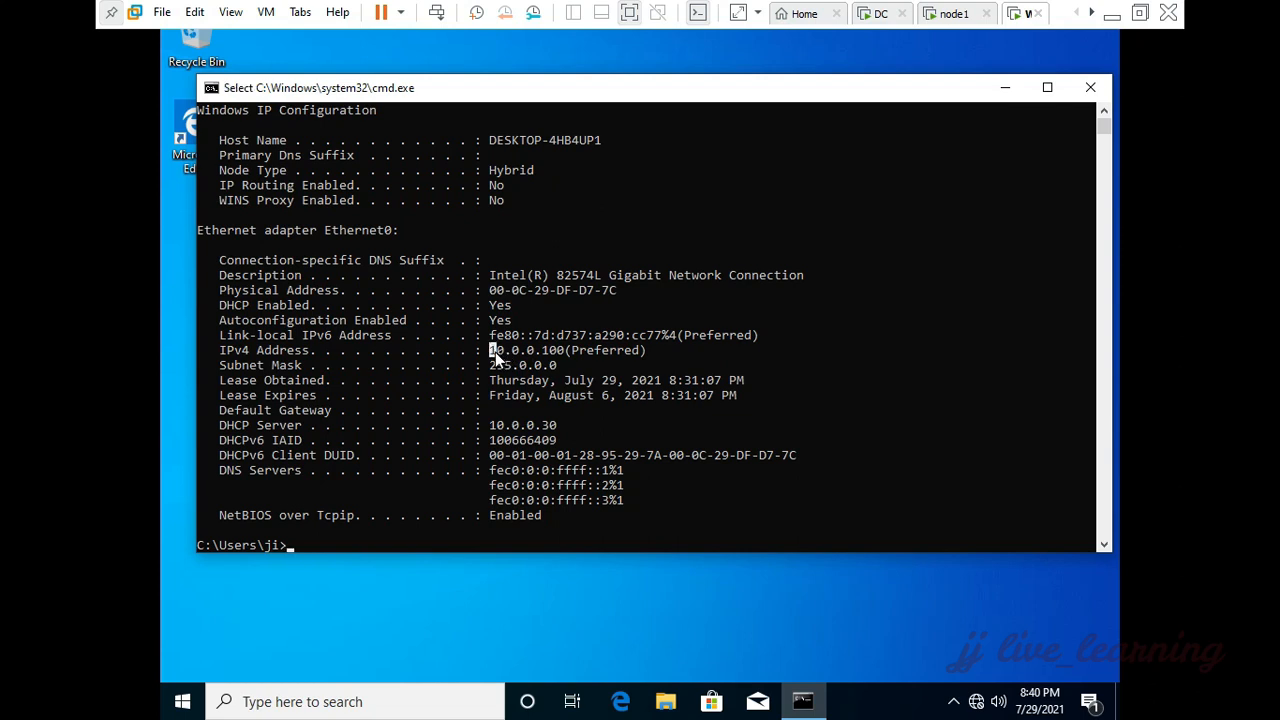
pyautogui.moveTo(495, 352); pyautogui.dragTo(563, 347)
pyautogui.moveTo(486, 425); pyautogui.dragTo(566, 426)
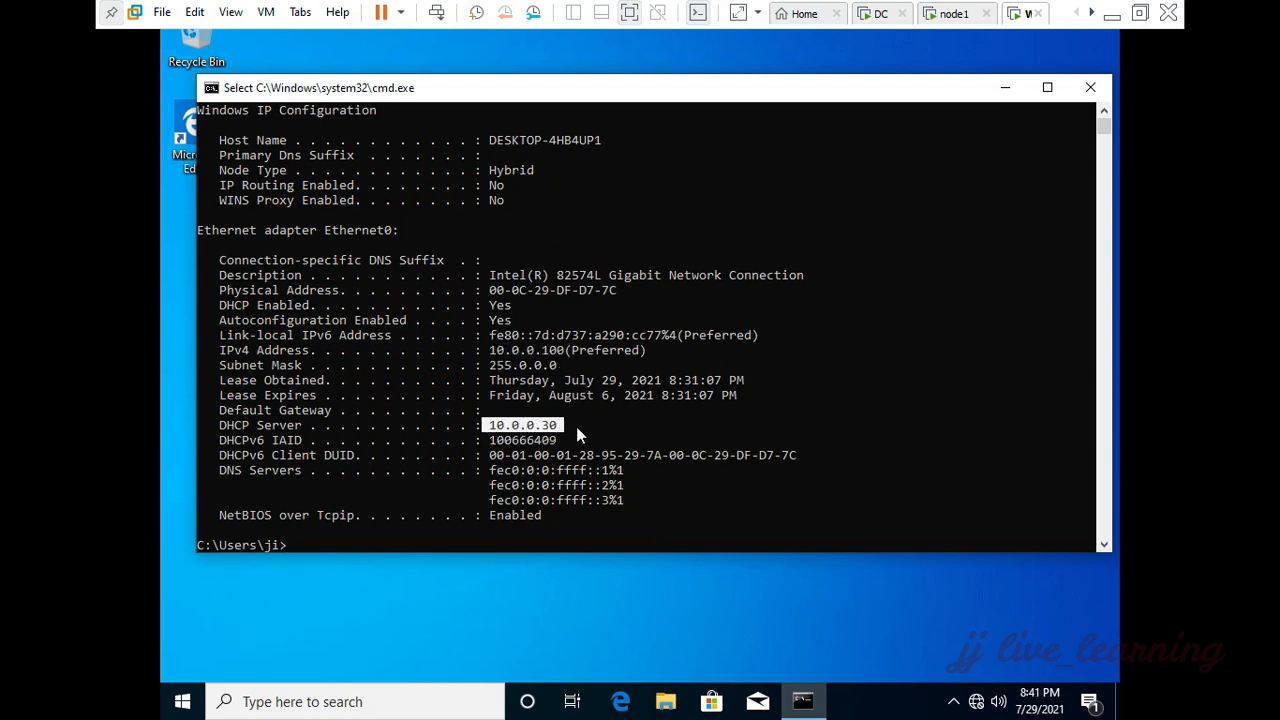
pyautogui.click(577, 428)
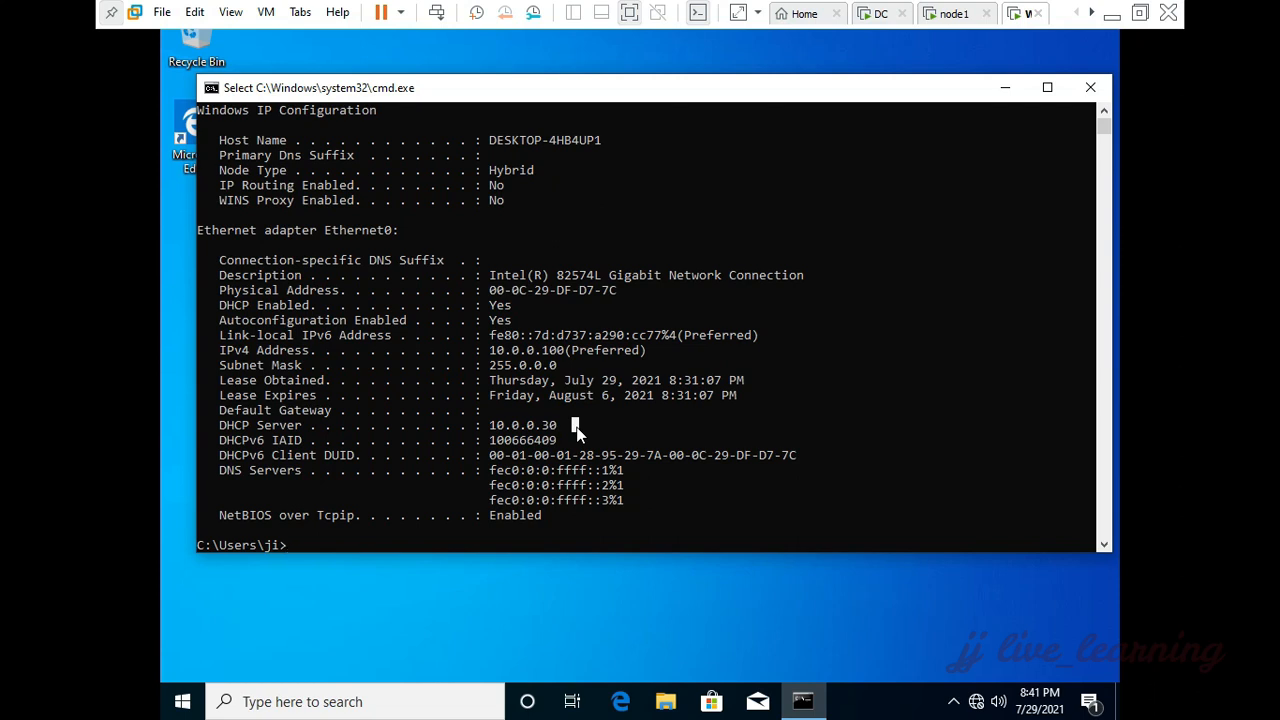